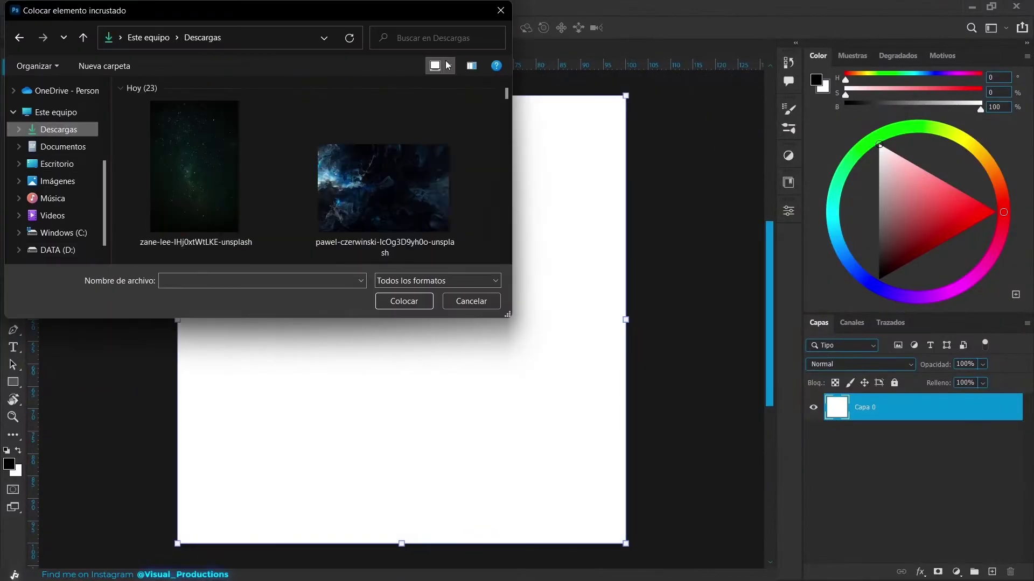
Place the close-up eye photo from Downloads as an embedded layer filling the canvas.
double_click(157, 199)
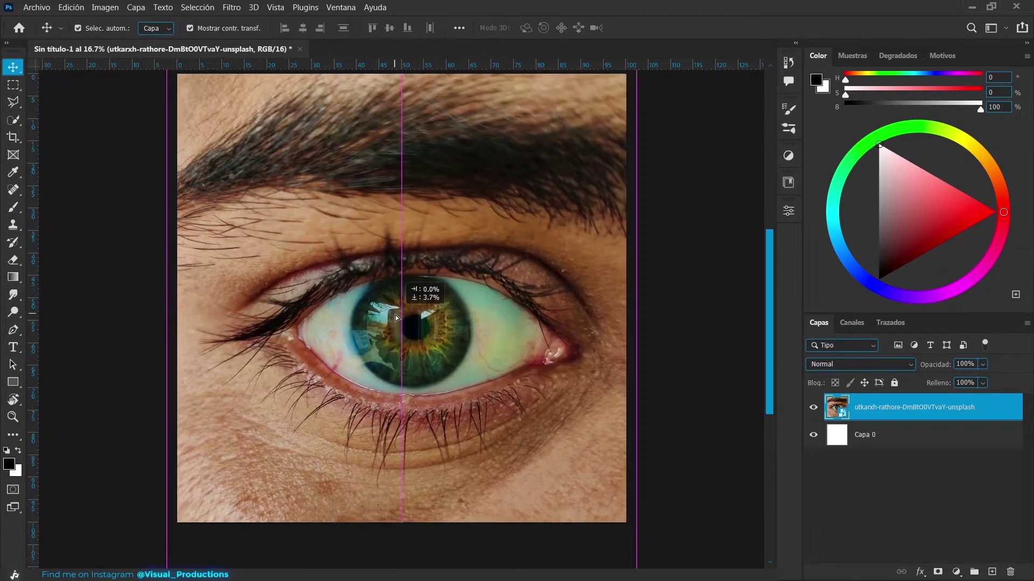
key(Return)
scroll(354, 321, up, 1)
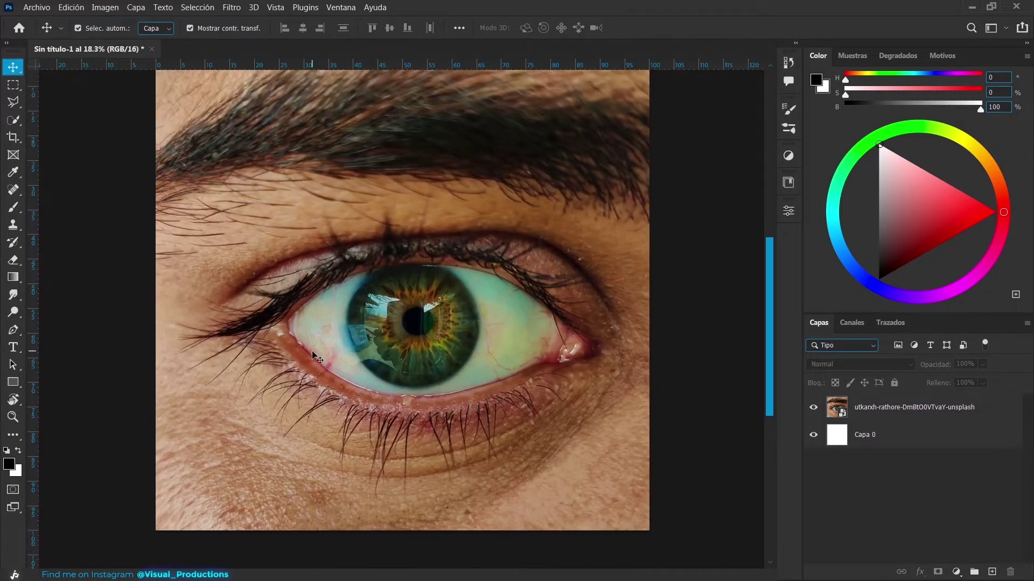
Add an Exposure adjustment clipped to the eye photo, then hide it for now.
click(888, 407)
click(956, 572)
click(949, 408)
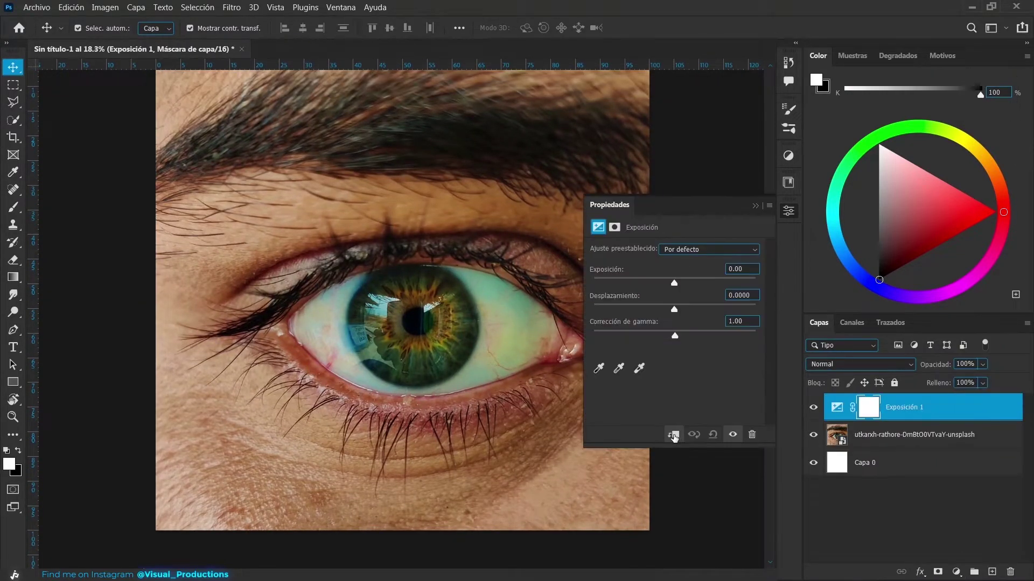
click(812, 407)
click(883, 434)
click(956, 572)
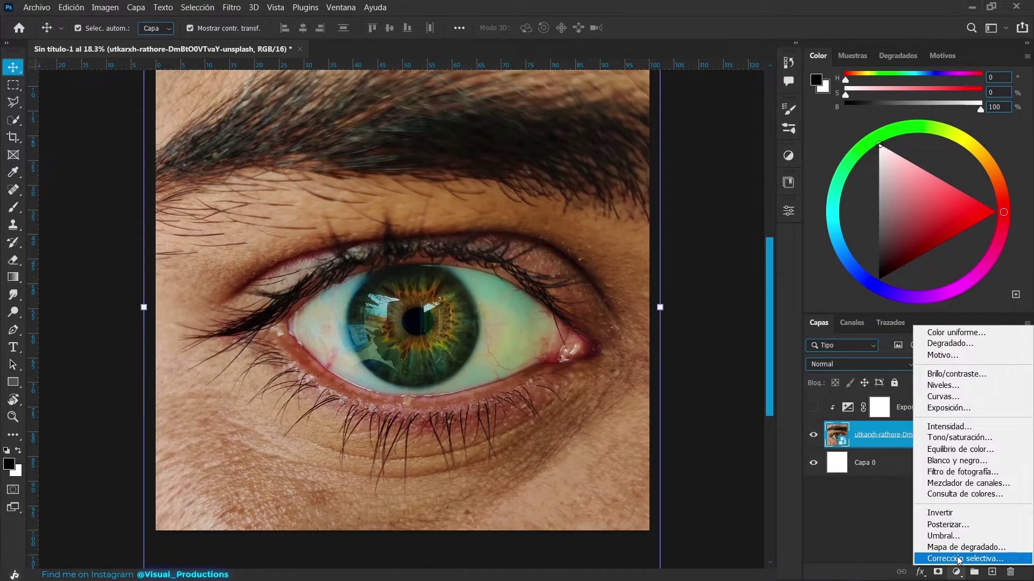
Add a Vibrance layer that drains the photo's colour, with a black brush to mask the eye.
click(964, 427)
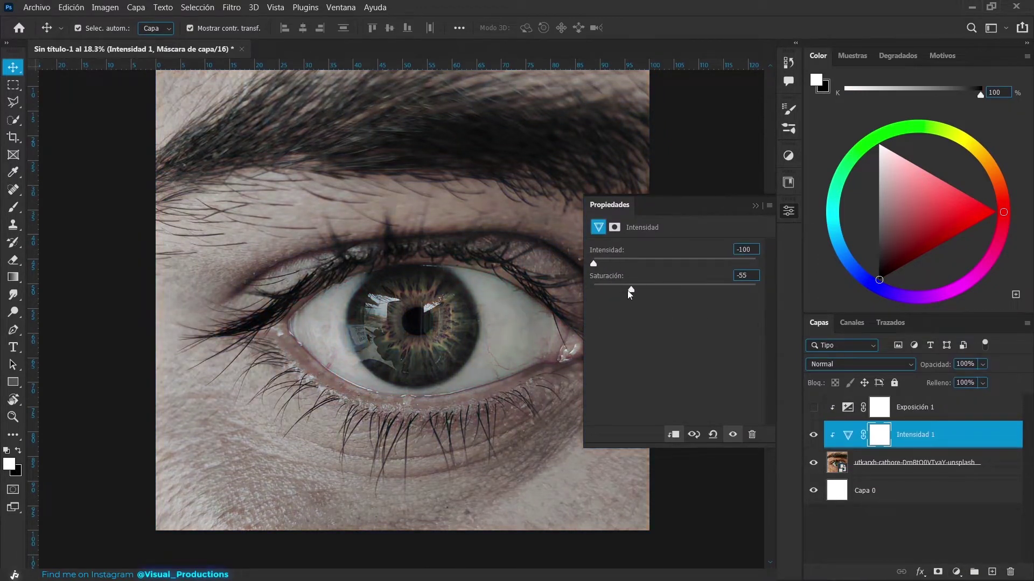
click(755, 205)
key(b)
key(x)
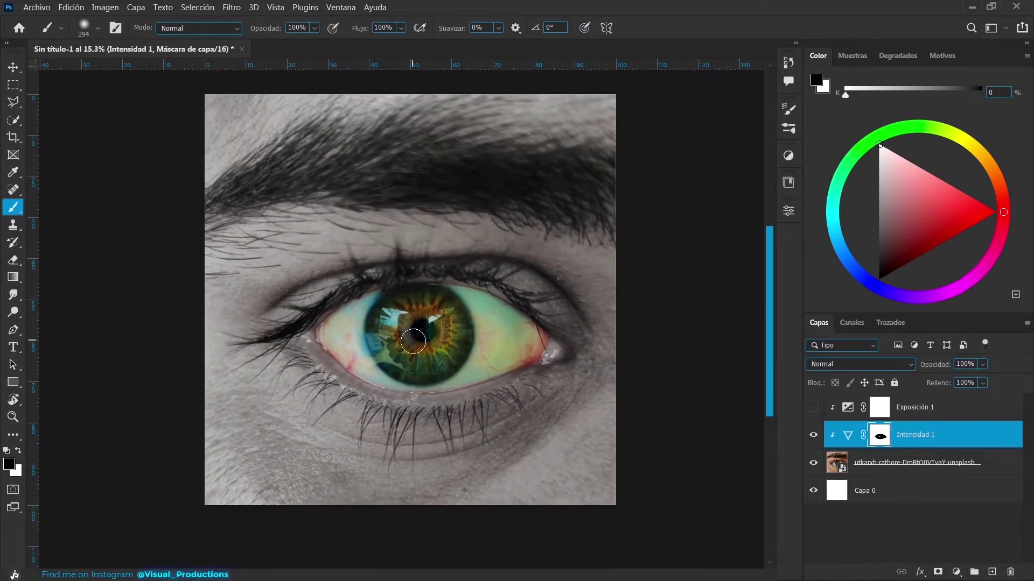
Add a Color Balance layer shifting the highlights toward cyan.
click(956, 571)
click(979, 451)
drag(656, 280, 652, 283)
click(665, 250)
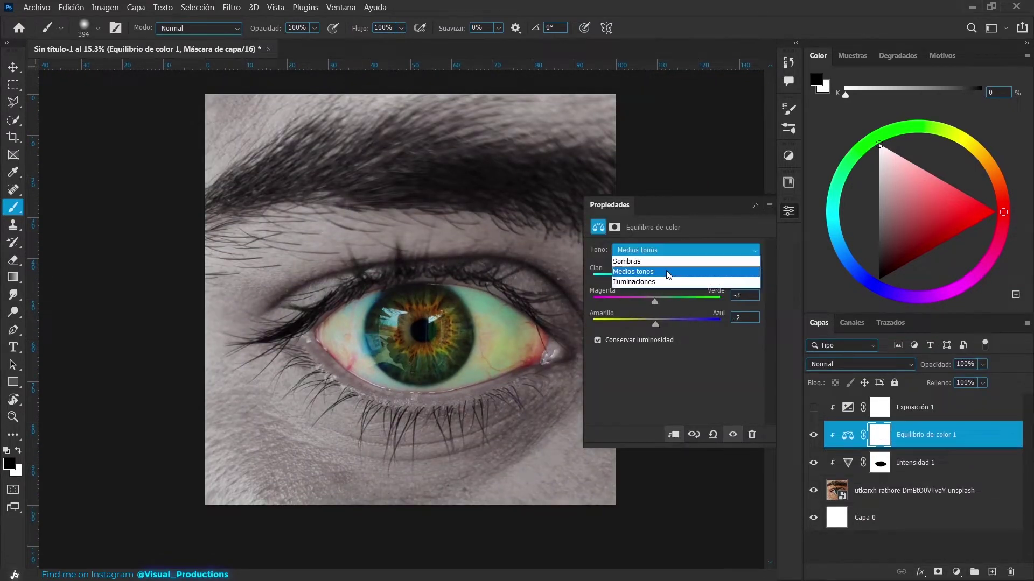
click(657, 277)
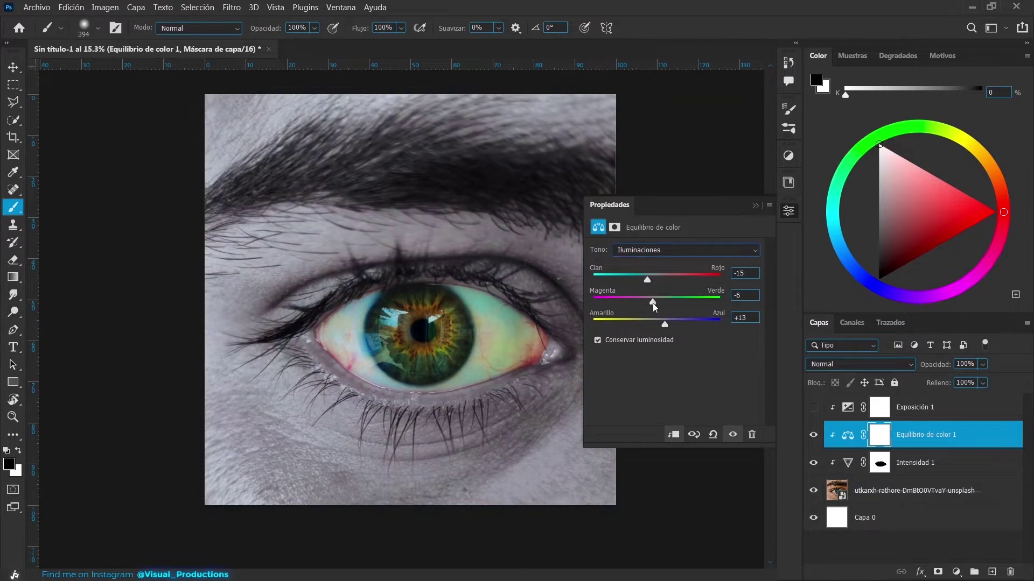
click(758, 205)
scroll(411, 300, up, 1)
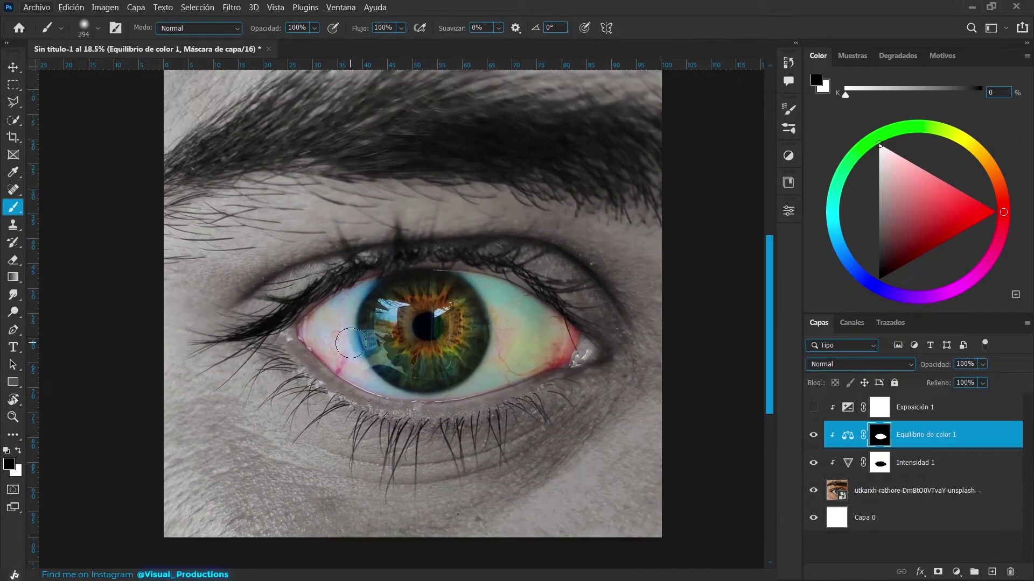
Show the Exposure layer, invert its mask to black, and set a soft low-flow white brush.
click(813, 407)
double_click(847, 407)
drag(653, 291, 646, 291)
key(ctrl+i)
key(shift+1)
key(shift+3)
key(x)
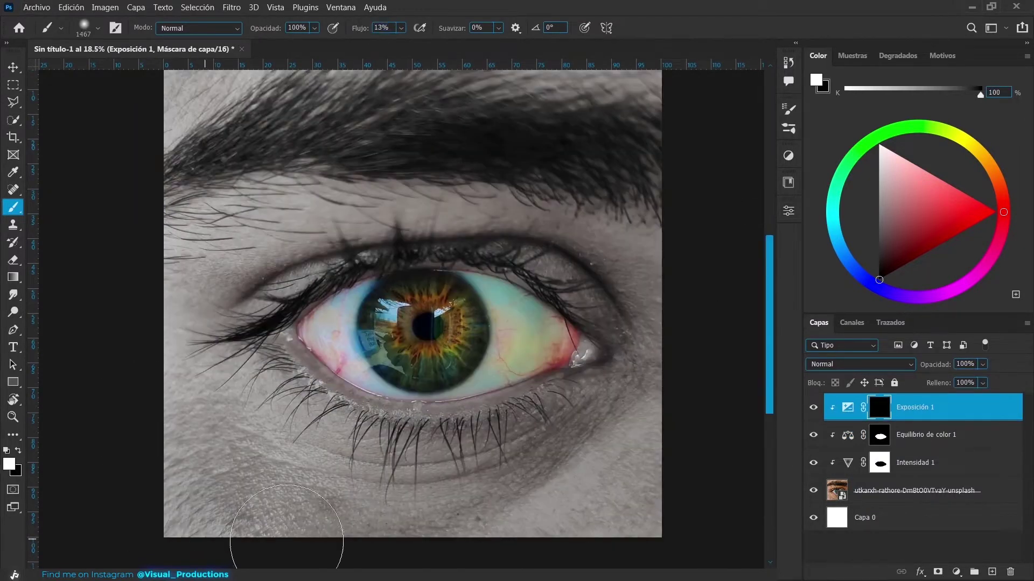
Paint the Exposure mask to darken the eyebrow and skin around the eye.
mouse_move(299, 553)
mouse_down()
mouse_move(531, 495)
mouse_move(634, 172)
mouse_up()
scroll(448, 68, up, 2)
mouse_move(448, 69)
mouse_down()
mouse_move(103, 173)
mouse_move(512, 273)
mouse_up()
scroll(589, 542, down, 2)
scroll(411, 83, up, 2)
drag(412, 82, 149, 346)
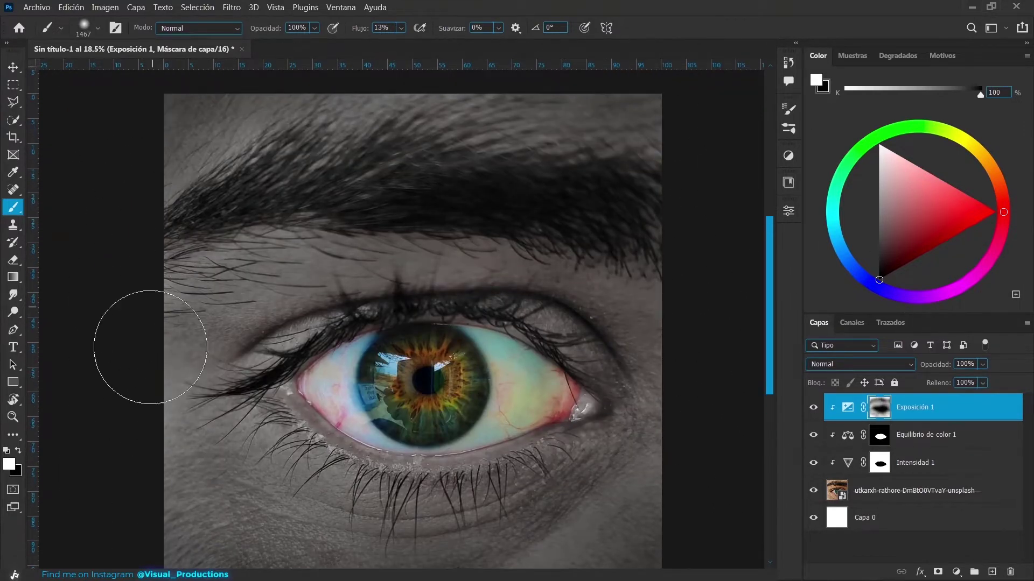
scroll(275, 279, down, 3)
Add a Levels layer lowering the output white to 159.
click(956, 572)
click(942, 393)
drag(757, 386, 716, 386)
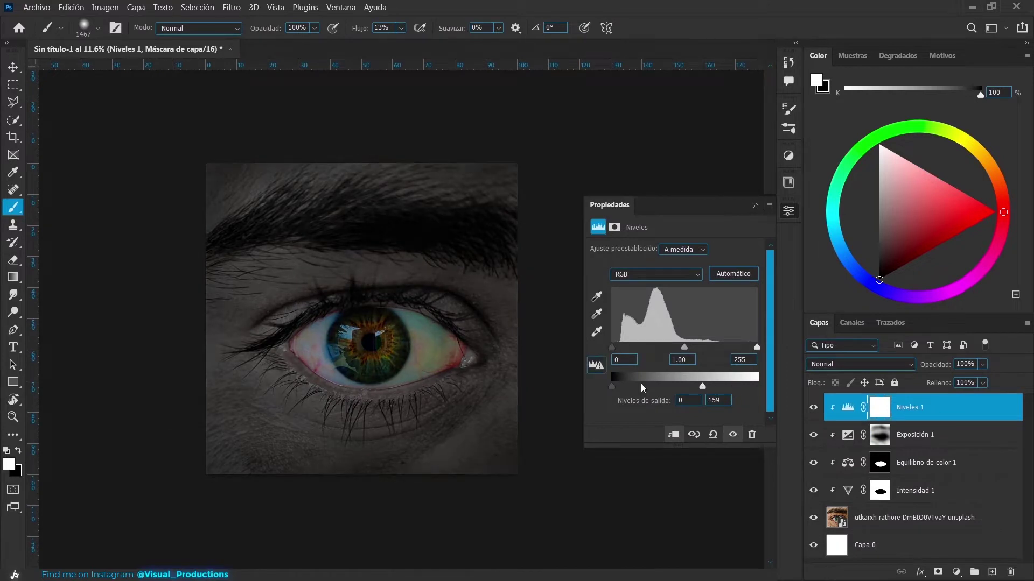
Invert the Levels mask and paint the edges darker, refining the Exposure mask too.
key(ctrl+i)
drag(453, 413, 420, 413)
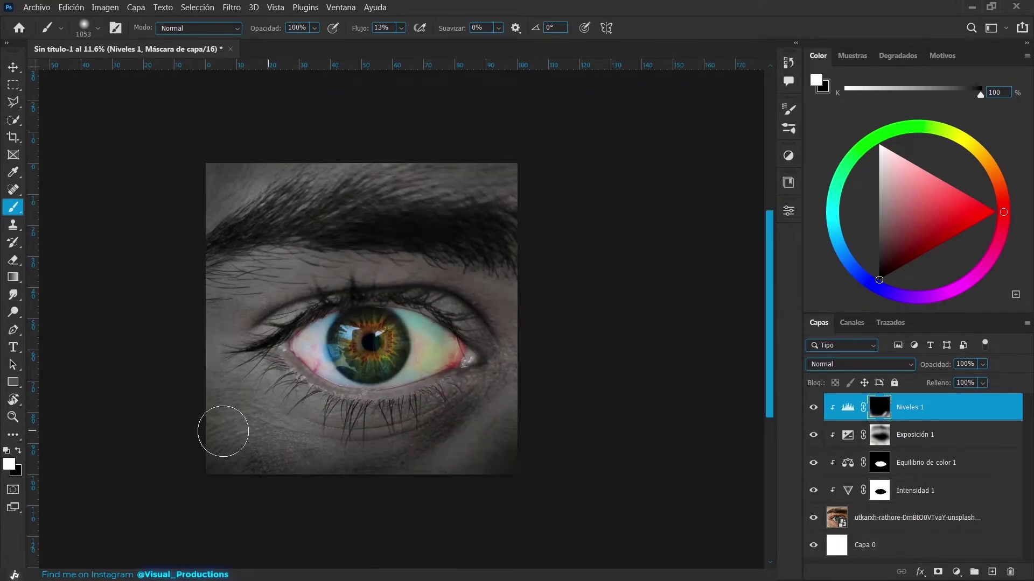
scroll(266, 231, up, 2)
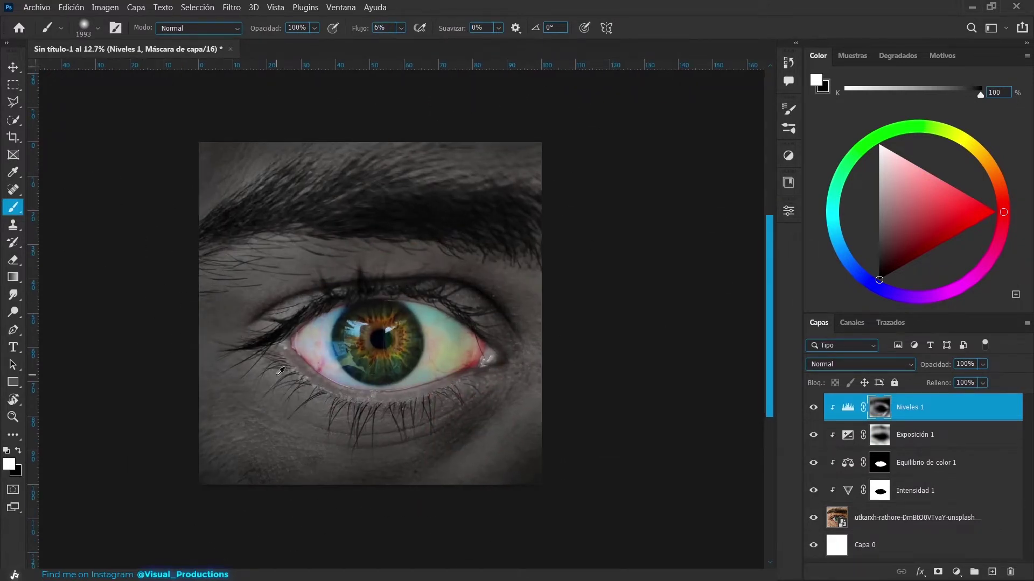
key(alt+bracketleft)
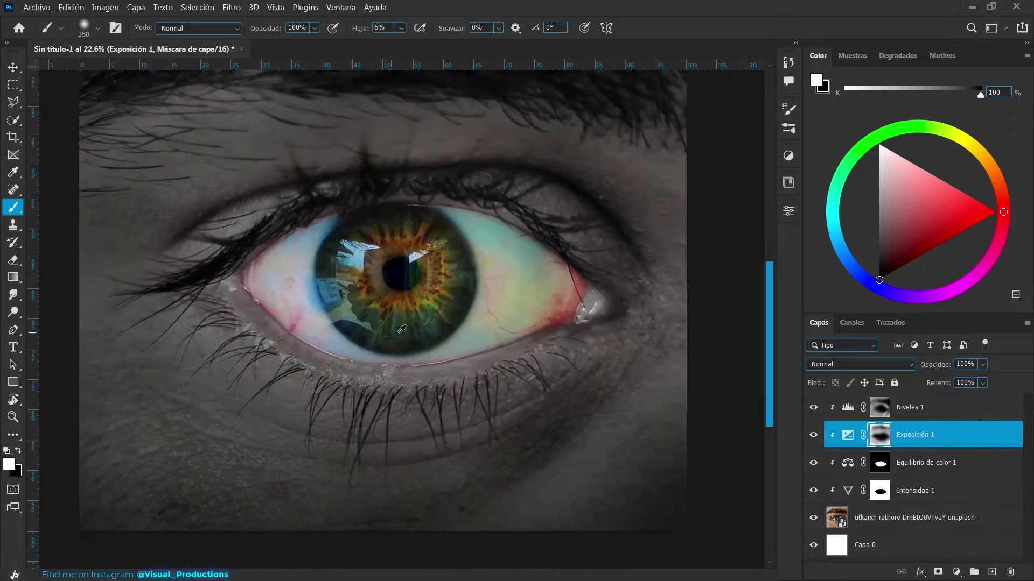
scroll(387, 335, up, 2)
key(alt+bracketright)
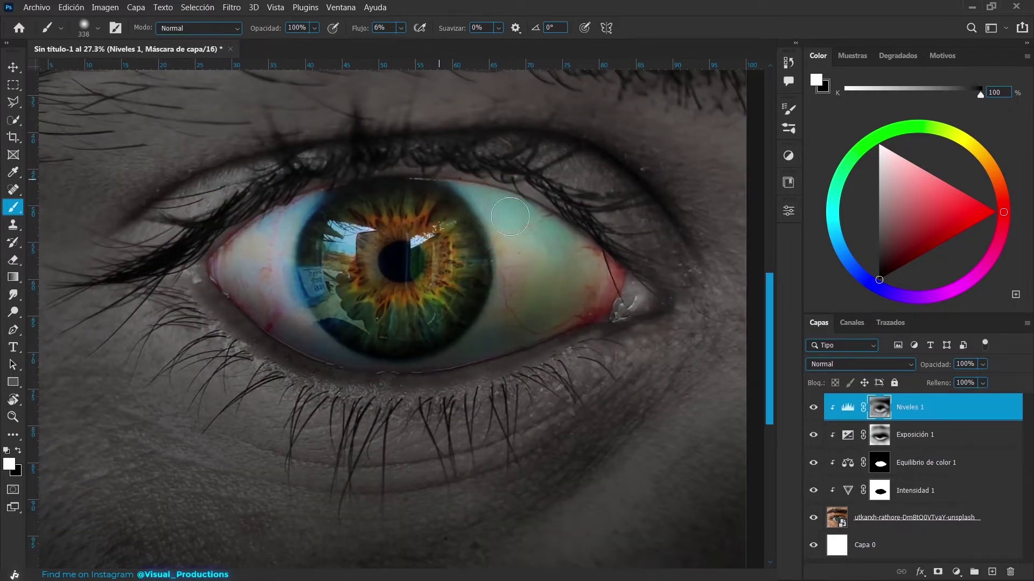
key(alt+bracketleft)
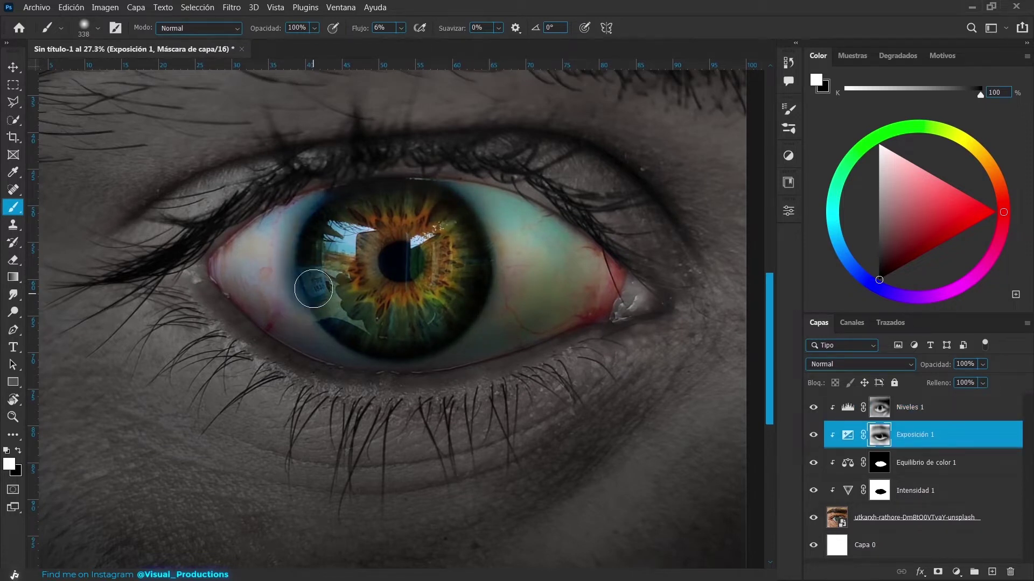
key(h)
key(alt+bracketright)
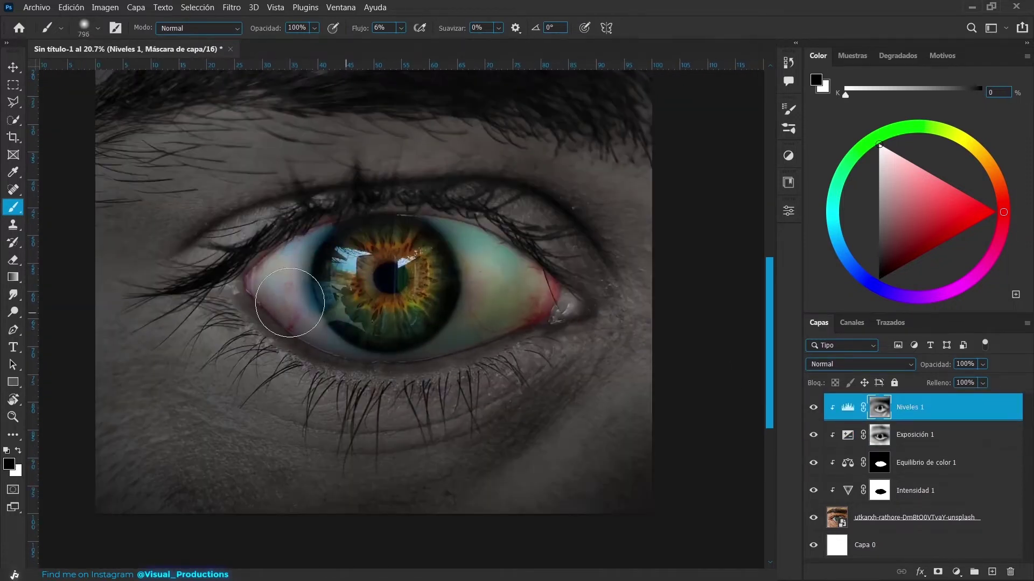
key(bracketleft)
key(bracketleft)
key(bracketleft)
Add an S-shaped Curves layer for contrast and invert its mask to black.
click(867, 434)
scroll(377, 323, up, 2)
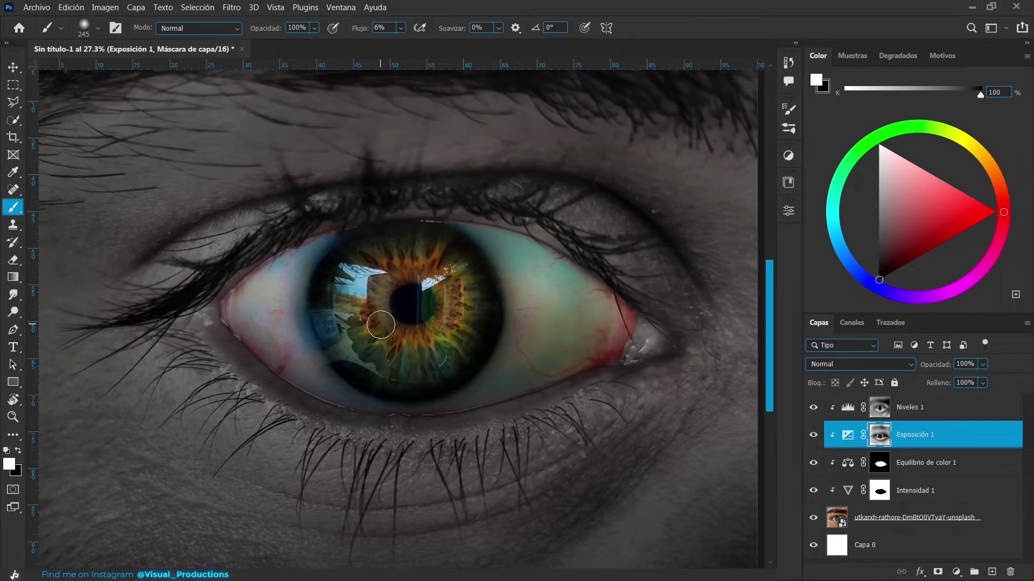
click(956, 572)
drag(657, 379, 656, 382)
drag(689, 346, 688, 341)
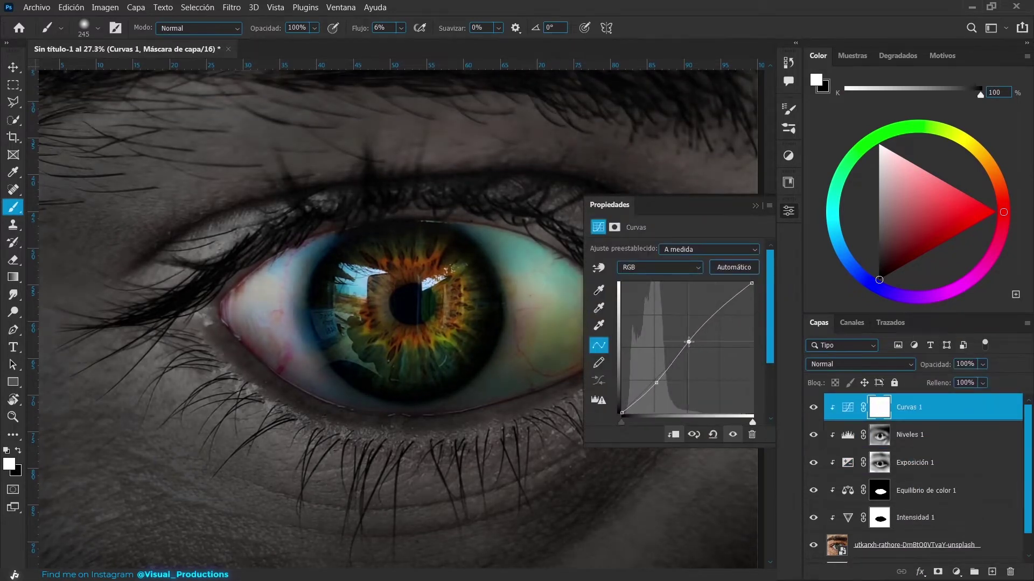
scroll(393, 323, down, 2)
key(ctrl+i)
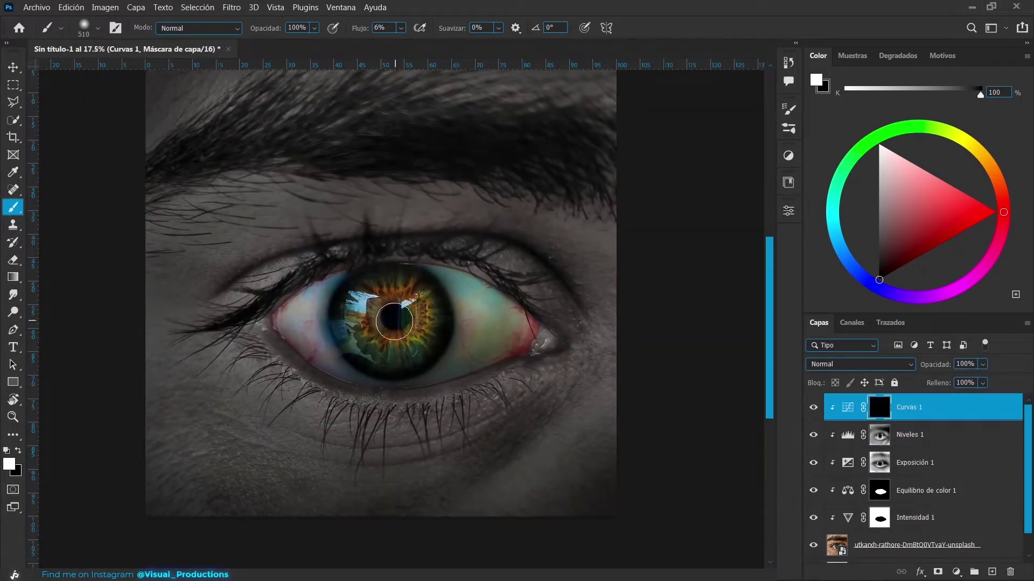
click(957, 570)
key(Escape)
Place the full moon image from the RECURSOS folder and enlarge it.
click(36, 7)
click(70, 245)
double_click(174, 160)
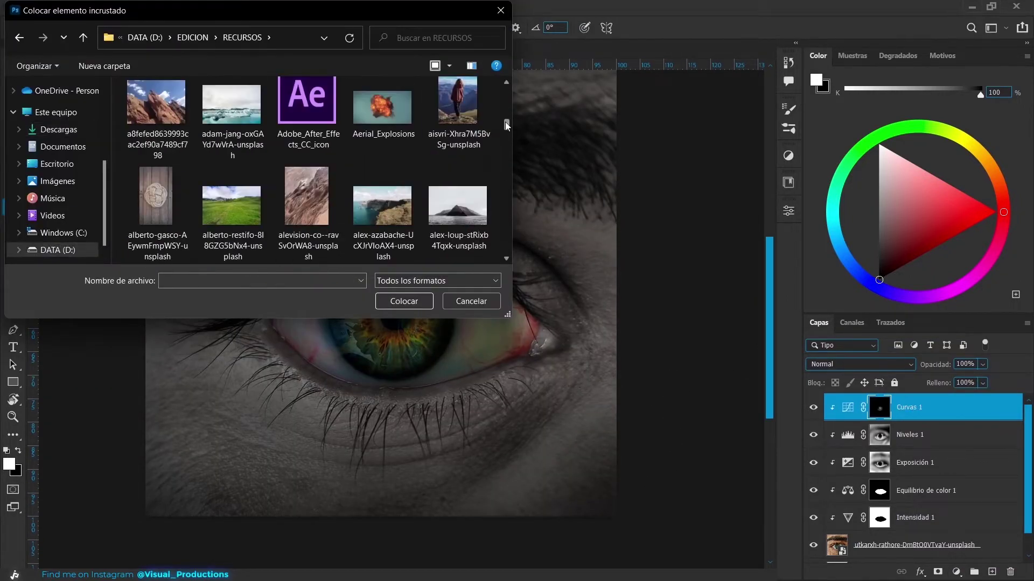
drag(506, 89, 506, 131)
scroll(361, 198, down, 5)
scroll(364, 196, down, 5)
scroll(369, 197, down, 5)
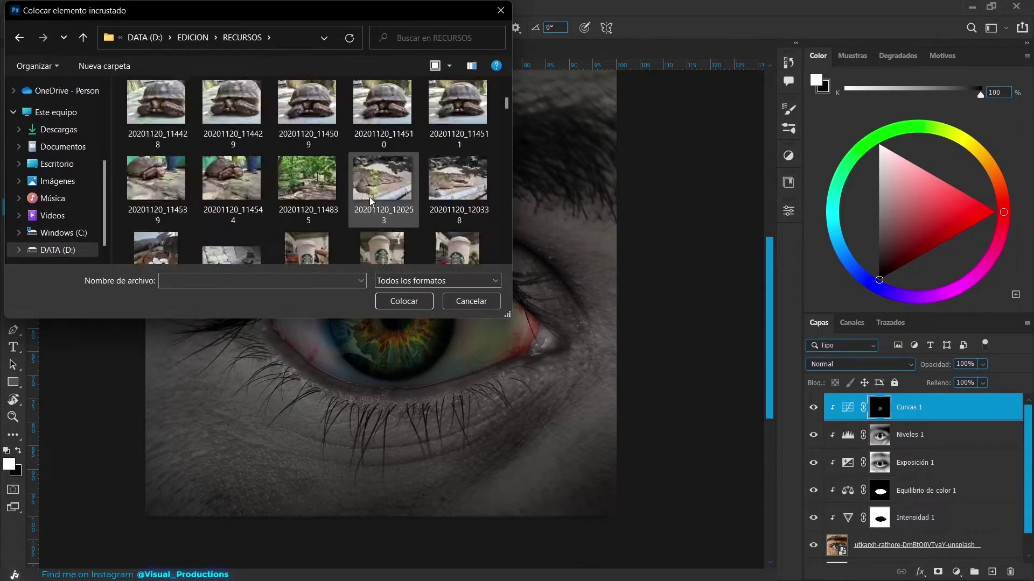
click(369, 197)
click(404, 301)
drag(410, 293, 546, 293)
key(Return)
Mask the moon to a circle and shrink it onto the iris centre.
key(m)
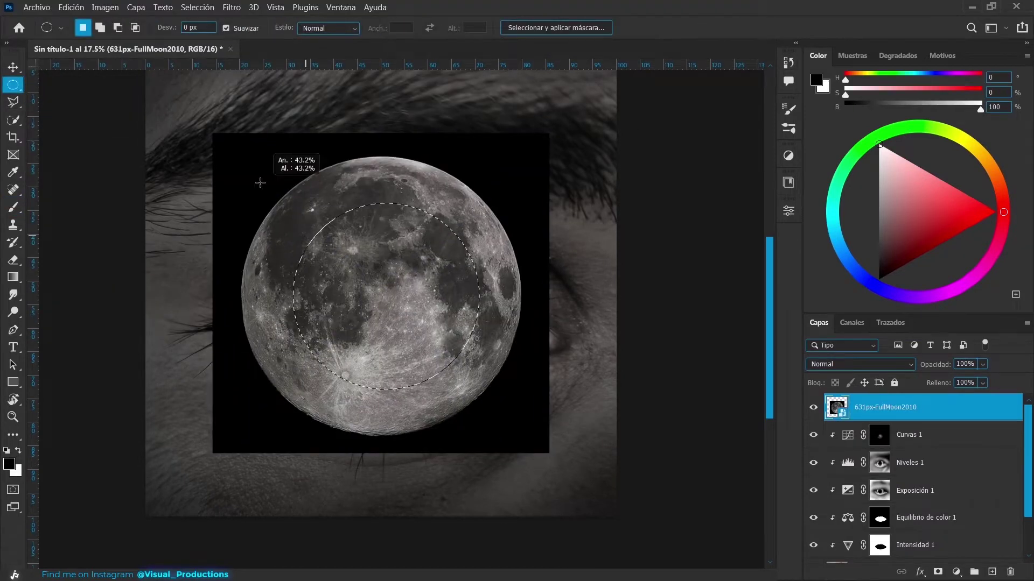
click(937, 572)
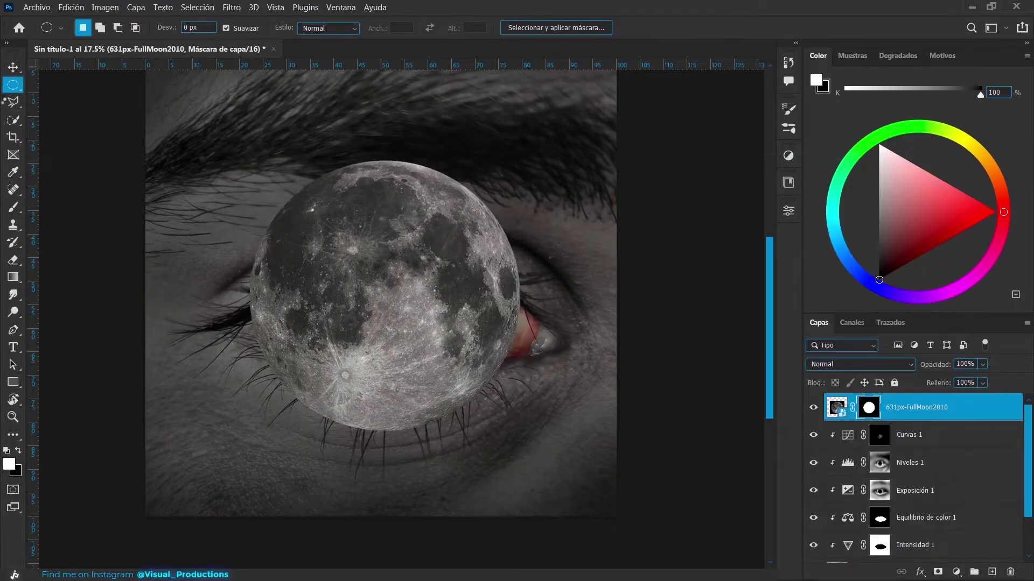
key(ctrl+t)
drag(545, 455, 401, 322)
scroll(401, 322, up, 3)
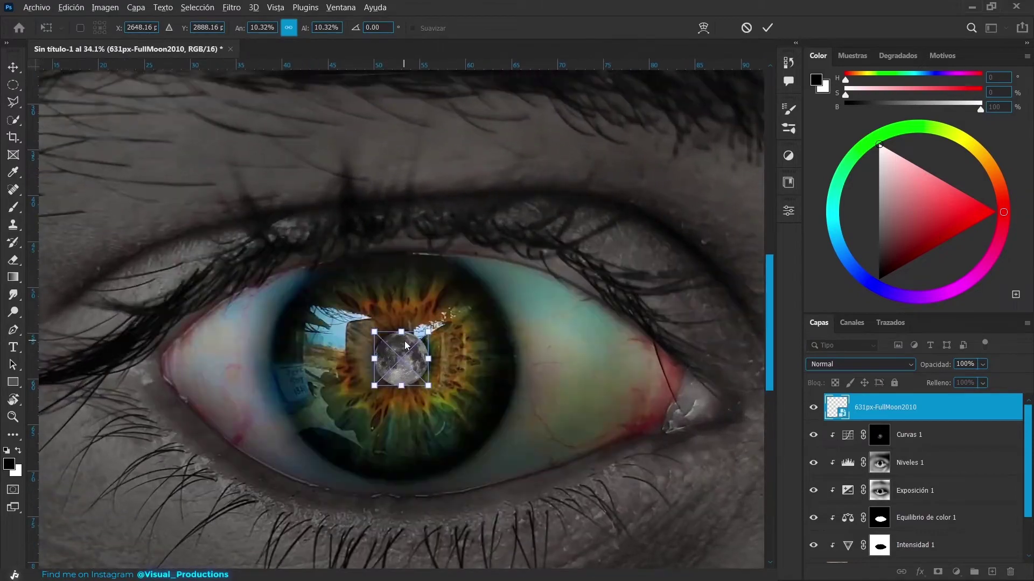
key(Return)
Place the nebula photo above the Color Balance layer, scaled to fit the iris.
click(926, 518)
click(36, 7)
click(81, 330)
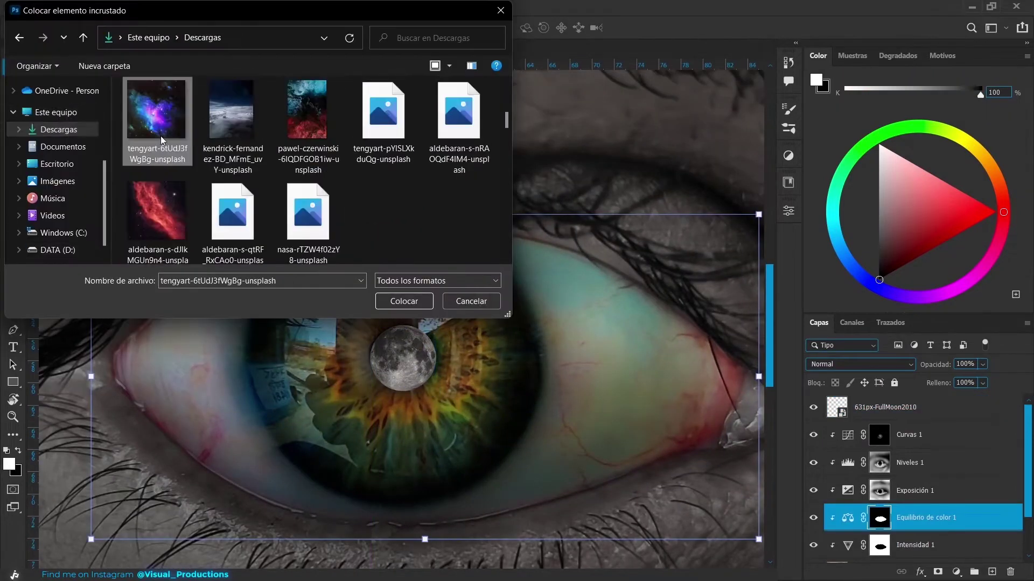
scroll(243, 179, up, 2)
double_click(304, 200)
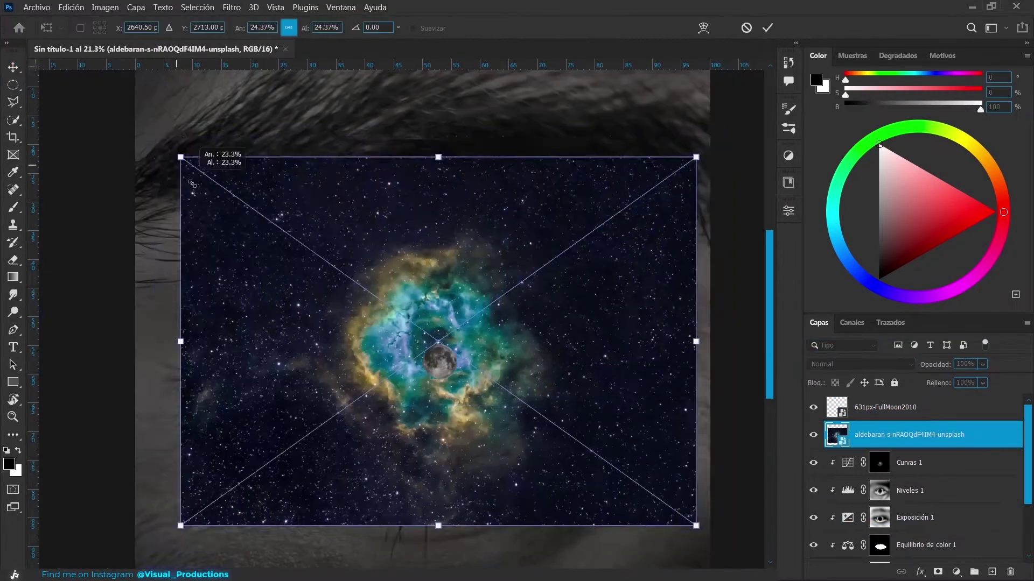
drag(191, 183, 355, 294)
scroll(432, 325, up, 3)
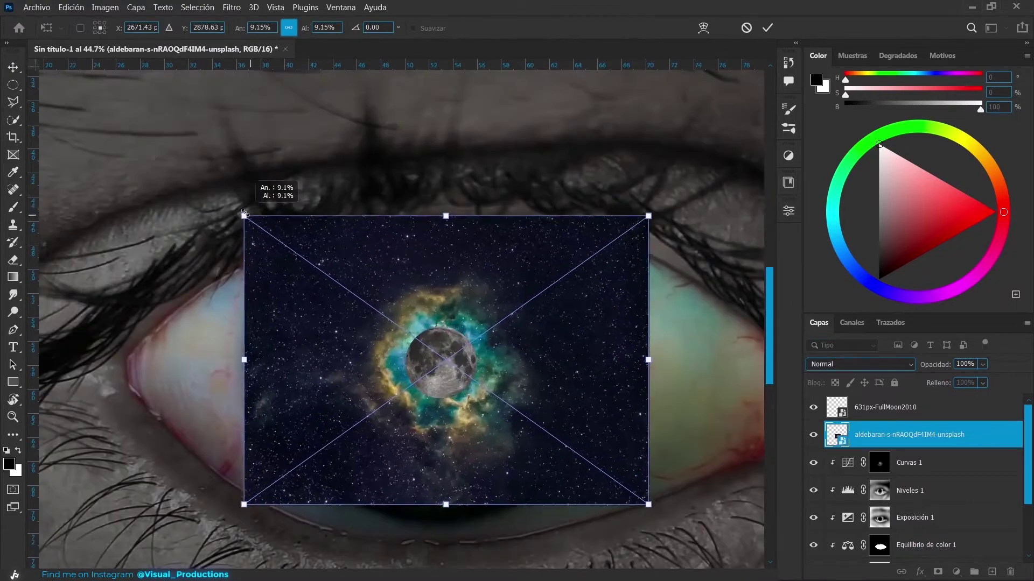
drag(245, 207, 170, 136)
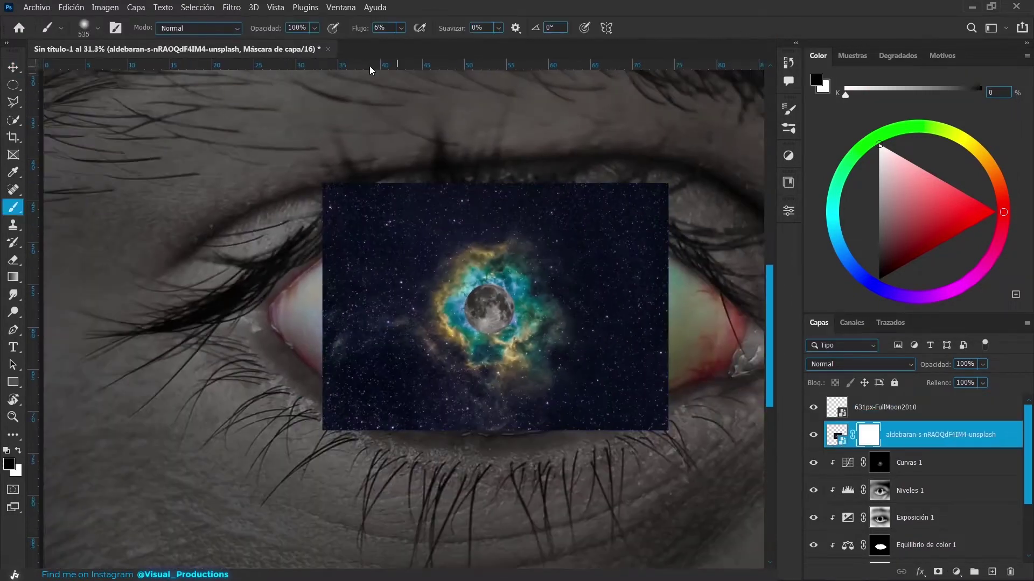
Mask away the nebula outside the iris and add a Curves adjustment to it.
mouse_move(652, 194)
mouse_down()
mouse_move(645, 337)
mouse_move(362, 245)
mouse_move(529, 460)
mouse_up()
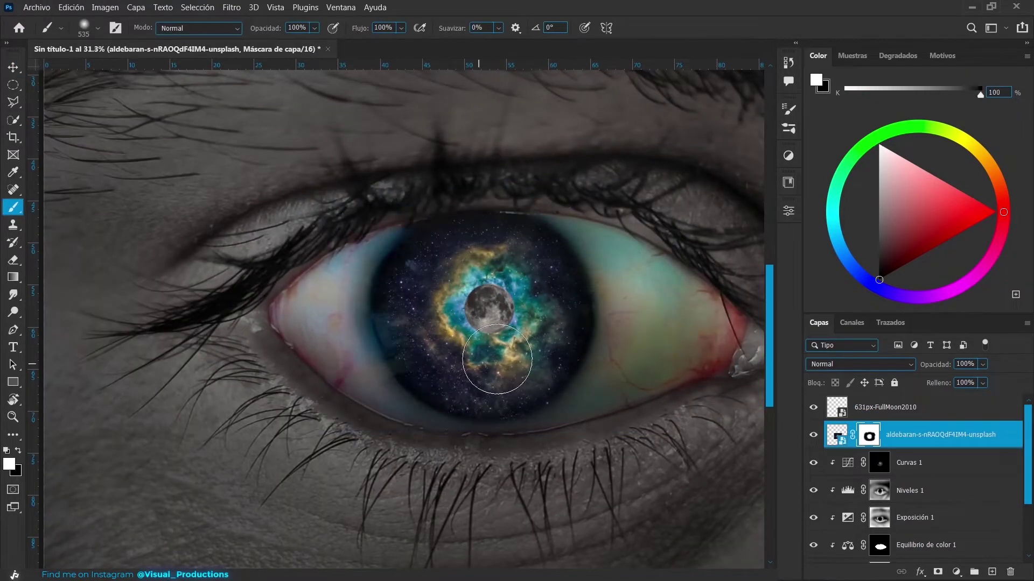
scroll(353, 226, up, 3)
click(956, 572)
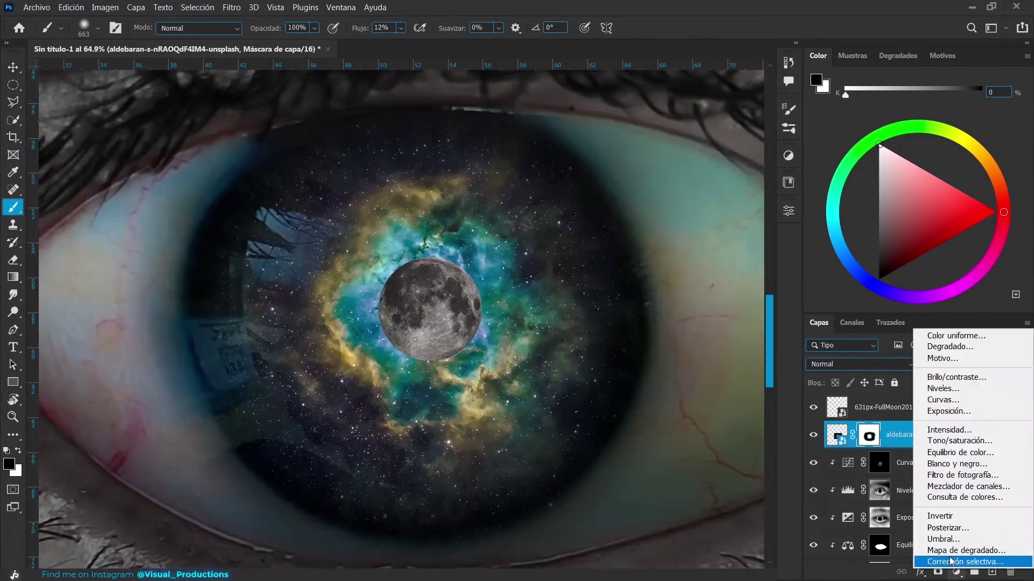
click(942, 399)
Clip a black Solid Color fill layer to the moon.
drag(668, 323, 657, 302)
click(883, 407)
click(956, 572)
click(956, 334)
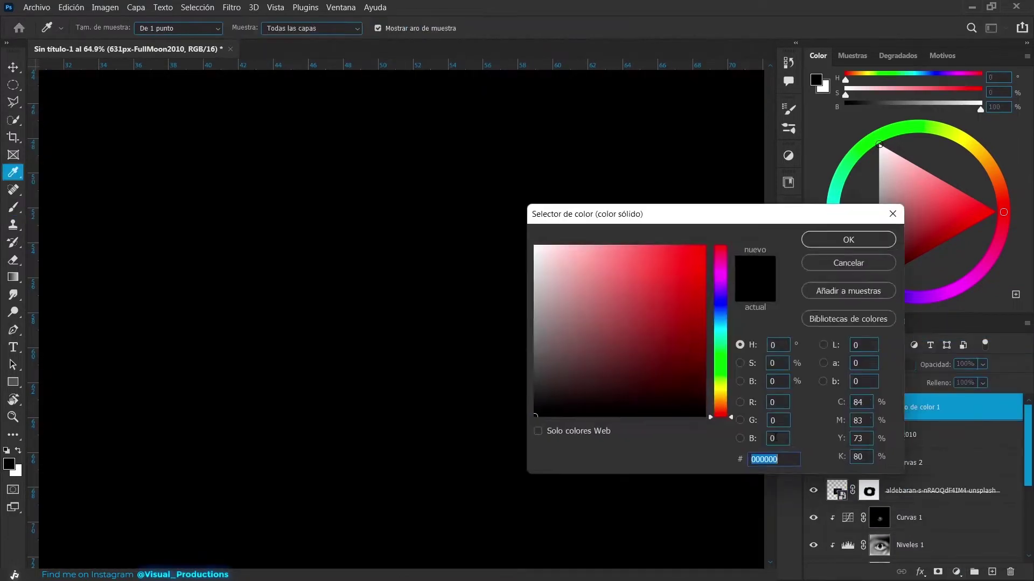
click(849, 237)
key(ctrl+alt+g)
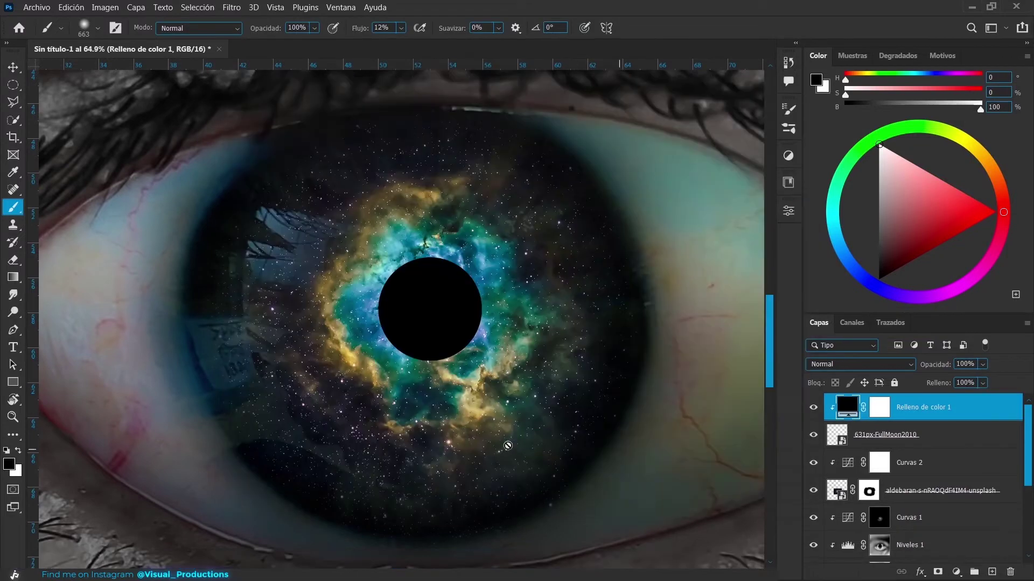
Draw a circular selection around the black moon and transform it.
click(918, 464)
key(m)
drag(439, 309, 389, 259)
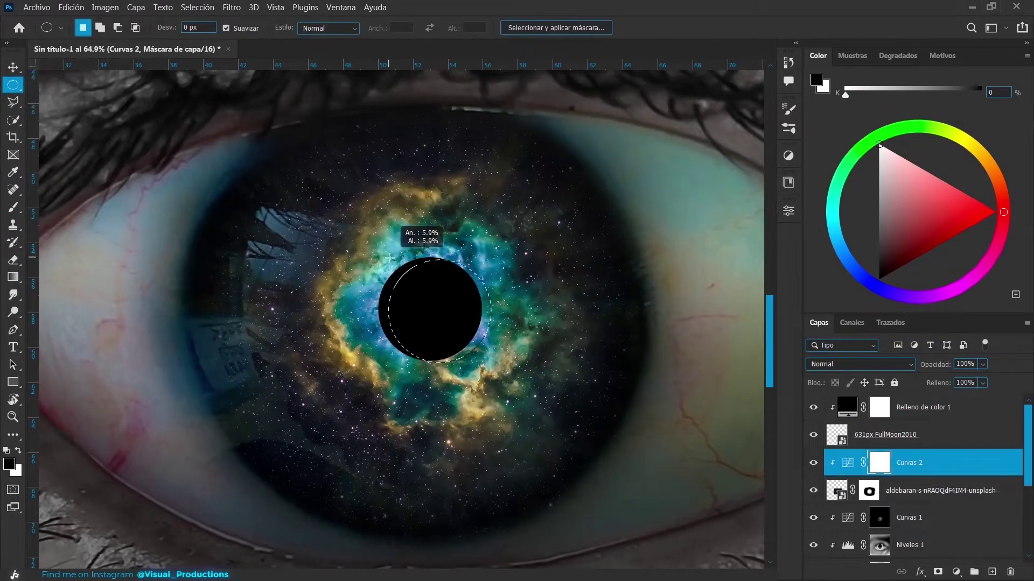
click(213, 7)
click(268, 251)
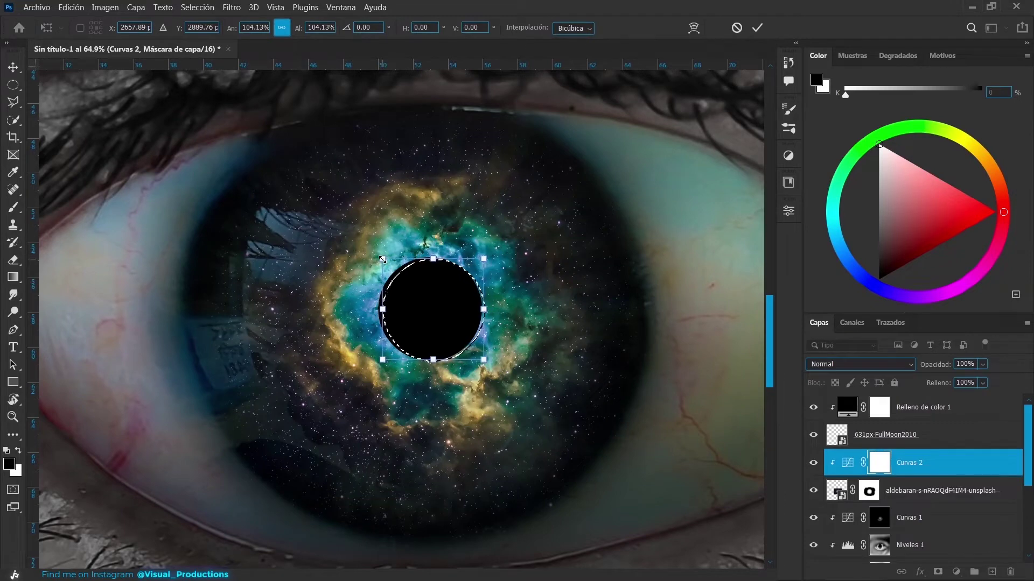
key(Return)
Fill the selection with orange and add a black-masked Exposure +1.67 to brighten the rim.
click(956, 572)
click(968, 329)
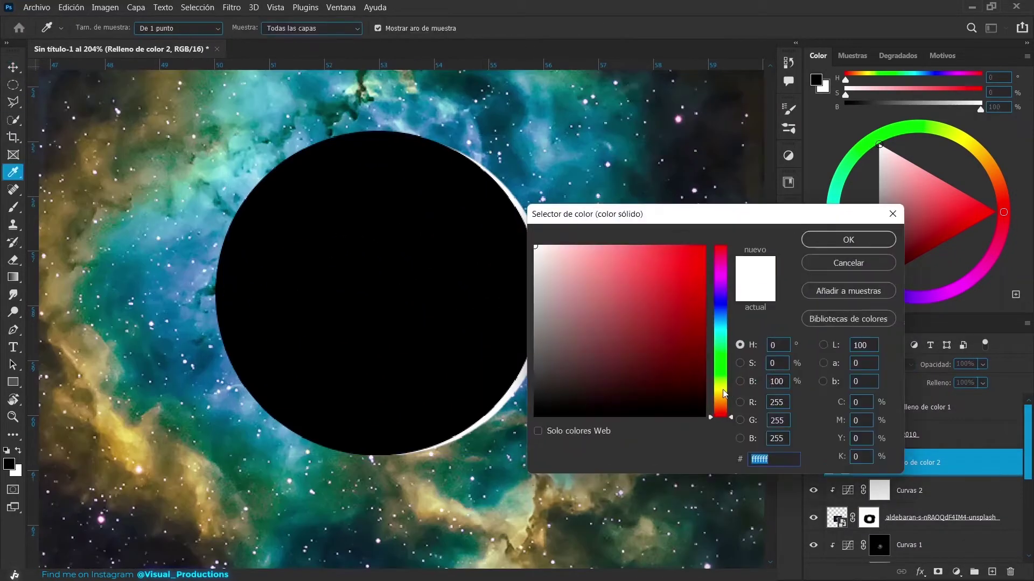
drag(724, 393, 724, 402)
click(848, 239)
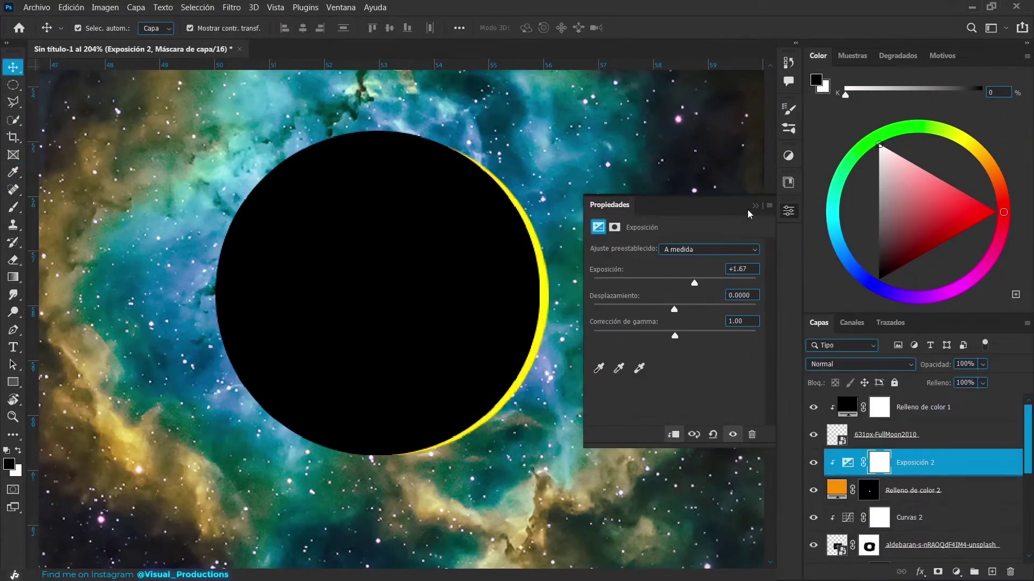
click(755, 206)
key(ctrl+i)
key(b)
key(x)
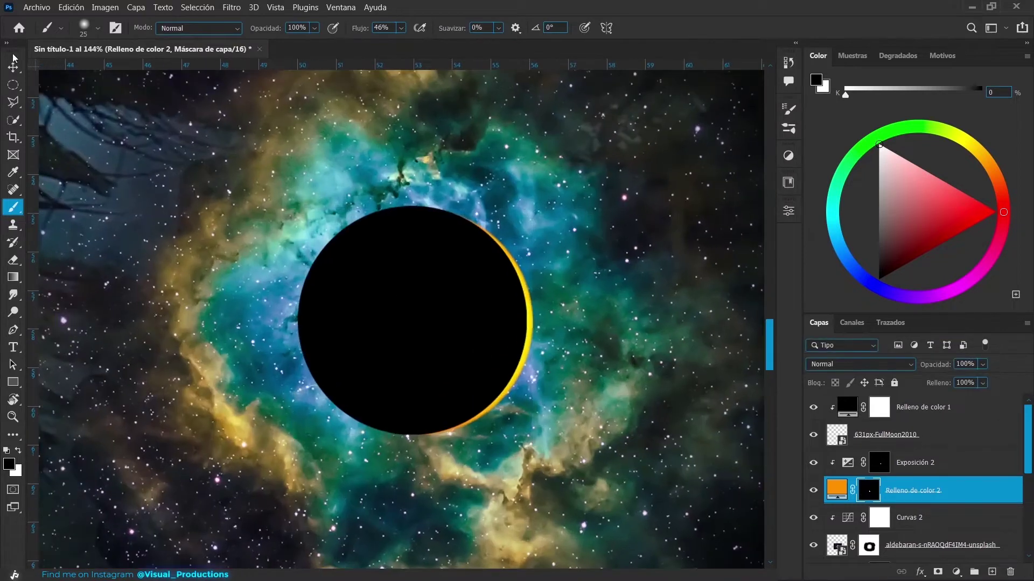
Add Levels and Vibrance adjustment layers above the curves.
key(x)
right_click(457, 350)
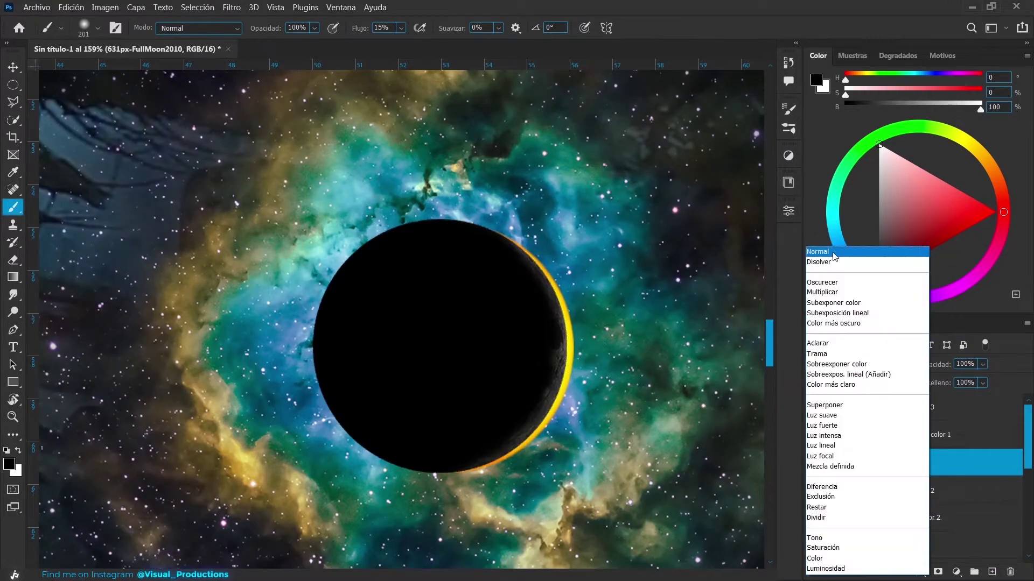
click(971, 385)
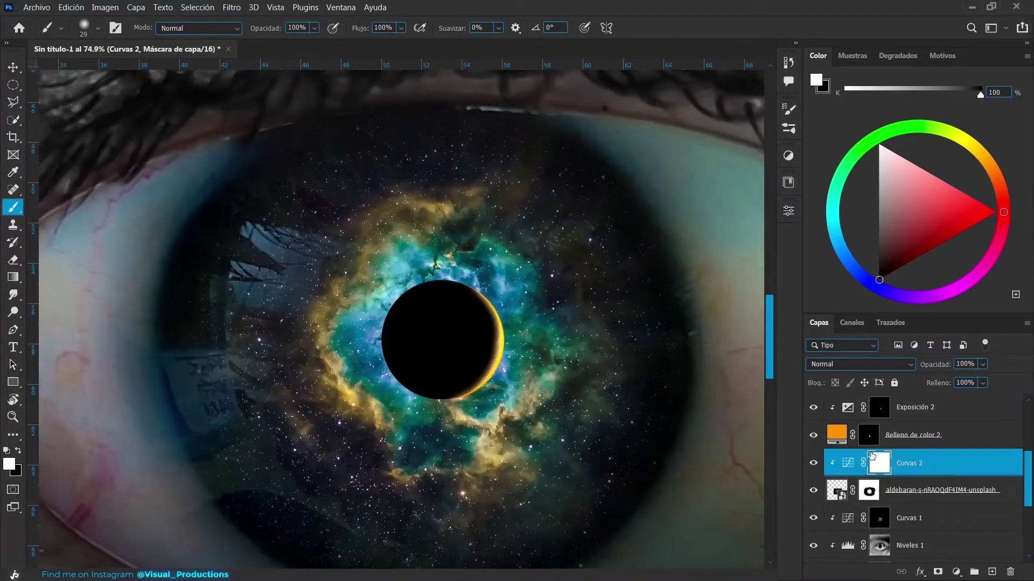
click(956, 572)
click(926, 423)
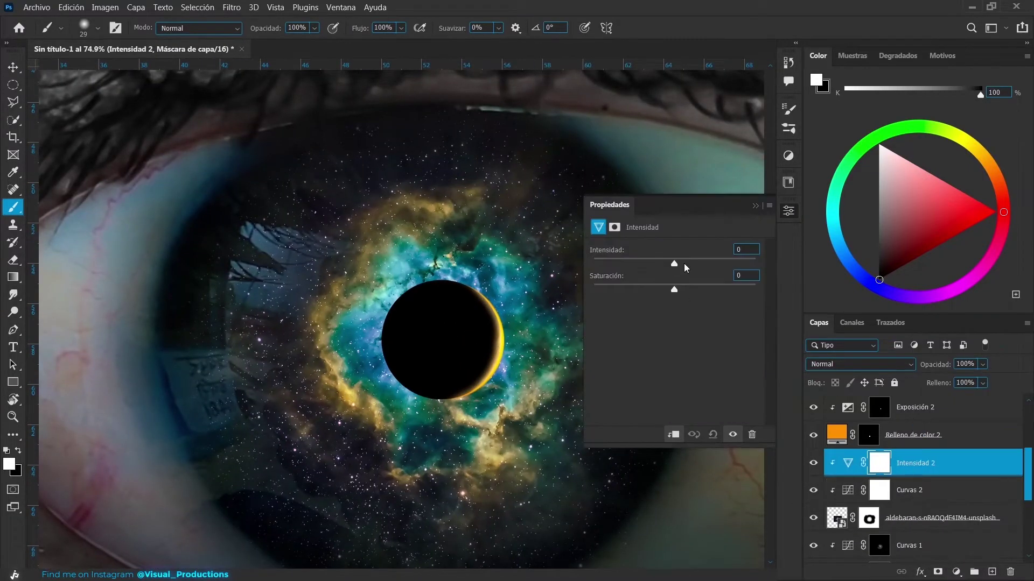
Add a blue Solid Color fill layer blended in Linear Dodge (Add).
click(956, 572)
click(838, 333)
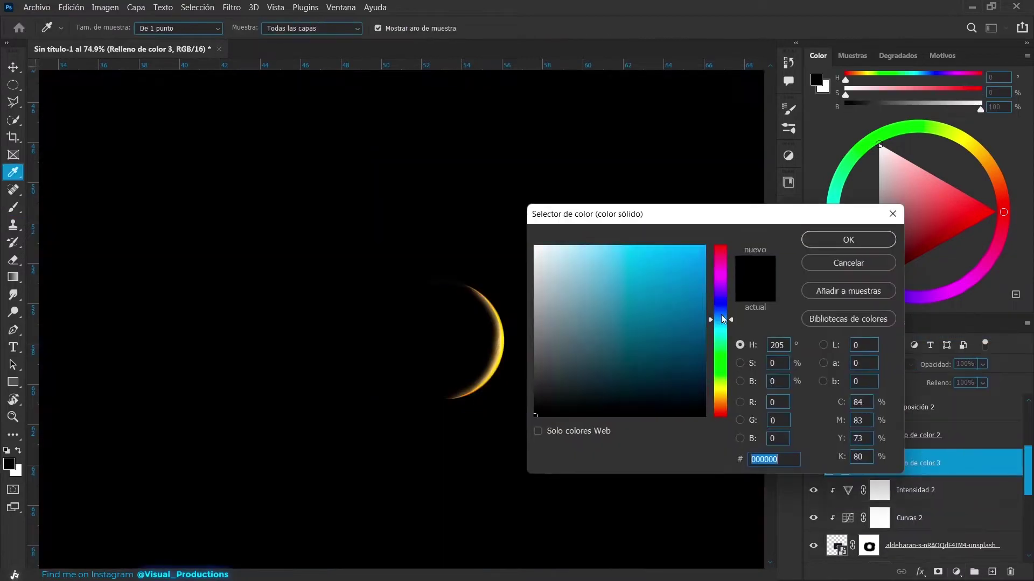
click(700, 253)
click(865, 237)
click(859, 364)
click(813, 463)
Add a second golden-yellow Solid Color fill layer and hide it.
key(ctrl+j)
double_click(836, 463)
drag(646, 301, 678, 253)
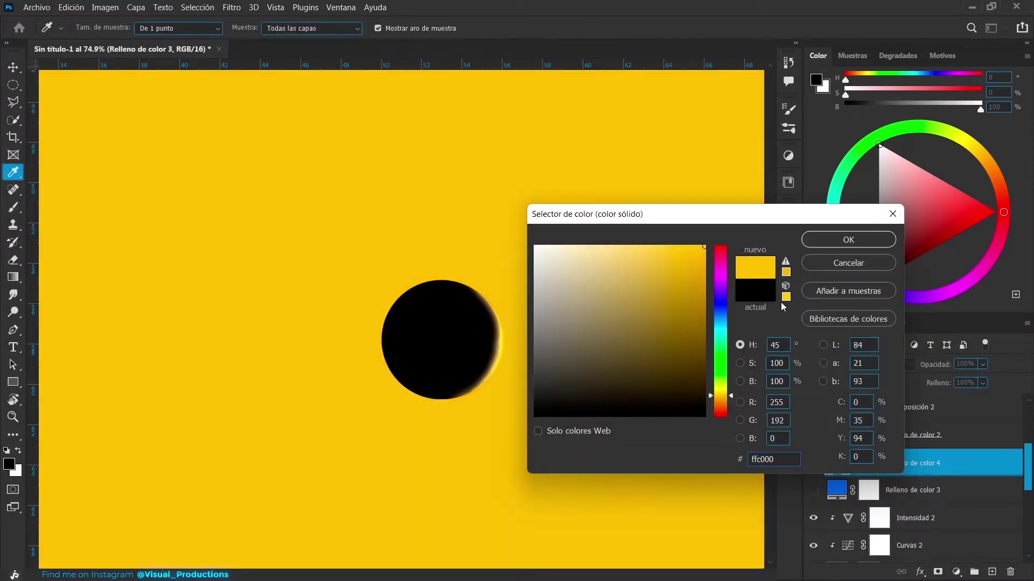
click(849, 238)
click(813, 463)
Invert the blue fill's mask to black and paint blue glow onto the pupil area.
click(813, 490)
click(869, 490)
key(ctrl+i)
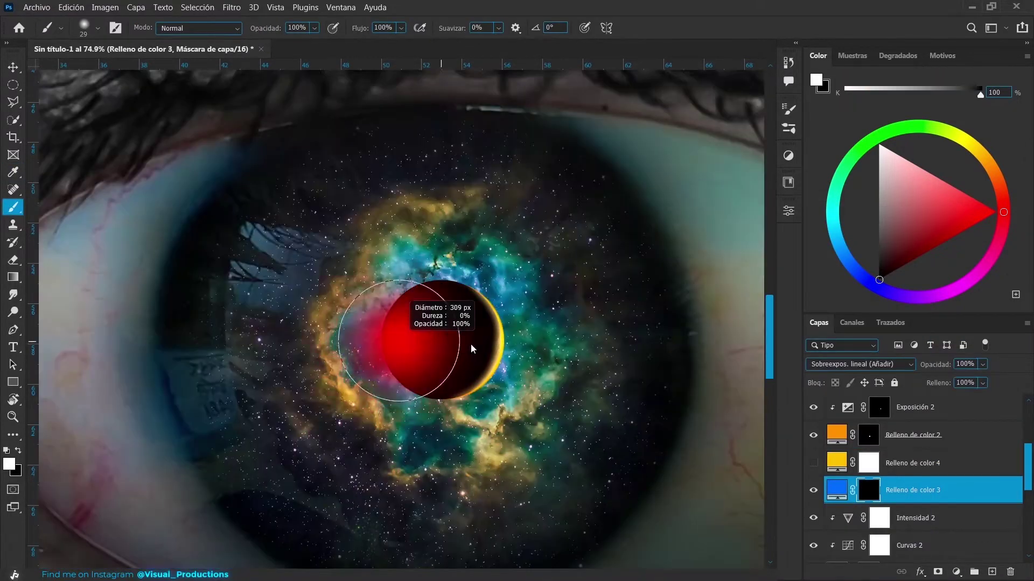
click(385, 313)
Add an Exposure adjustment above Vibrance, raise exposure, and invert its mask to black.
click(915, 518)
click(956, 572)
click(883, 214)
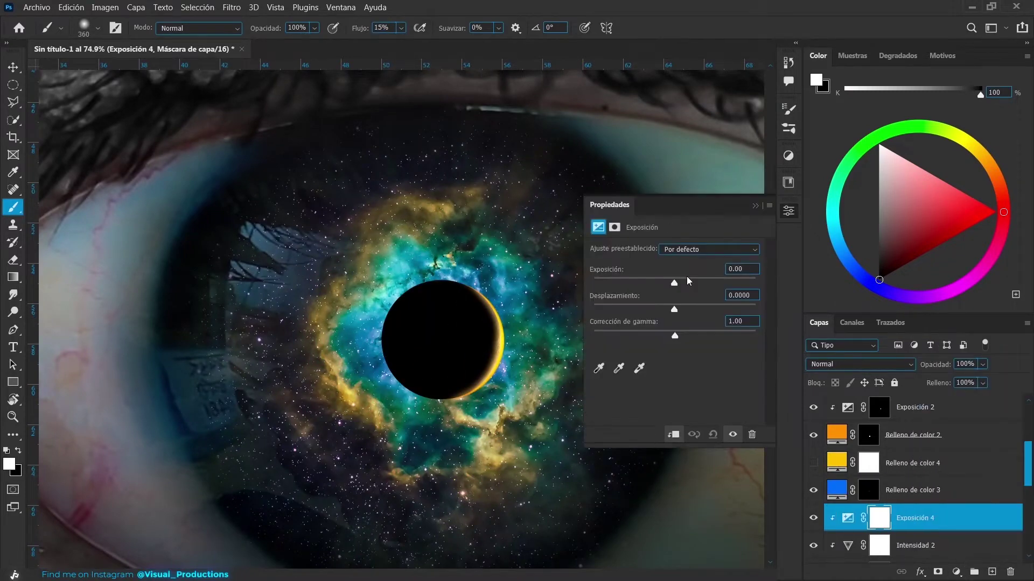
drag(674, 282, 689, 283)
click(755, 205)
key(ctrl+i)
click(408, 297)
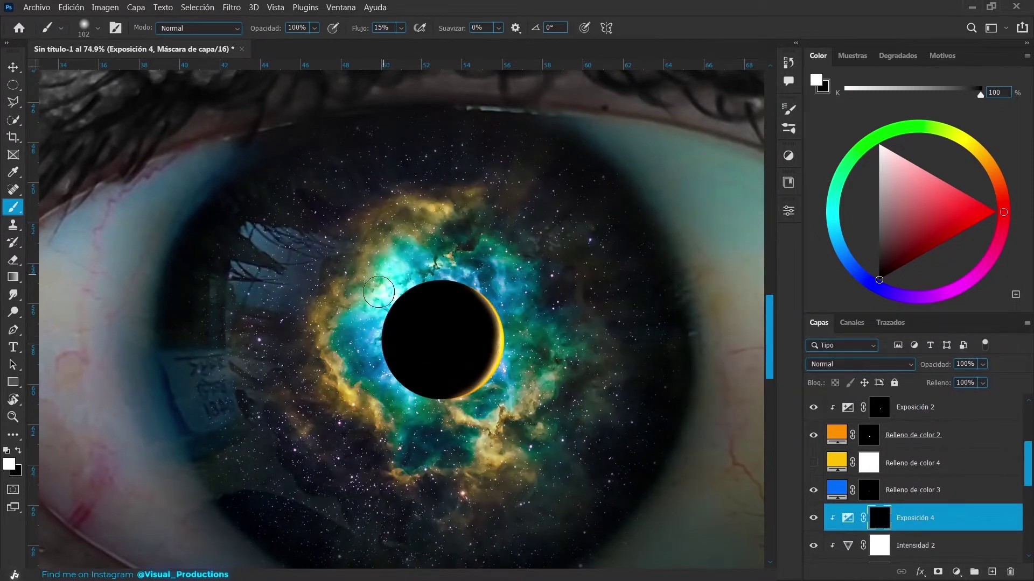
Show the yellow fill, invert its mask to black, and set a larger white brush.
key(alt+bracketright)
key(bracketright)
key(bracketright)
key(bracketright)
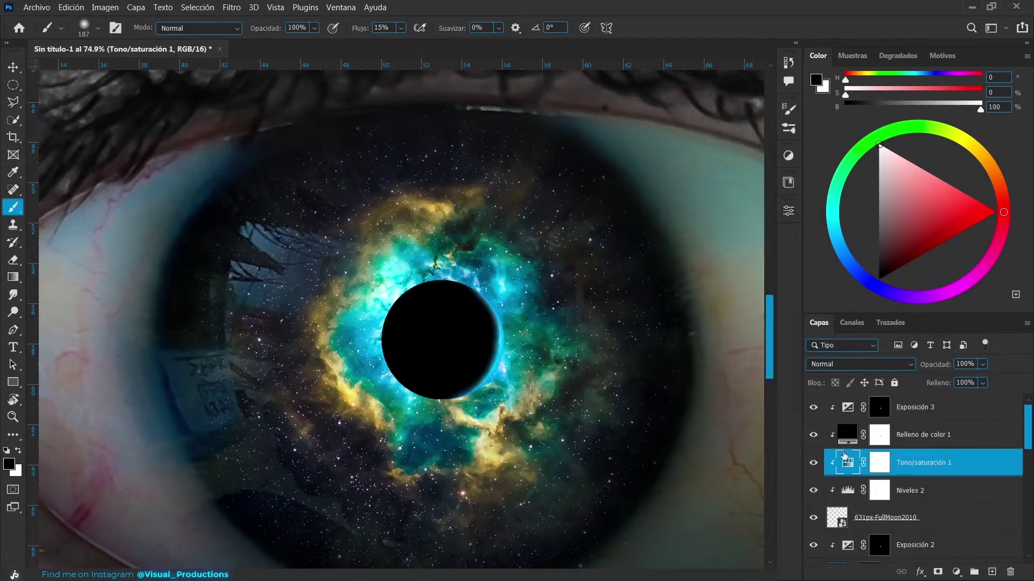
click(812, 546)
click(836, 550)
key(ctrl+i)
key(x)
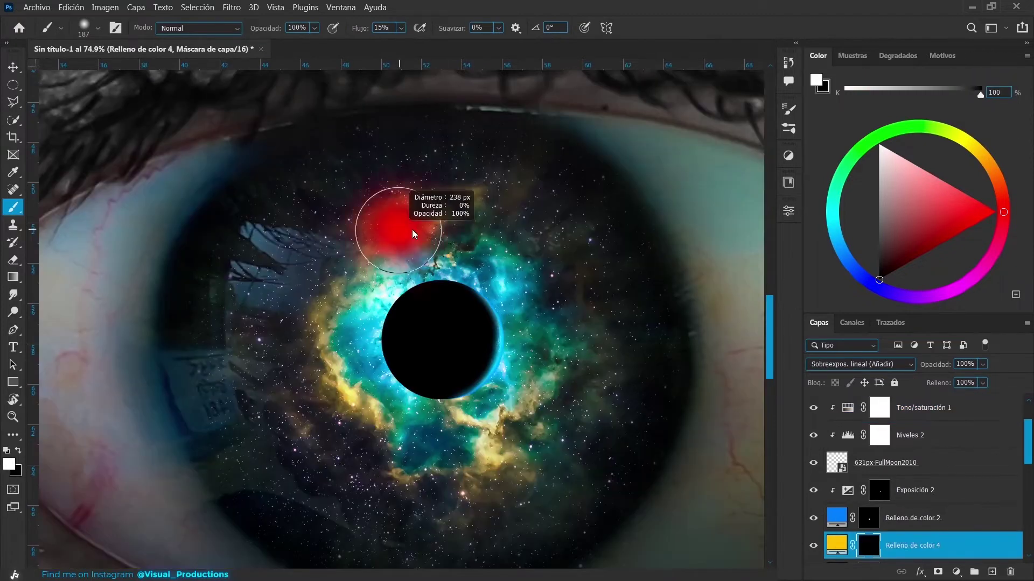
key(bracketright)
key(bracketright)
key(bracketright)
key(alt+bracketright)
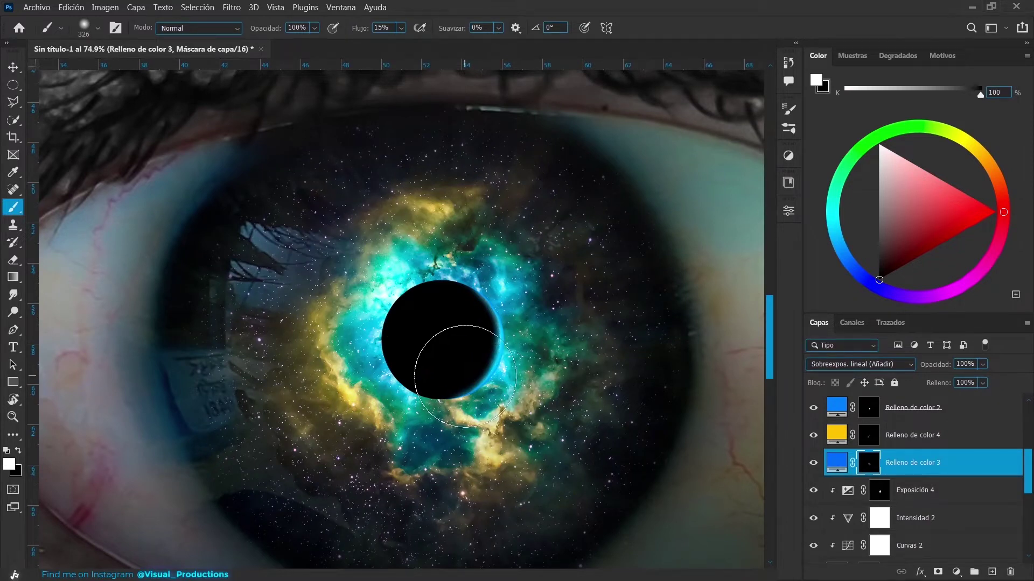
Turn the blue fill back on and select the Exposure layer for the iris centre.
click(813, 463)
scroll(814, 506, up, 3)
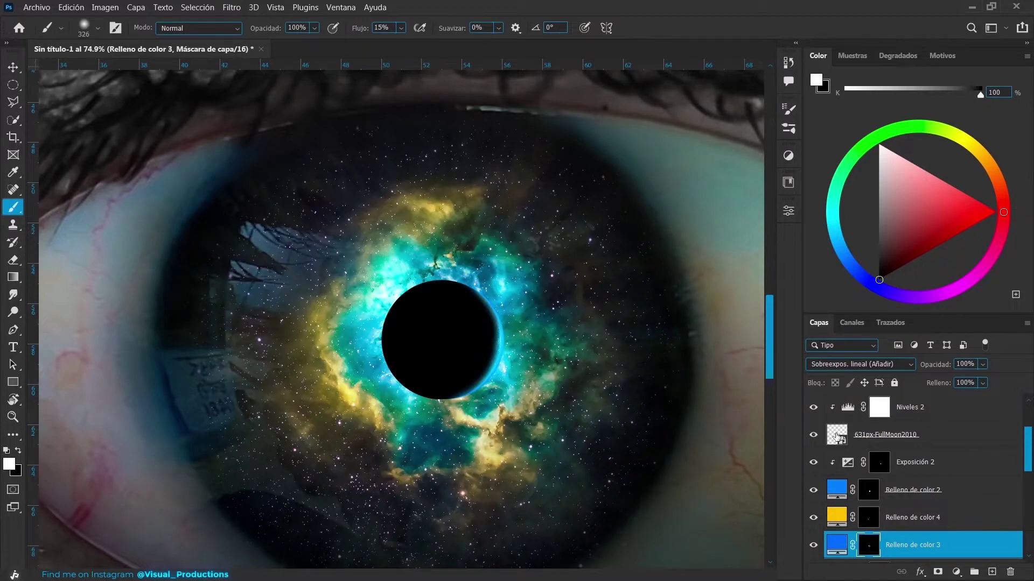
scroll(836, 436, down, 2)
click(915, 518)
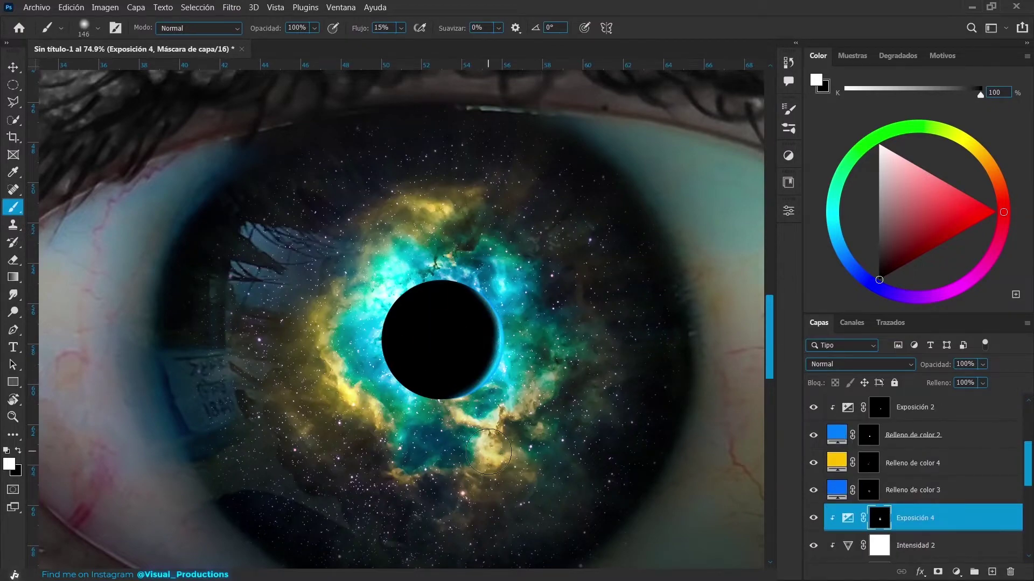
scroll(488, 451, down, 5)
scroll(538, 452, up, 3)
scroll(646, 455, up, 2)
scroll(715, 456, up, 1)
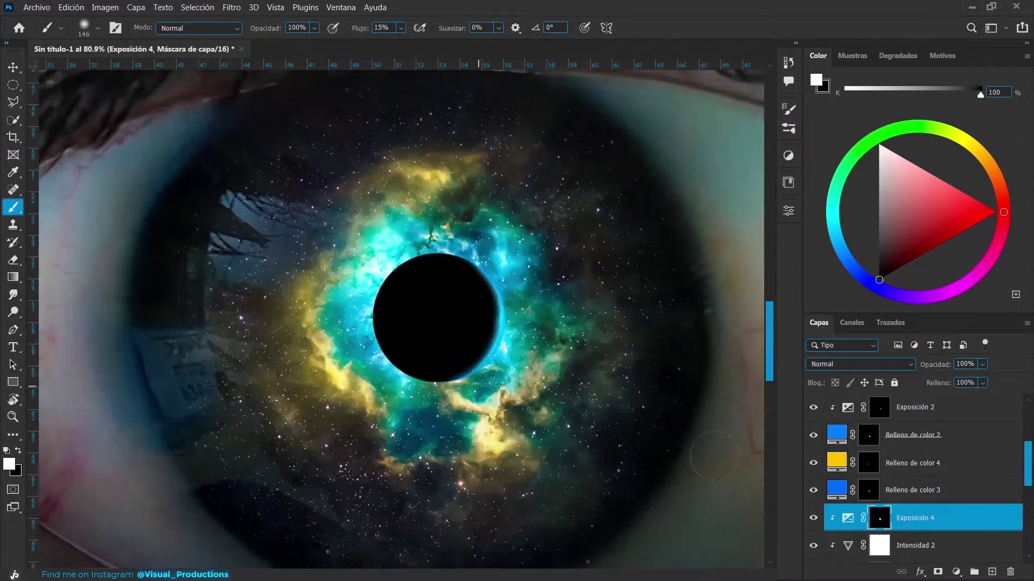
scroll(714, 456, down, 3)
scroll(714, 456, down, 2)
scroll(592, 431, up, 3)
Add a blue Solid Color fill and paint a blue tint along the pupil's upper-left edge.
scroll(592, 430, up, 2)
scroll(950, 422, up, 5)
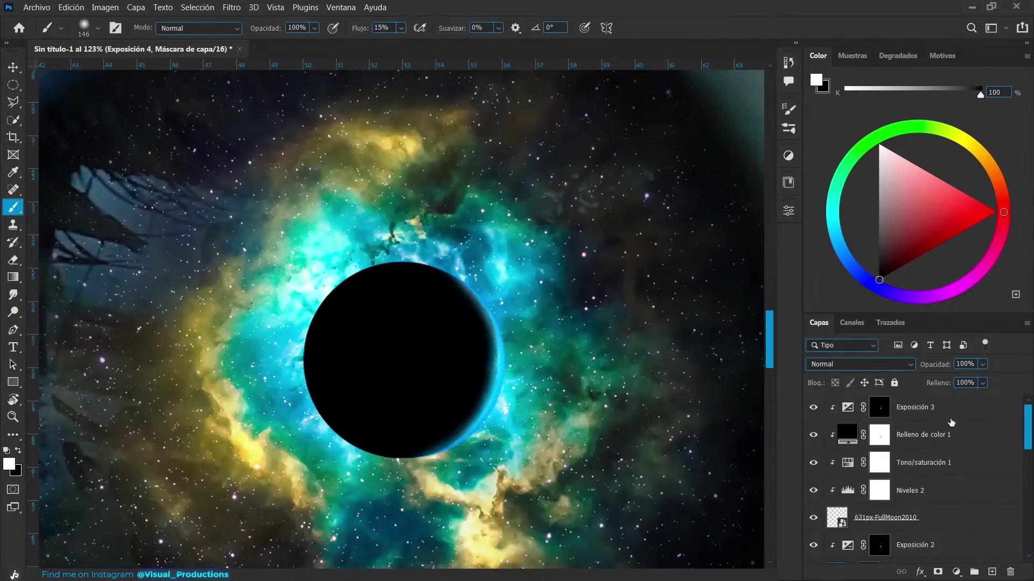
click(956, 571)
click(916, 335)
click(863, 241)
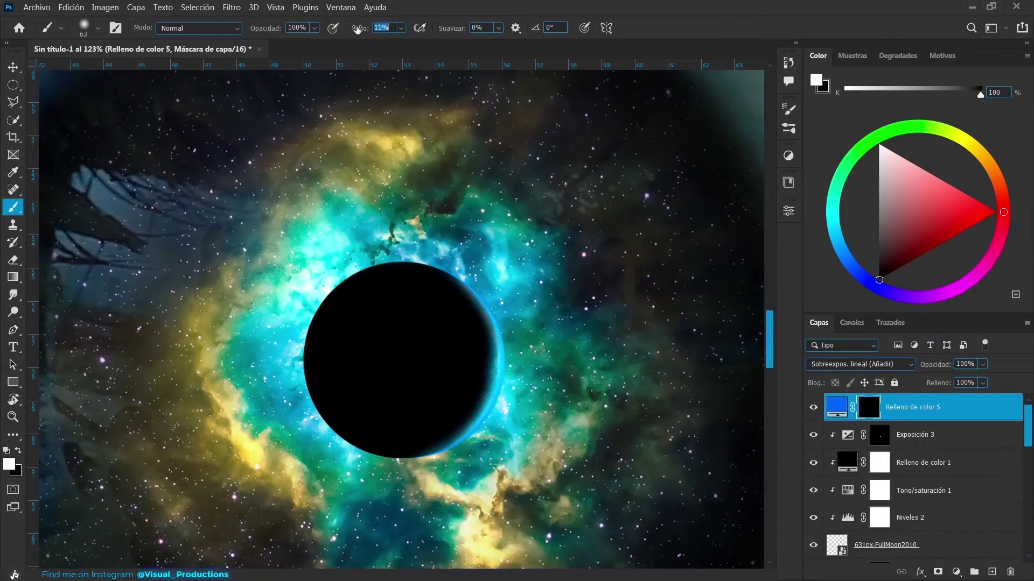
mouse_move(468, 270)
mouse_down()
mouse_move(312, 323)
mouse_move(351, 451)
mouse_up()
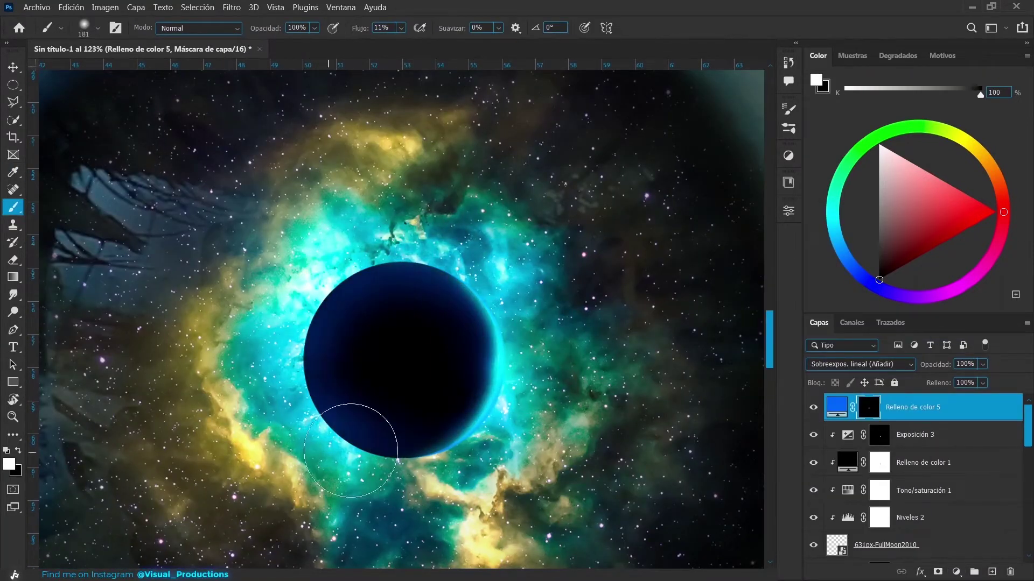
drag(253, 323, 231, 323)
Raise Exposure 4 to +1.89 to intensify the cyan light.
scroll(447, 463, down, 2)
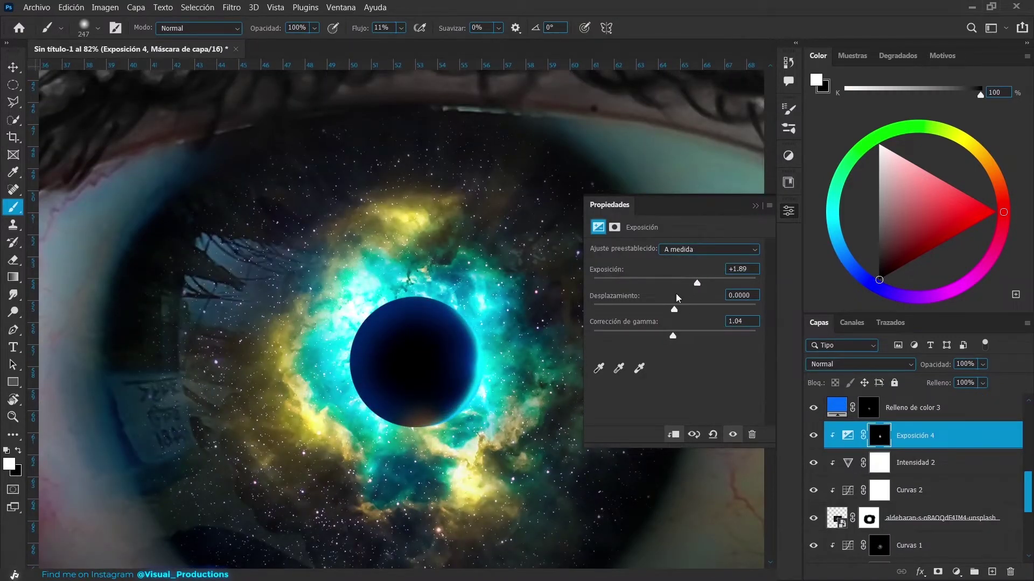
click(756, 209)
scroll(412, 410, down, 5)
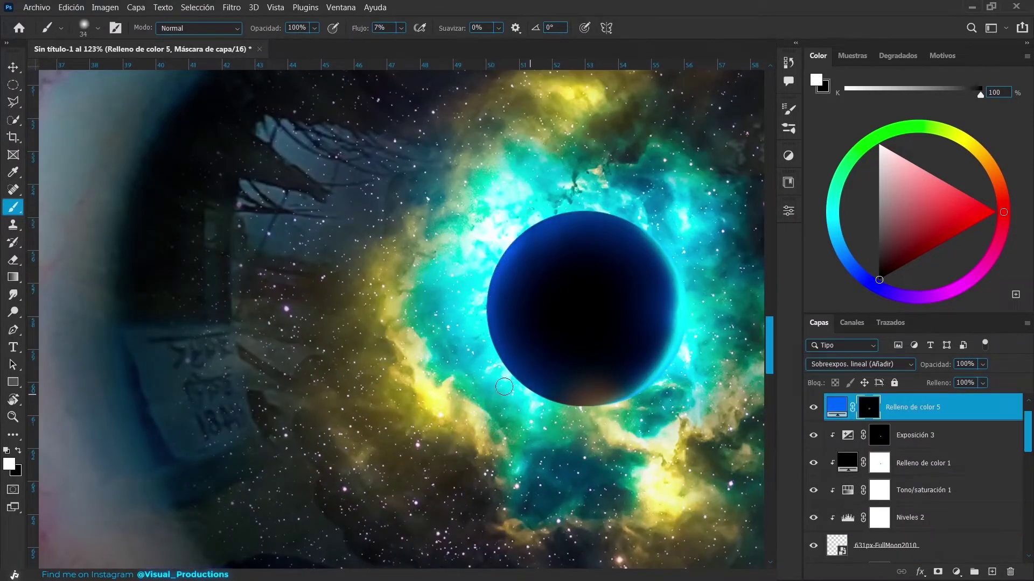
scroll(598, 212, down, 5)
scroll(518, 361, up, 5)
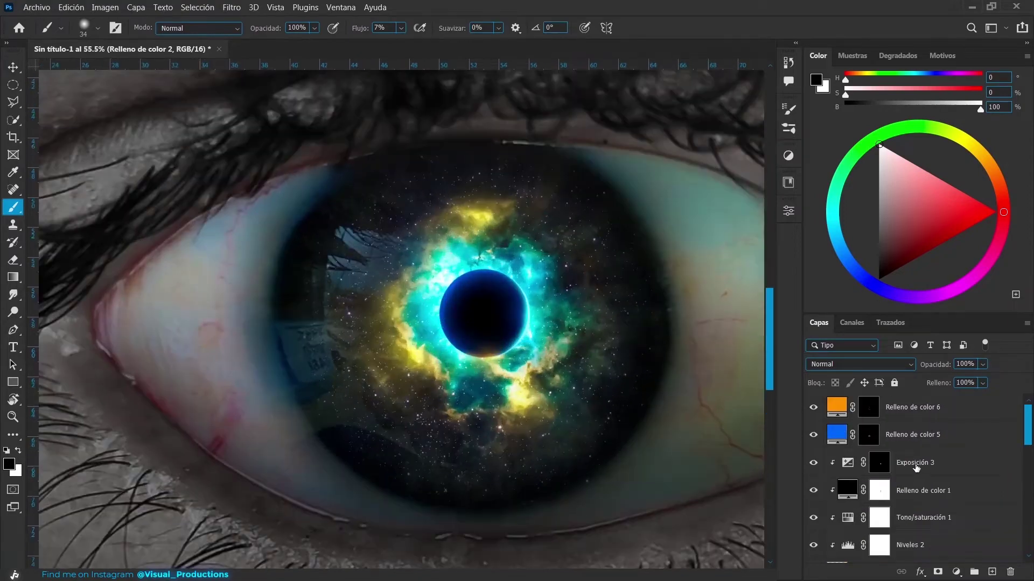
Place the red and blue fluid paint image over the iris and mask its edges.
click(153, 263)
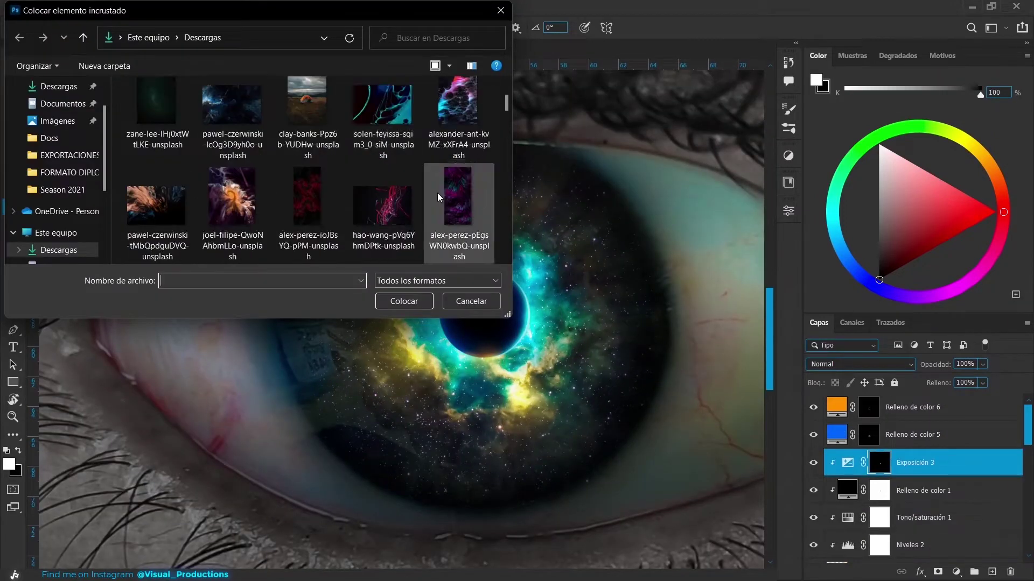
click(412, 307)
click(860, 364)
click(818, 353)
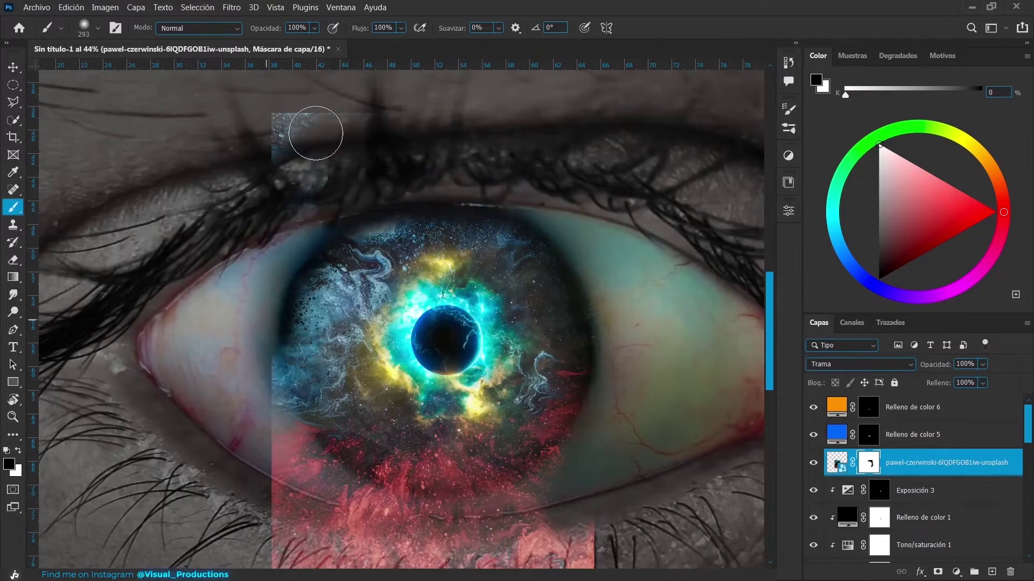
drag(315, 133, 300, 452)
scroll(216, 410, down, 2)
Add a clipped Curves S-curve and set the fluid layer to Lighten (Aclarar).
click(859, 364)
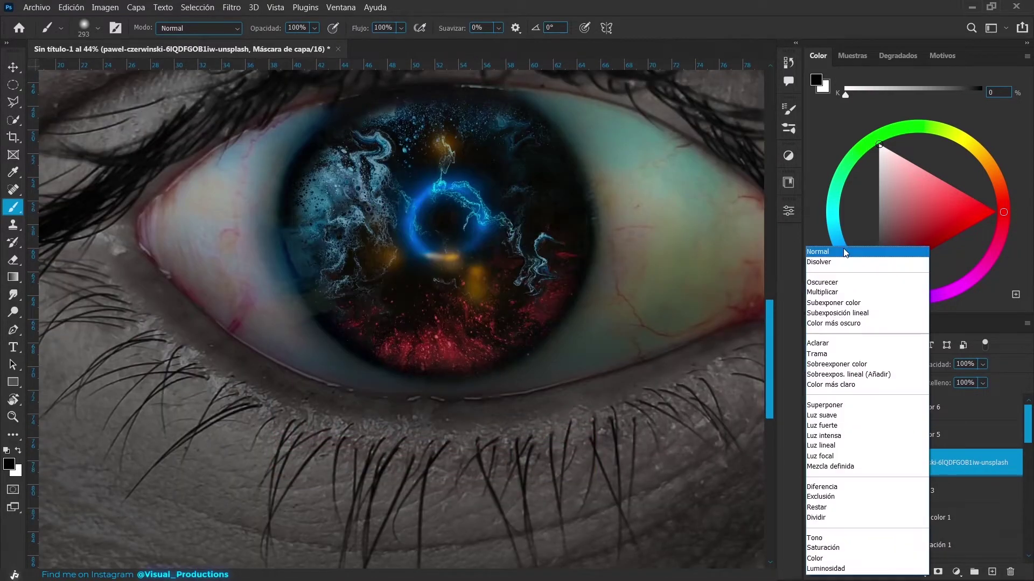
click(821, 251)
click(957, 572)
click(931, 404)
drag(687, 349, 705, 307)
click(860, 364)
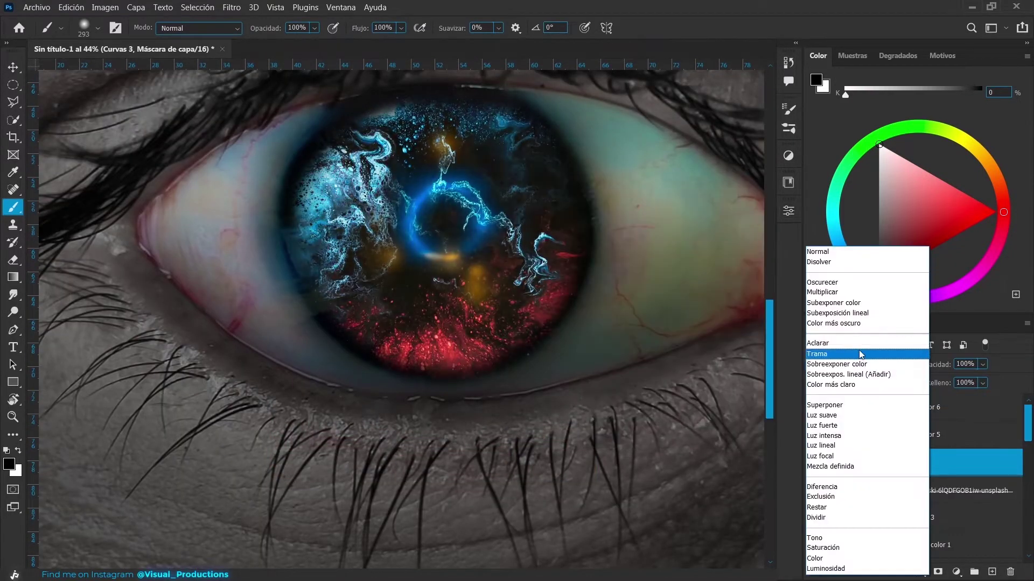
click(858, 347)
click(879, 493)
Colorize the fluid with Hue/Saturation at hue 39, saturation 47.
click(956, 571)
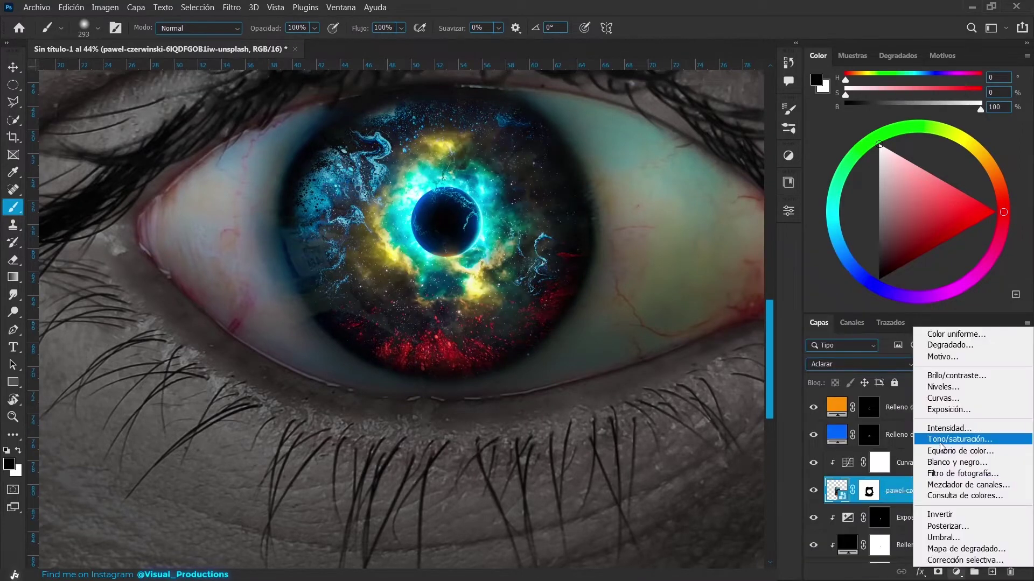
click(893, 431)
click(661, 372)
drag(593, 301, 611, 302)
mouse_move(710, 303)
mouse_down()
mouse_move(604, 303)
mouse_move(709, 301)
mouse_up()
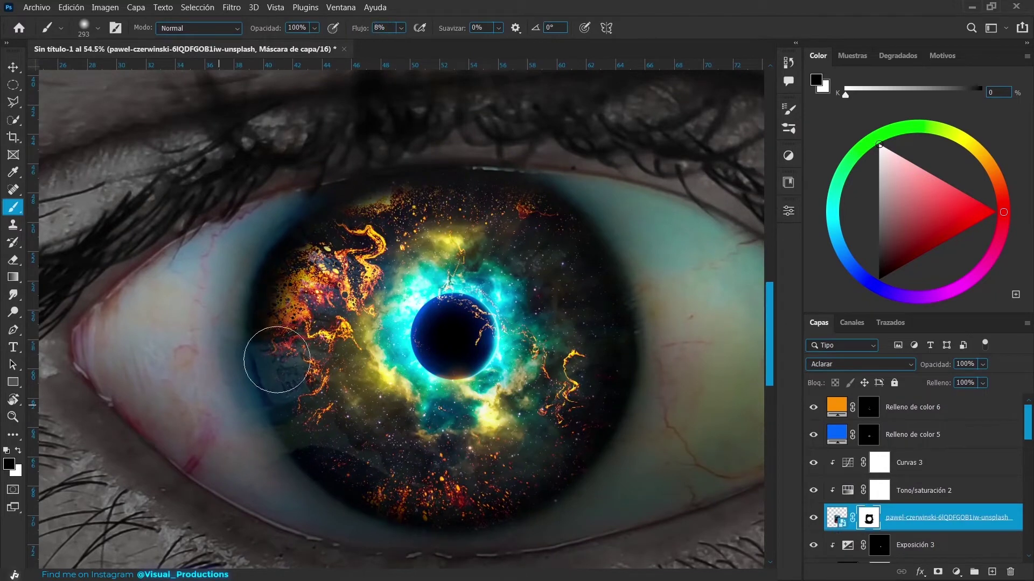
Paint white with a small soft brush on the Relleno de color 6 and exposure masks.
key(x)
key(bracketleft)
key(bracketleft)
key(bracketleft)
drag(347, 207, 390, 196)
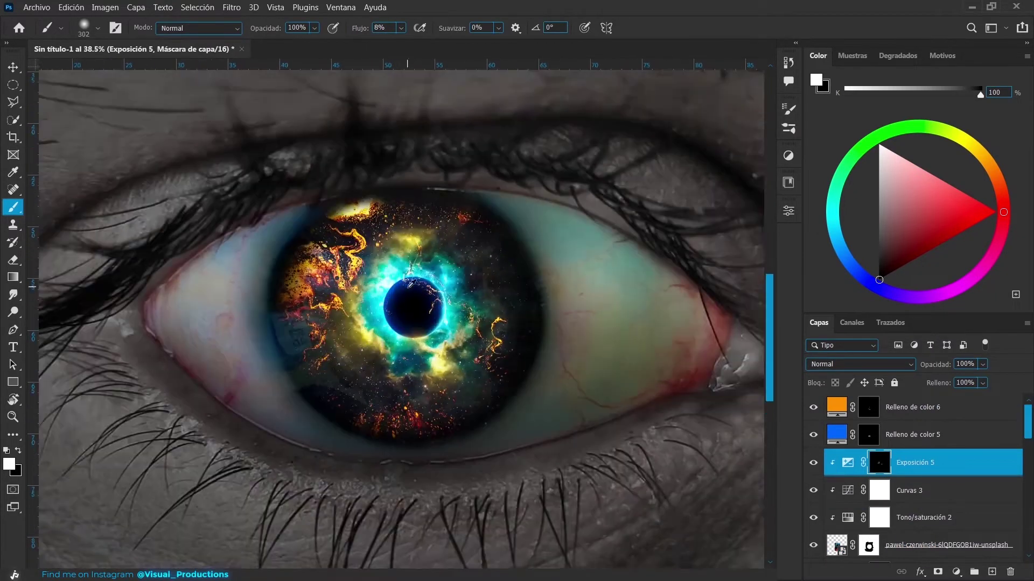
click(869, 409)
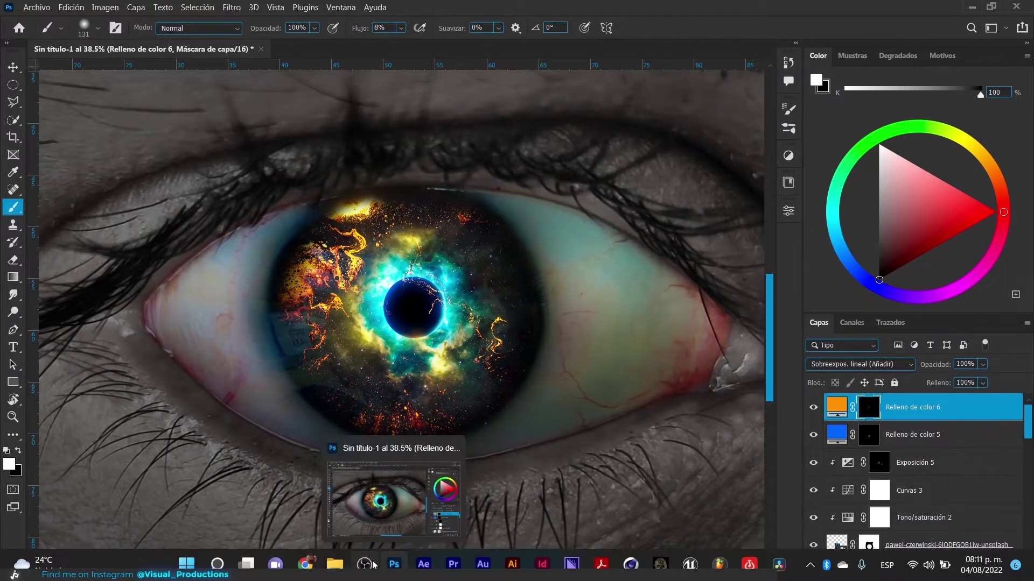
scroll(856, 485, down, 3)
scroll(861, 480, down, 3)
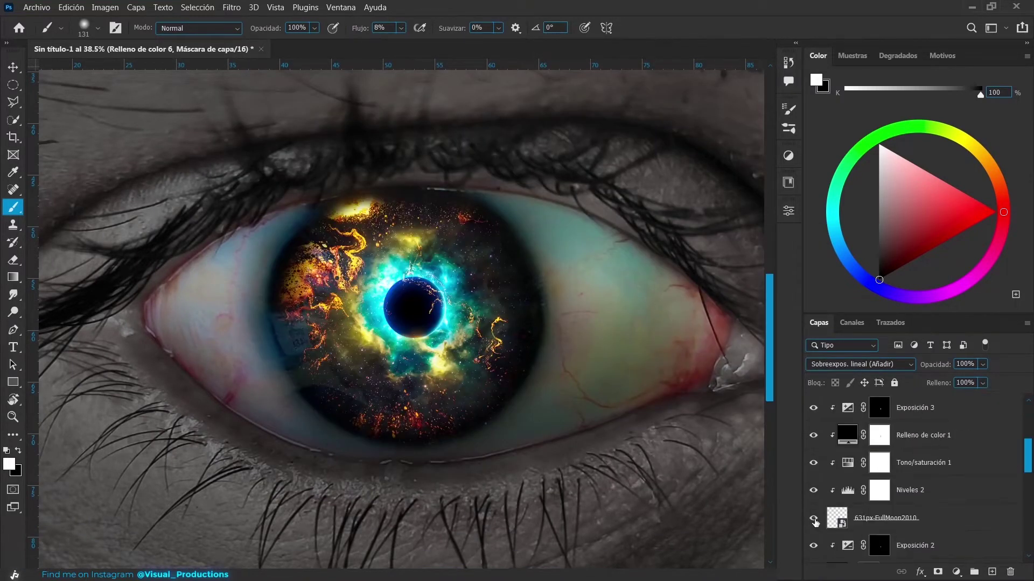
double_click(877, 464)
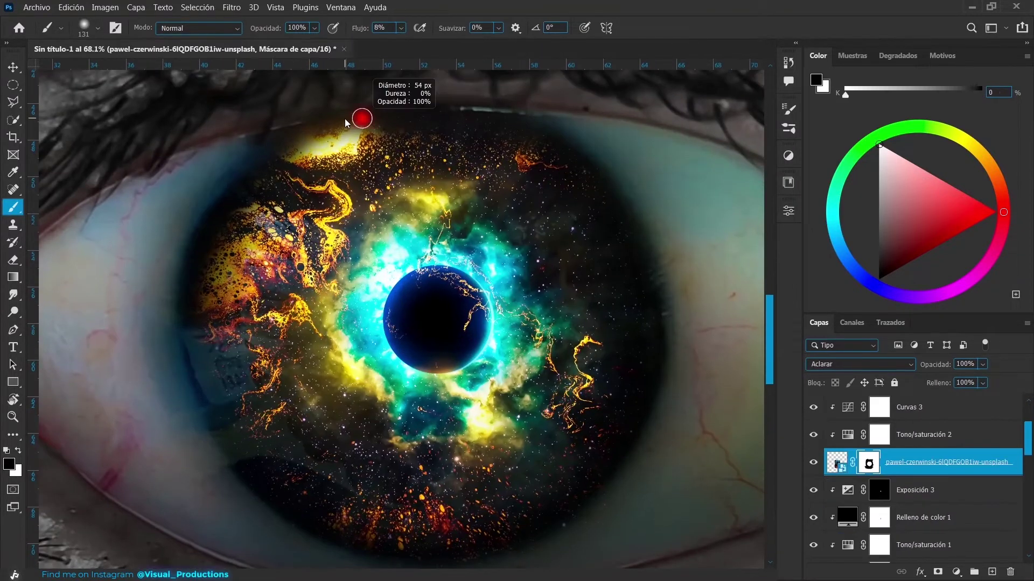
drag(345, 121, 363, 102)
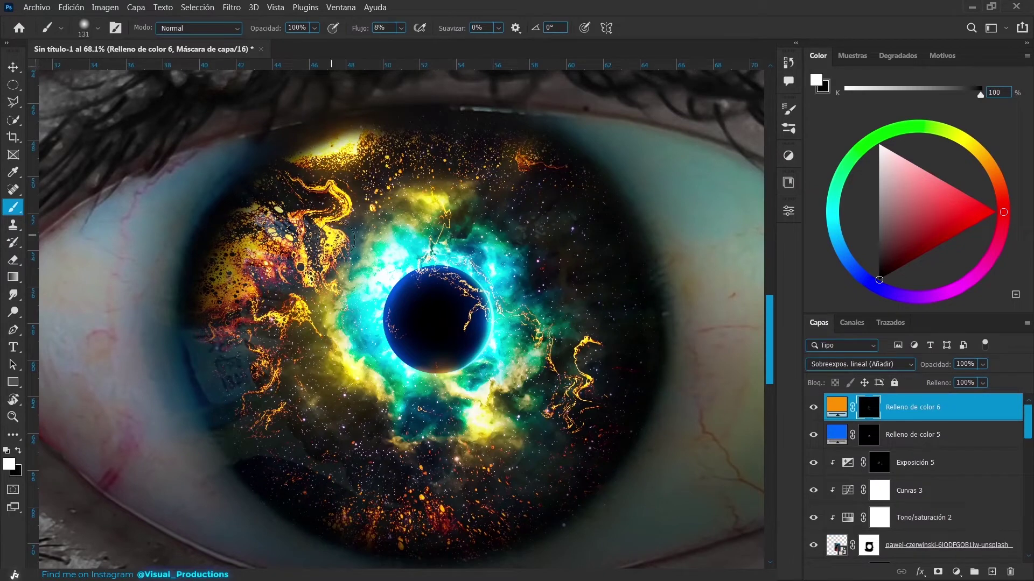
drag(588, 372, 570, 371)
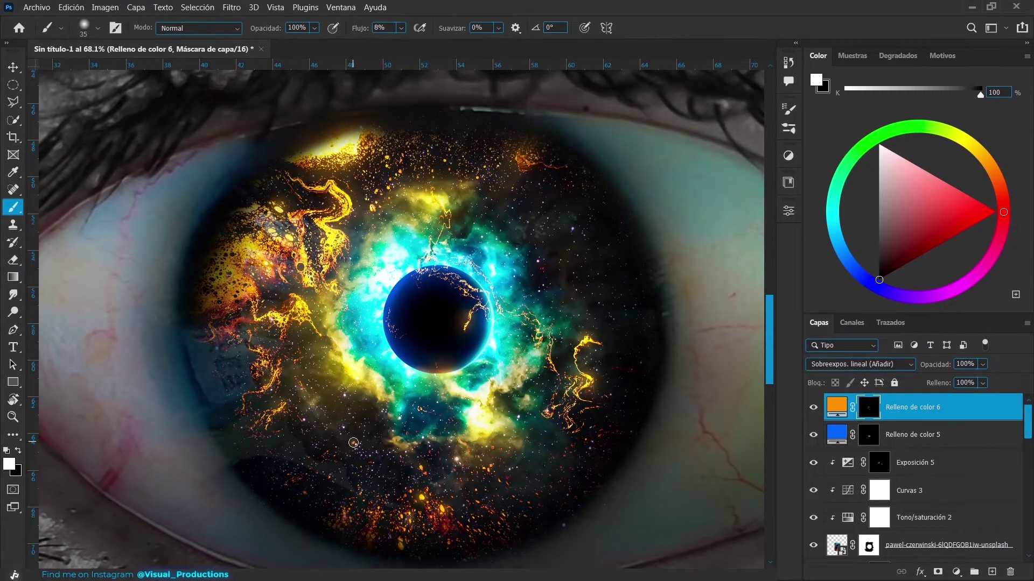
scroll(371, 348, down, 2)
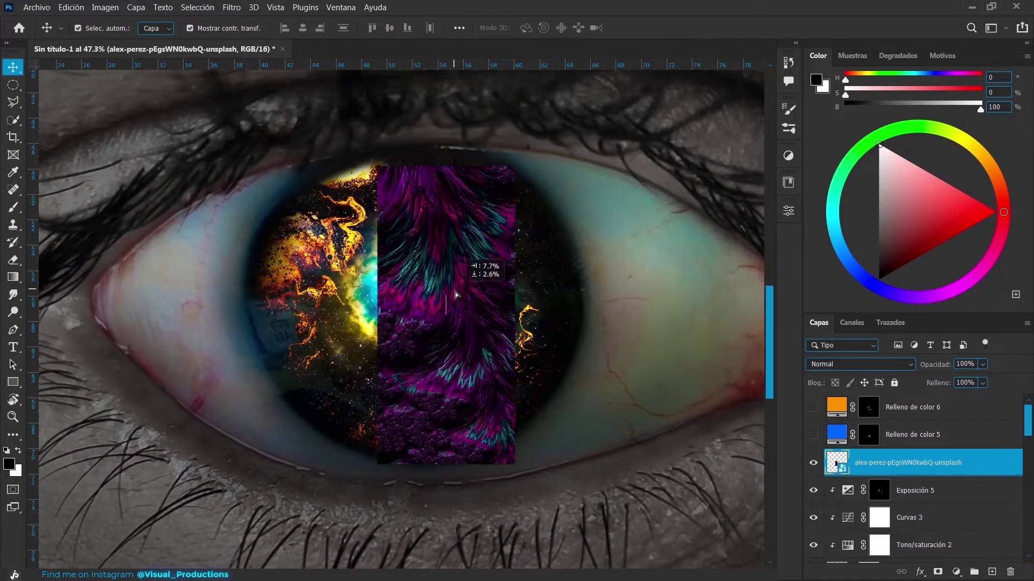
Position the fur texture over the iris, then duplicate and rotate it twice.
drag(455, 292, 489, 434)
key(ctrl+j)
key(ctrl+t)
key(Return)
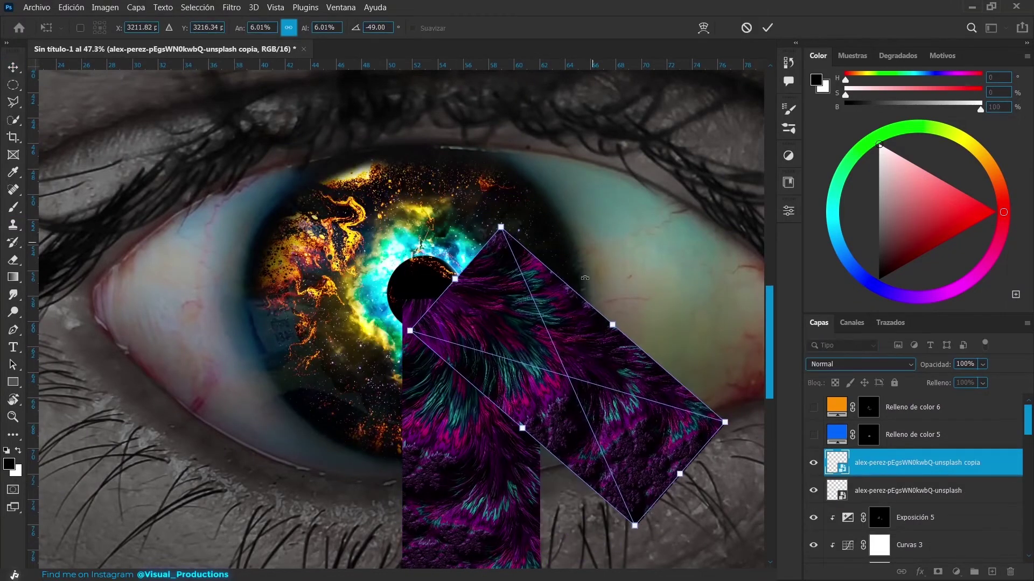
key(ctrl+j)
mouse_move(538, 226)
mouse_down()
mouse_move(570, 256)
mouse_move(569, 235)
mouse_up()
Add masks to the three fur layers and group them with Ctrl+G.
click(915, 517)
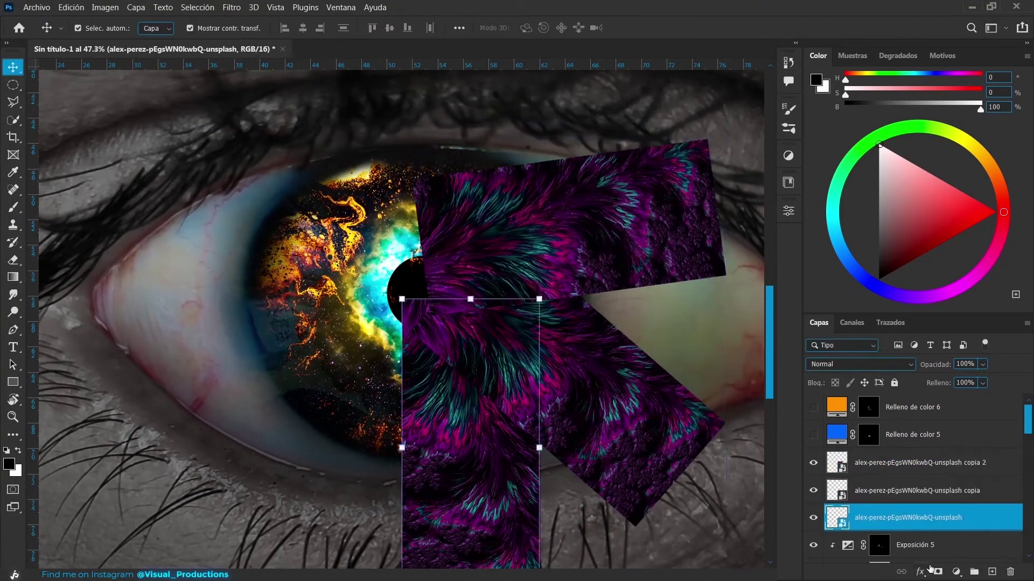
shift+click(948, 462)
click(938, 572)
key(b)
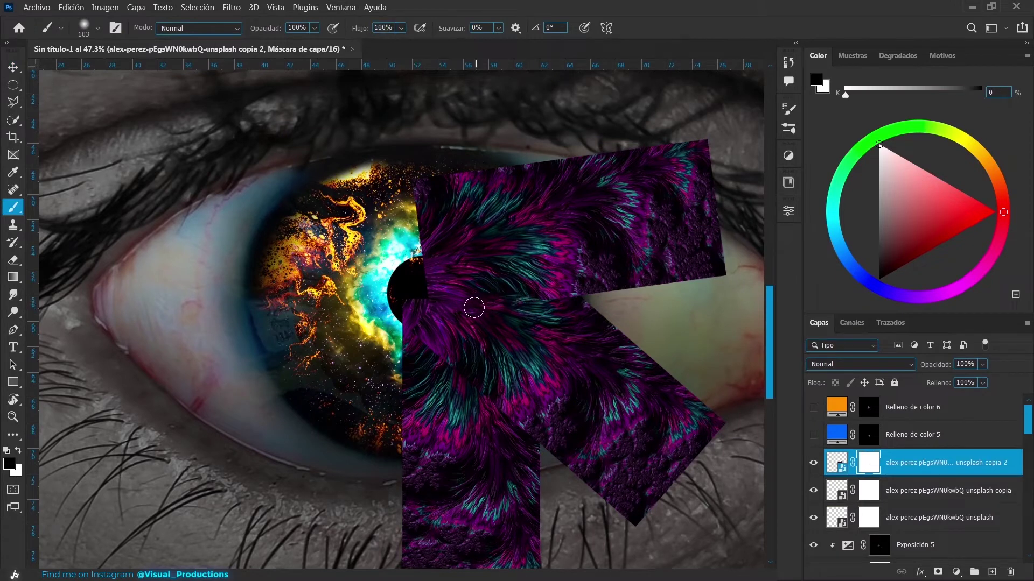
key(alt+bracketleft)
key(ctrl+g)
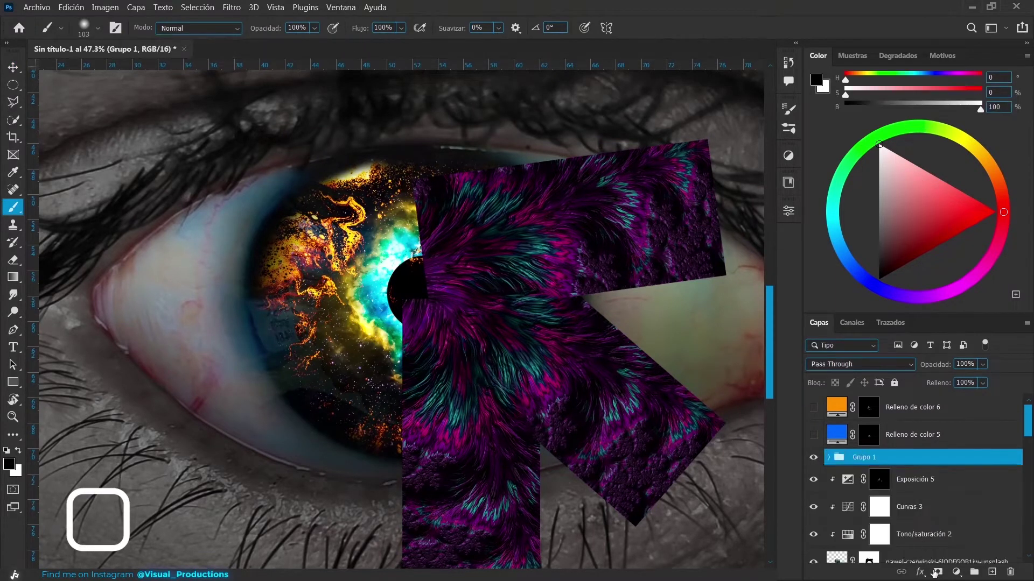
Give the fur group a mask and paint out purple outside the iris and over the pupil.
click(937, 572)
mouse_move(422, 289)
mouse_down()
mouse_move(416, 173)
mouse_move(707, 276)
mouse_move(609, 346)
mouse_move(415, 295)
mouse_move(535, 467)
mouse_move(646, 463)
mouse_up()
scroll(408, 444, down, 2)
scroll(408, 445, up, 3)
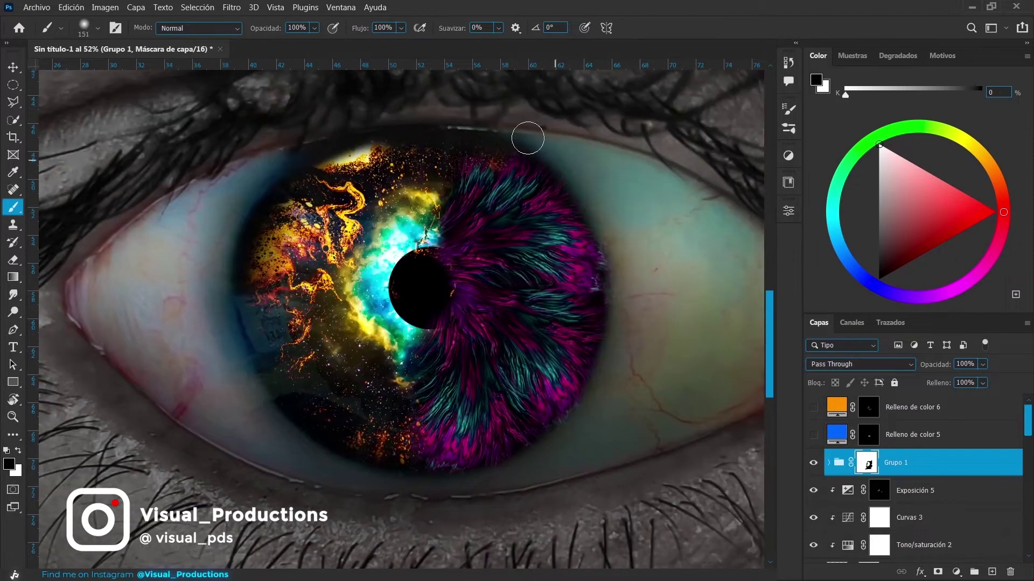
click(429, 289)
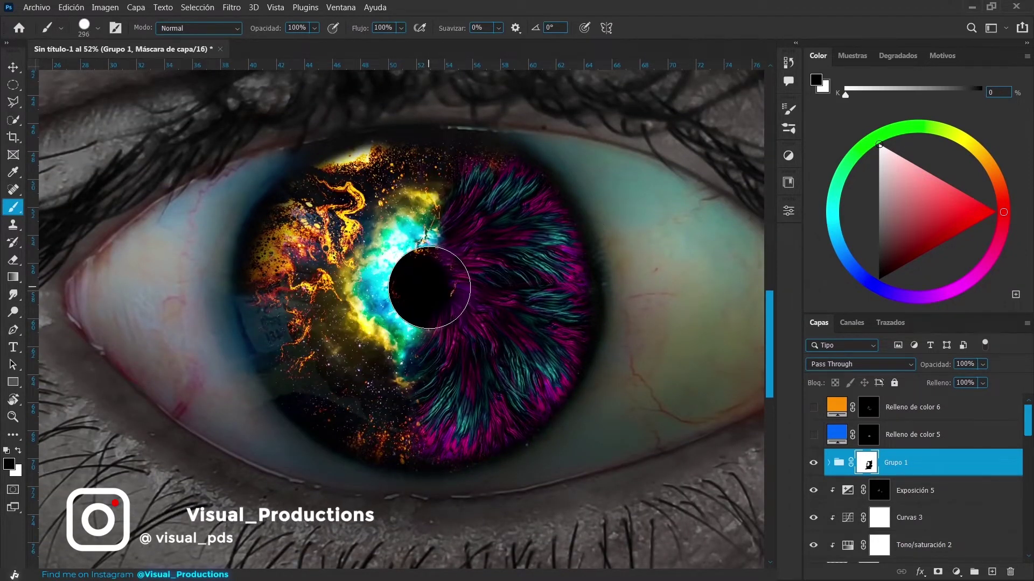
scroll(377, 323, down, 2)
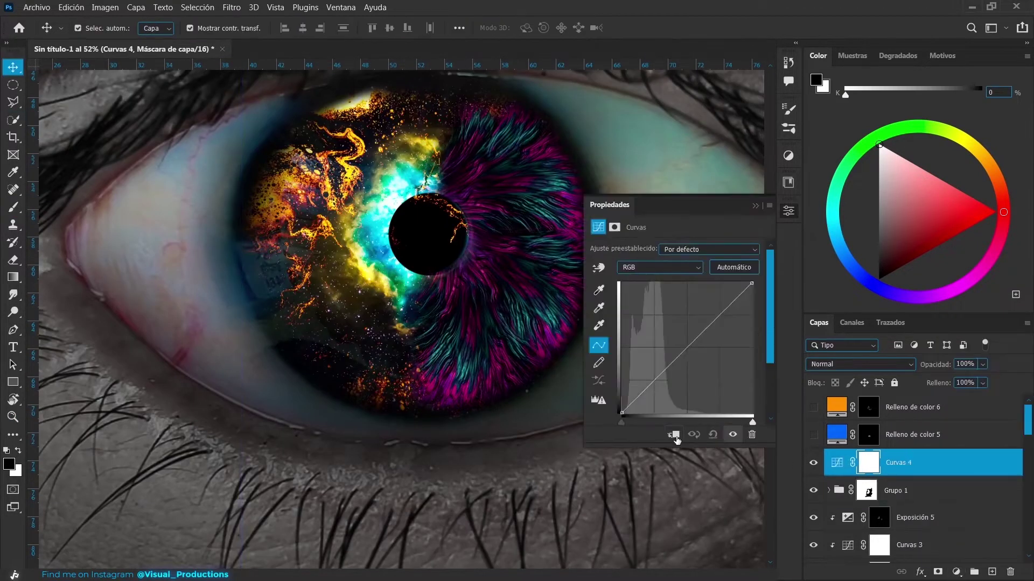
Add a Curves S-curve and set Grupo 1 to Lighten (Aclarar).
drag(685, 349, 712, 313)
click(755, 206)
click(905, 491)
click(860, 363)
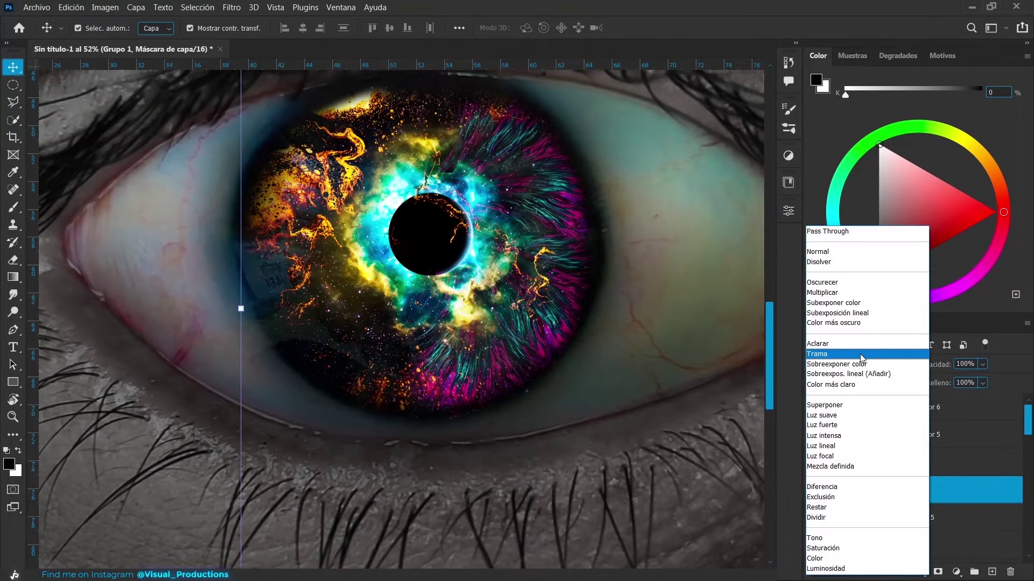
click(950, 471)
click(956, 572)
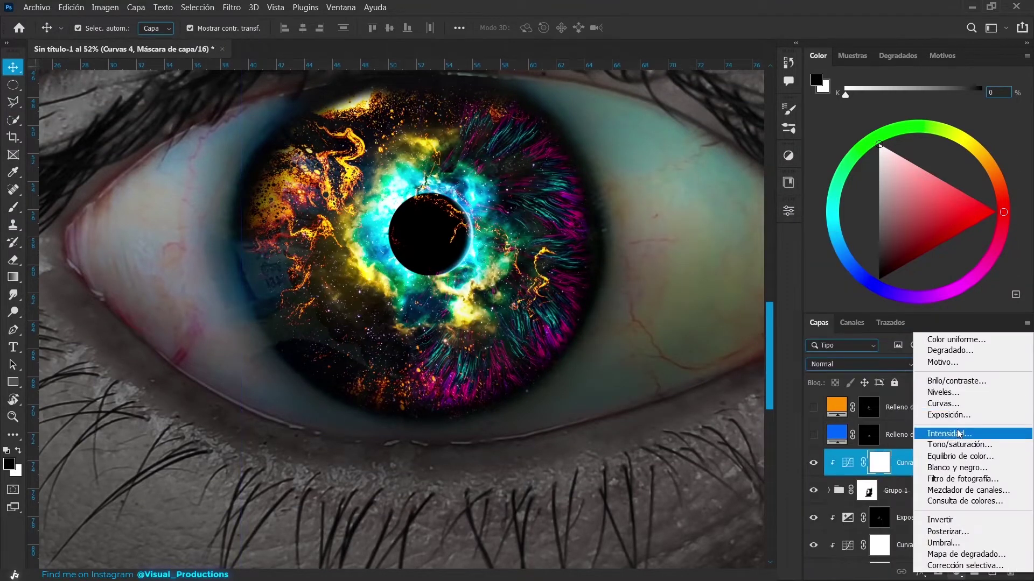
key(Escape)
click(905, 490)
key(b)
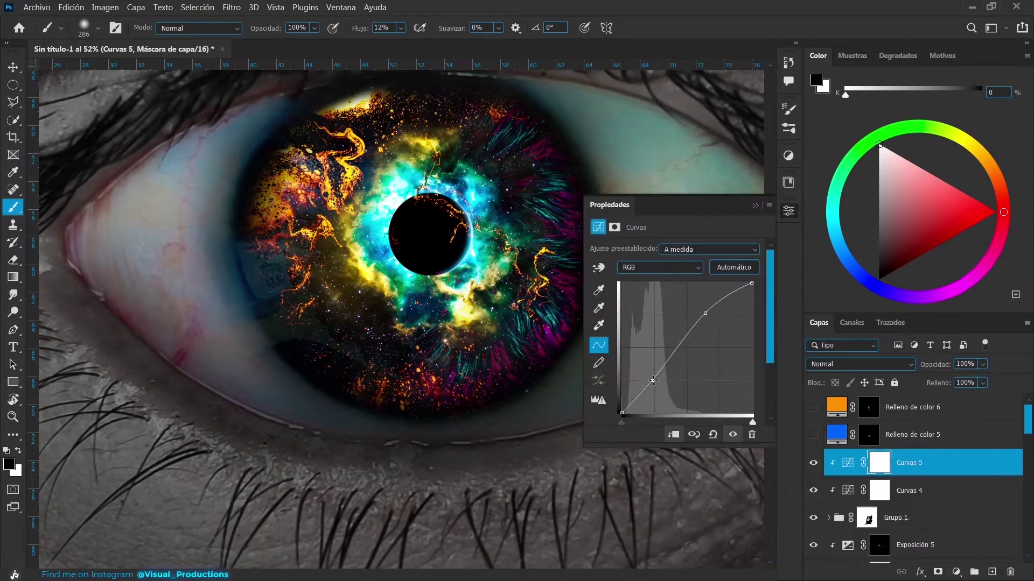
Add a clipped Exposure with inverted mask for highlights, then a Levels adjustment.
click(956, 572)
click(883, 406)
key(ctrl+i)
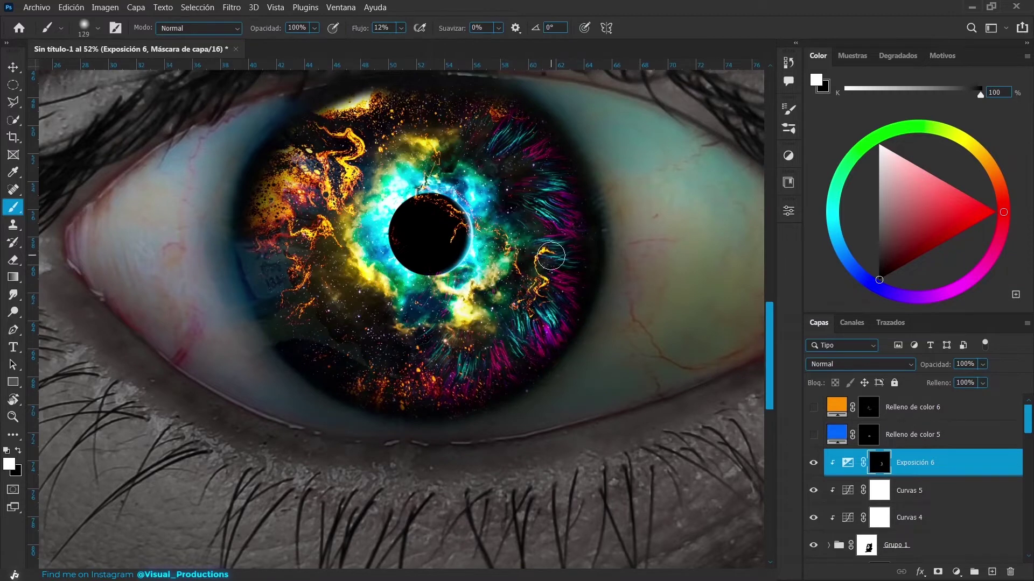
click(956, 572)
click(951, 422)
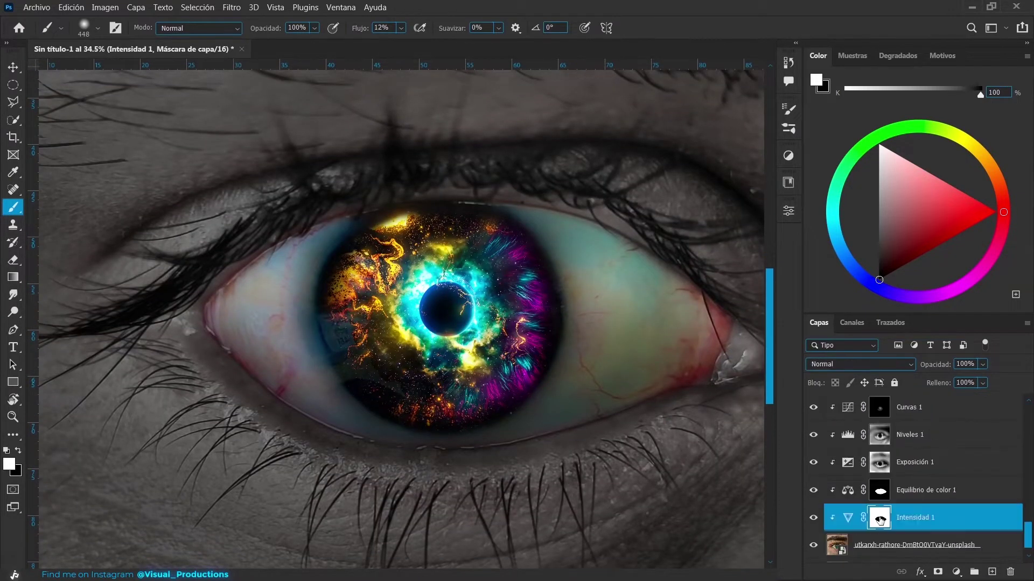
Remove the cyan tint from the eye whites and add a Brightness/Contrast adjustment.
drag(673, 270, 259, 353)
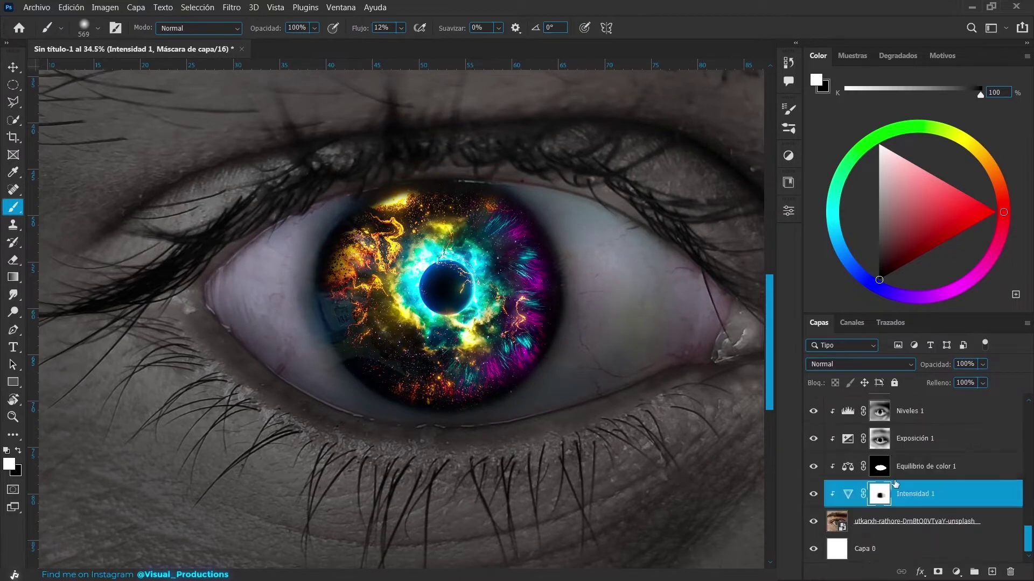
click(956, 572)
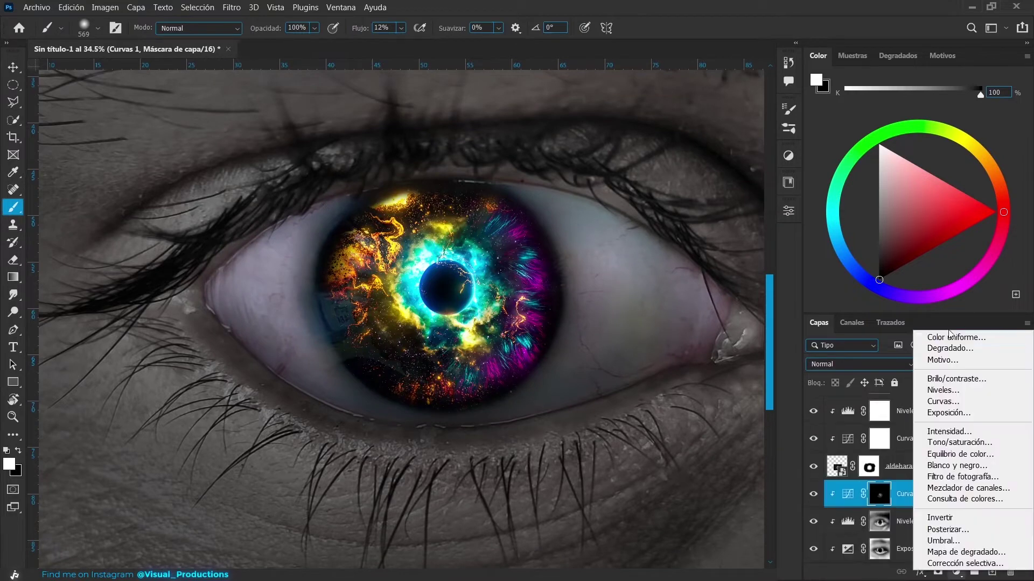
click(956, 378)
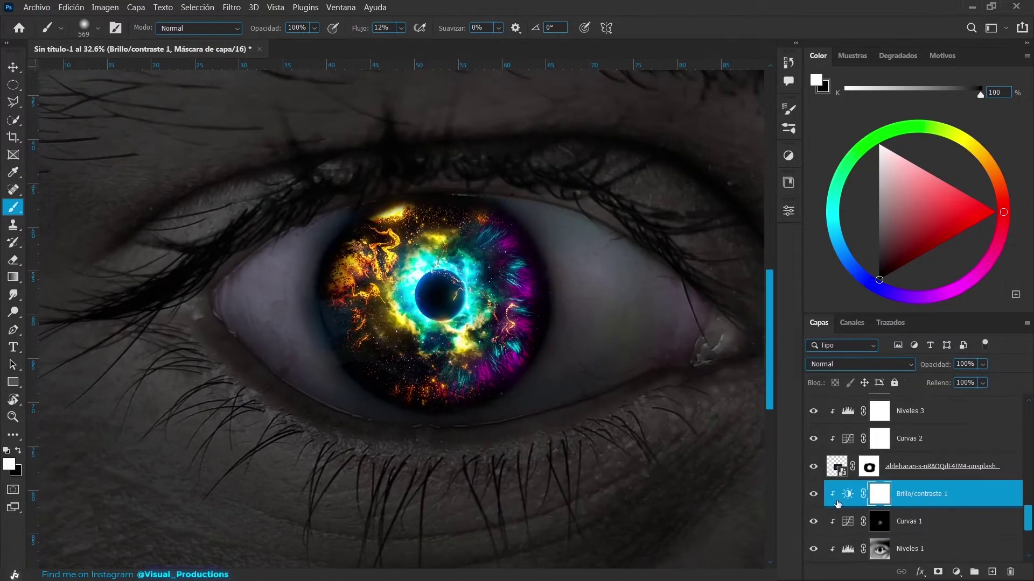
Set Color Balance to Magenta -13 with an inverted mask, then colorize with Hue/Saturation.
drag(654, 303, 648, 302)
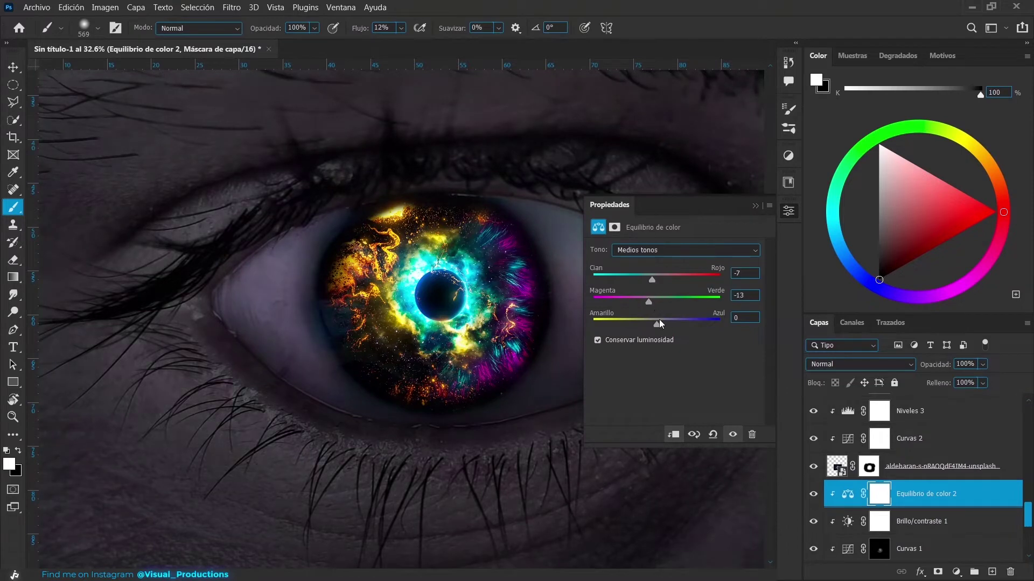
key(ctrl+i)
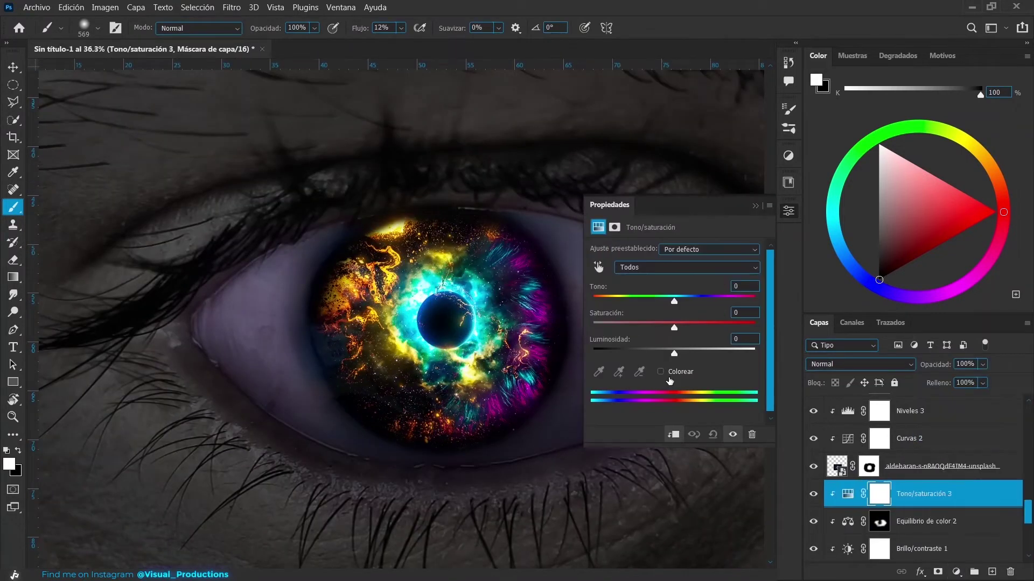
click(676, 326)
click(693, 349)
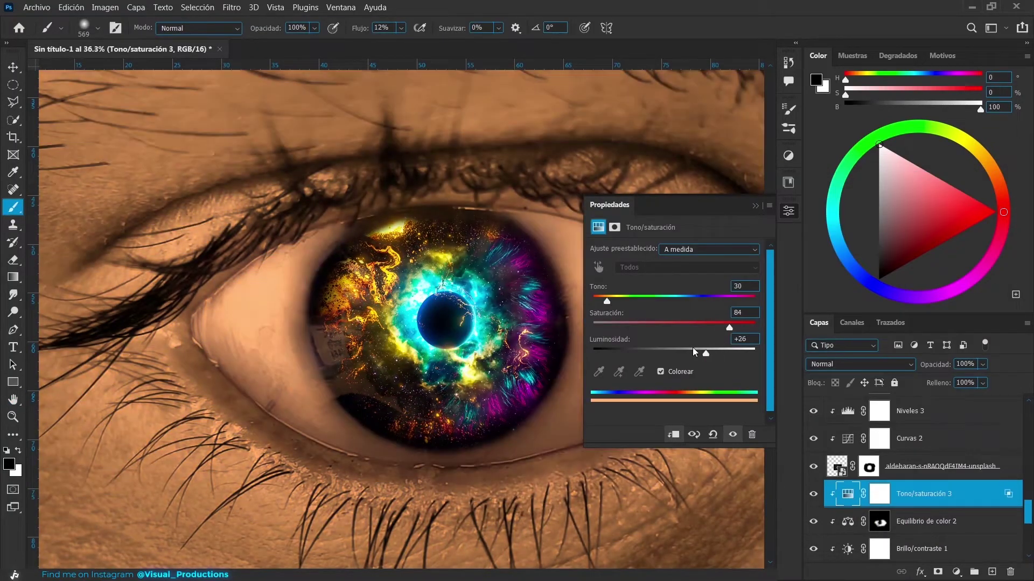
Brighten the first orange colorize tint, invert its mask and paint it along the upper eyelid crease.
drag(692, 350, 694, 353)
click(755, 205)
key(ctrl+i)
key(x)
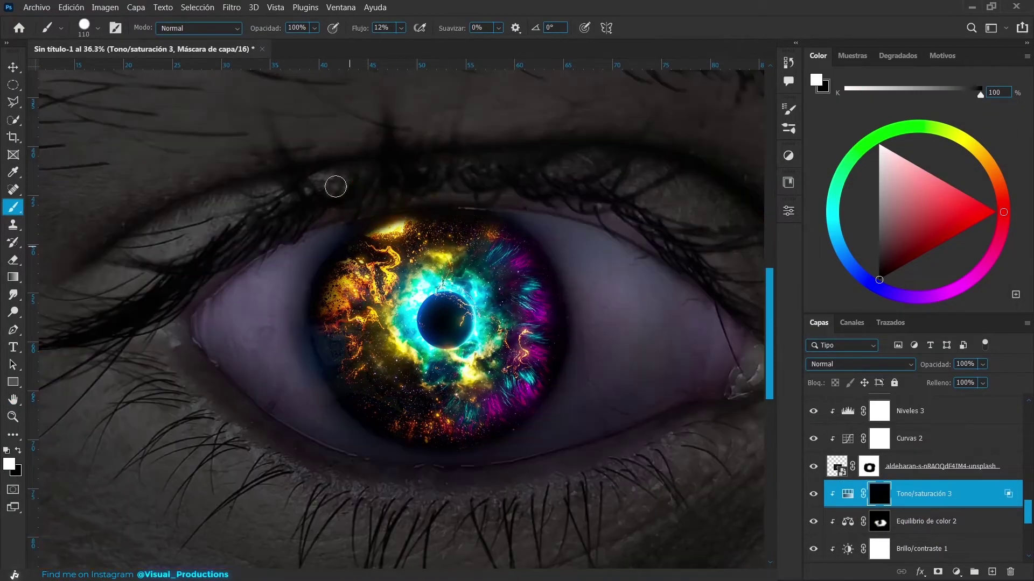
drag(437, 191, 247, 230)
key(x)
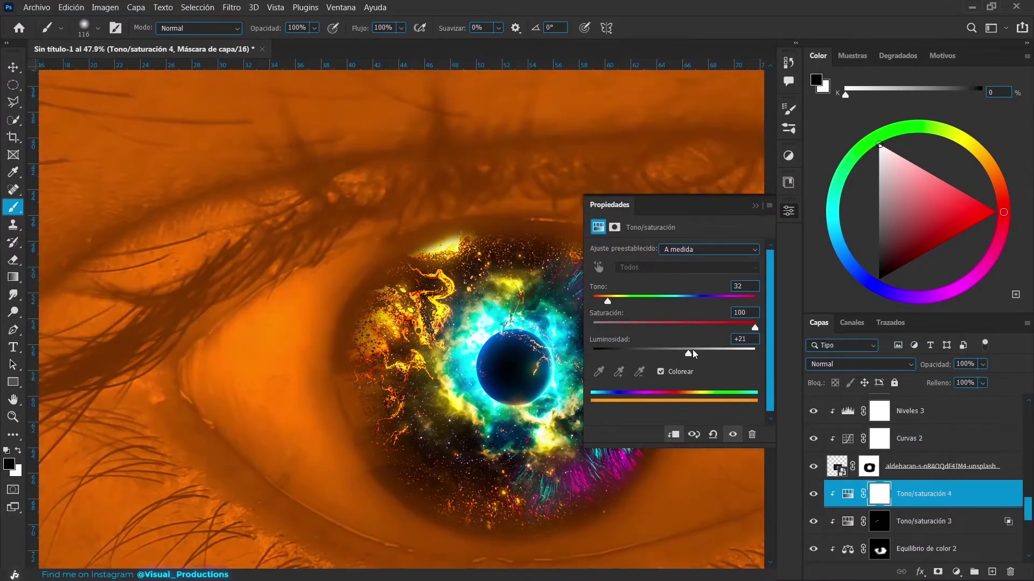
Brighten a second orange tint, hide it with an inverted mask and paint it along the upper eyelid.
drag(689, 354, 700, 353)
click(755, 205)
key(ctrl+i)
key(x)
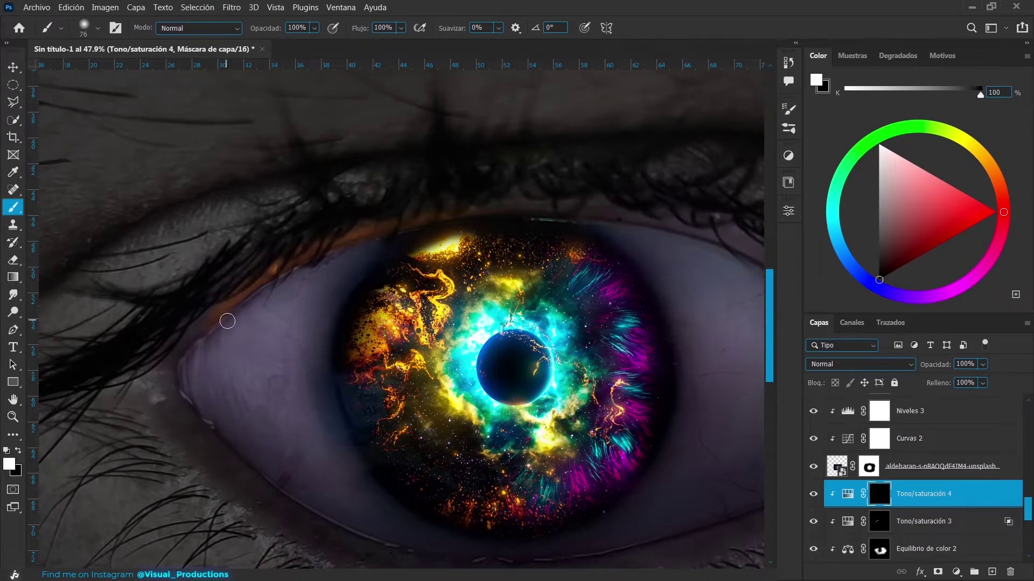
drag(231, 319, 450, 229)
key(x)
Soften the orange eyelid line with a larger brush and add a thin orange strand along a lash.
scroll(352, 273, up, 2)
key(bracketright)
key(bracketright)
key(bracketright)
mouse_move(503, 208)
mouse_down()
mouse_move(374, 240)
mouse_move(183, 315)
mouse_up()
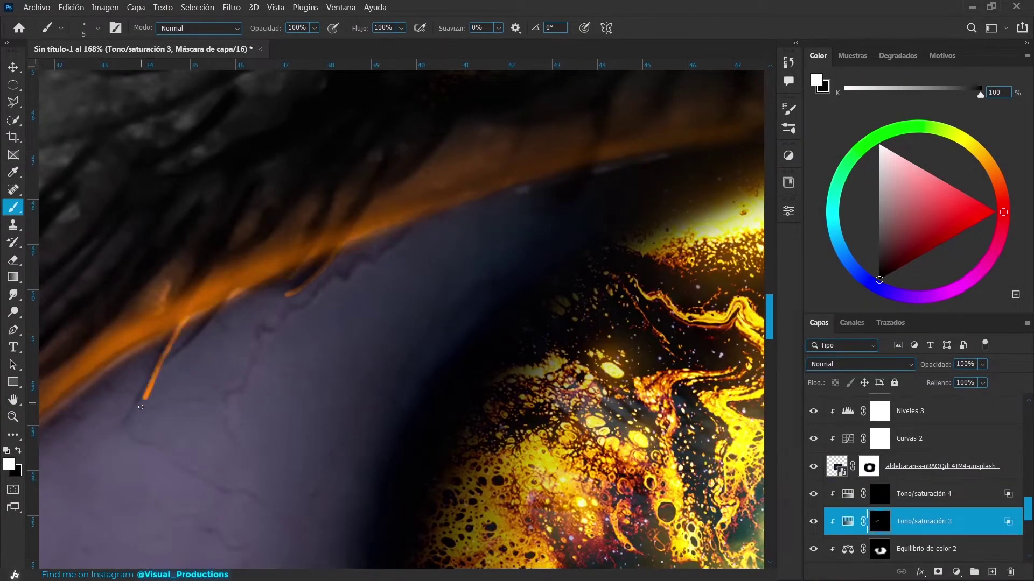
shift+click(136, 398)
key(x)
key(bracketright)
key(bracketright)
key(bracketright)
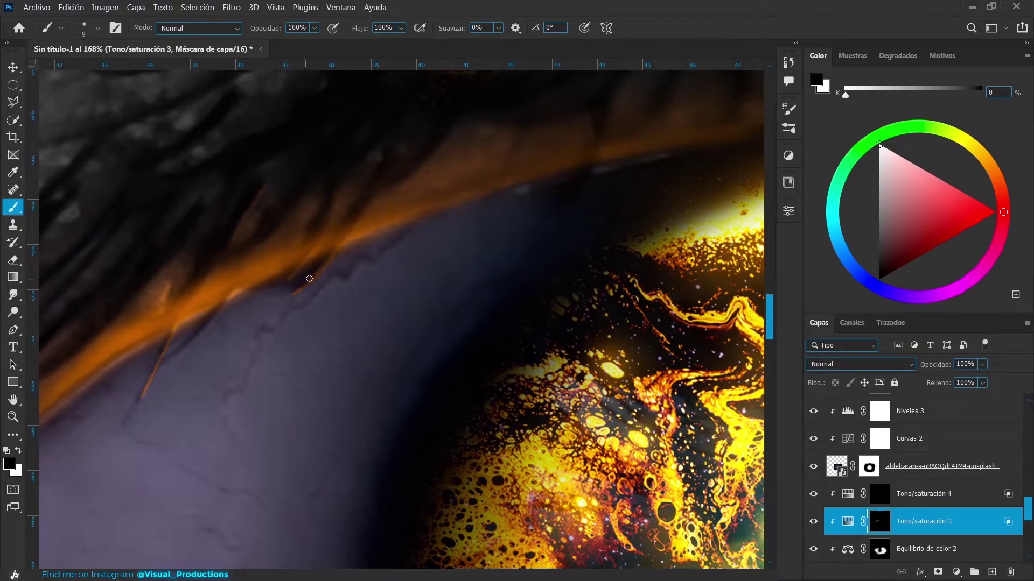
scroll(609, 184, up, 3)
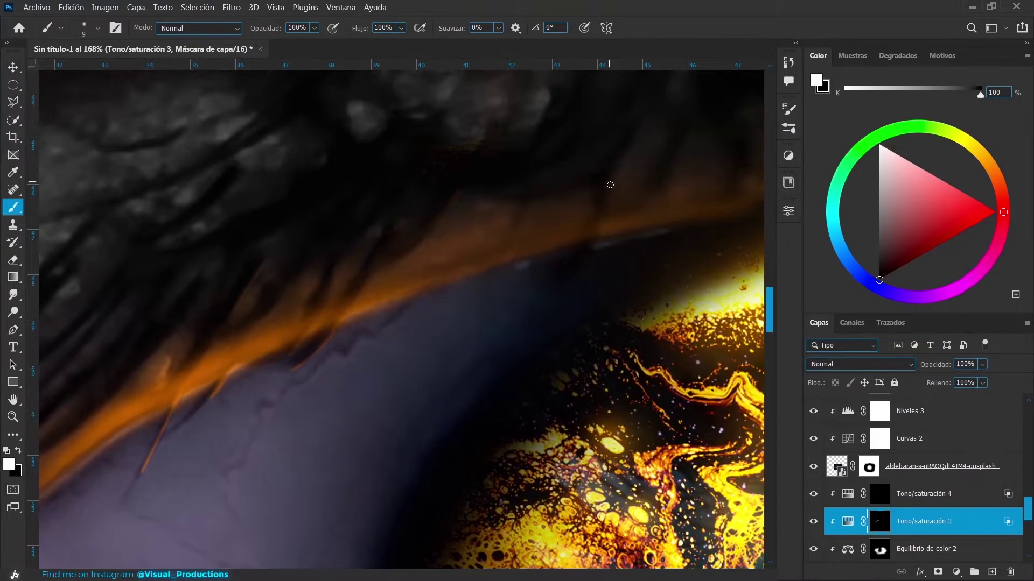
scroll(657, 185, down, 2)
scroll(384, 272, down, 2)
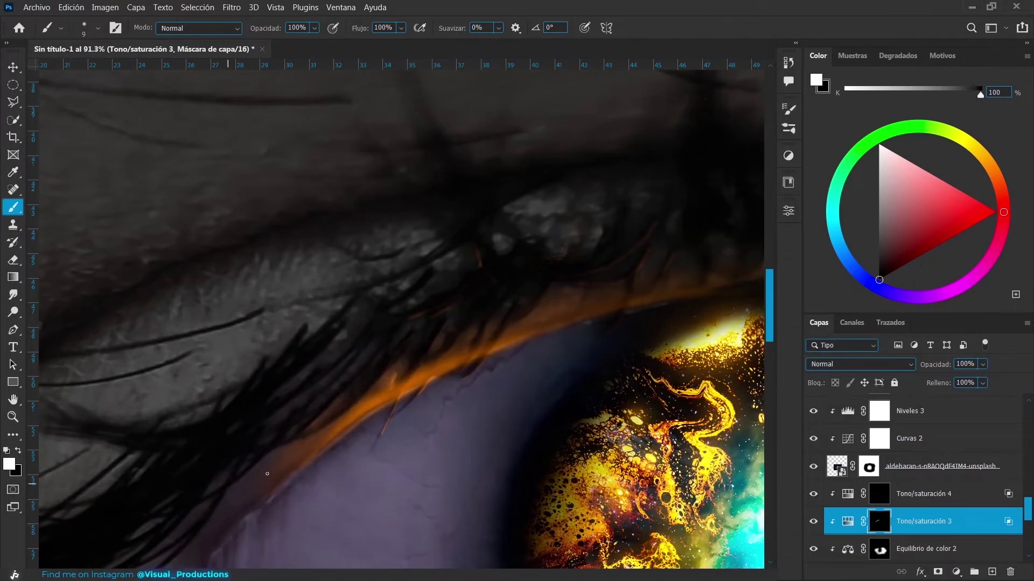
scroll(267, 474, down, 3)
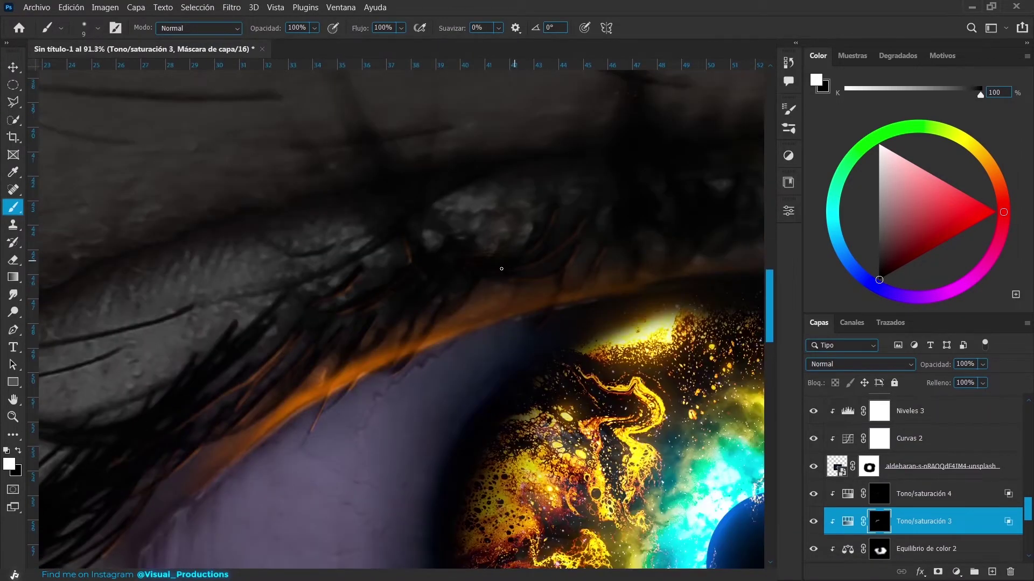
scroll(414, 270, down, 5)
scroll(414, 270, up, 4)
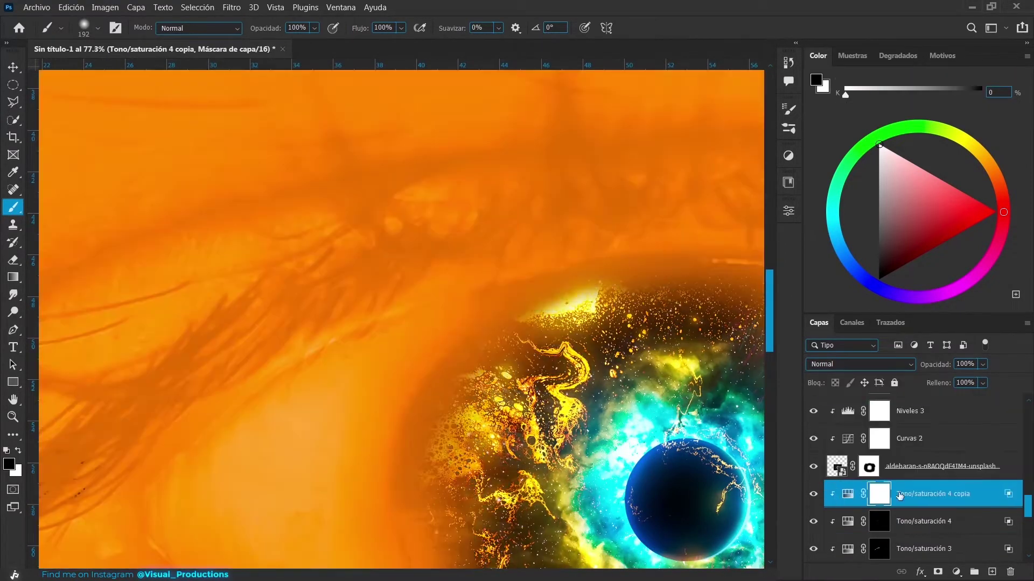
Enter 25 in the adjustment layer's blending options.
double_click(1002, 498)
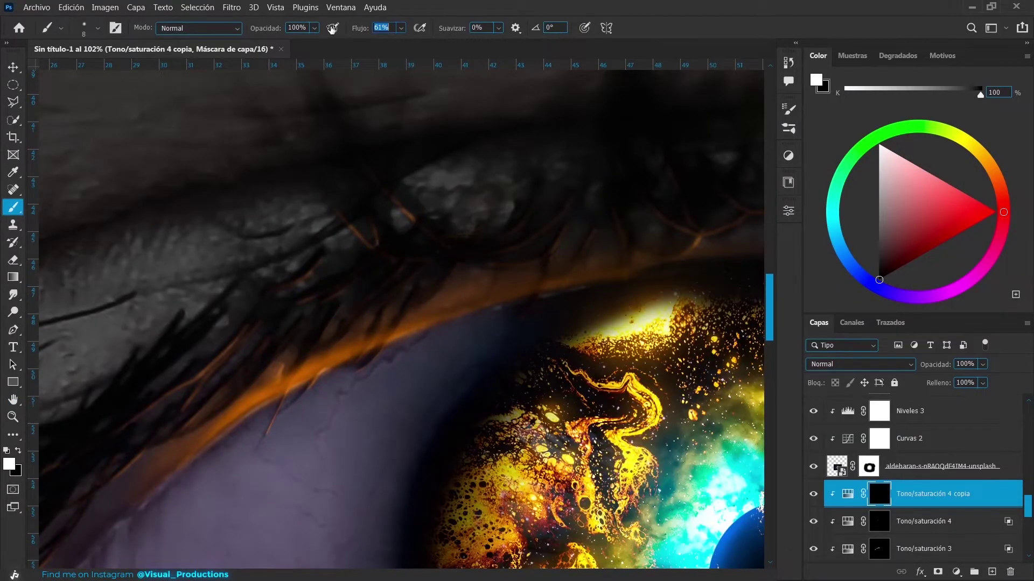
text(25)
scroll(366, 265, up, 2)
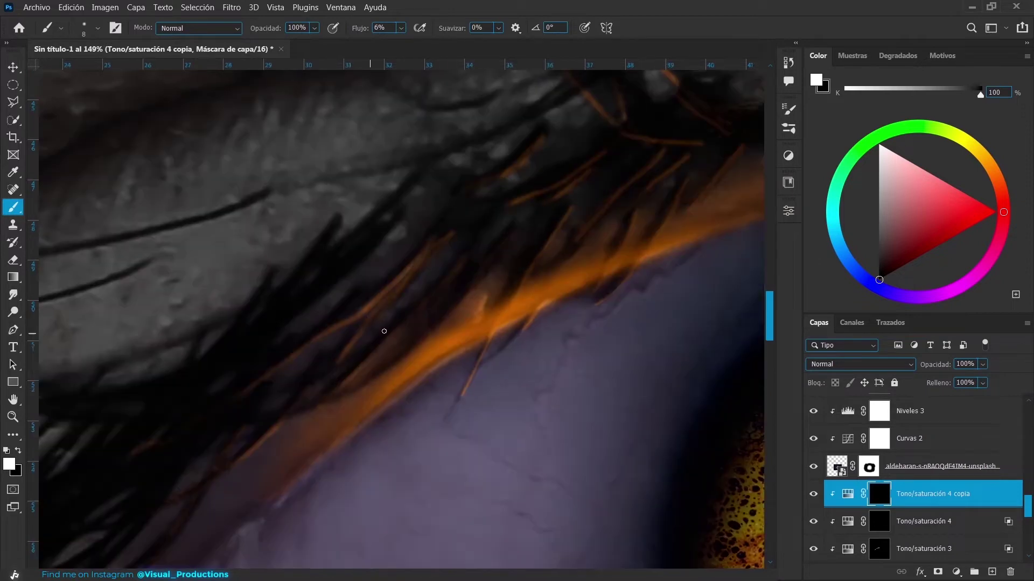
scroll(218, 479, down, 5)
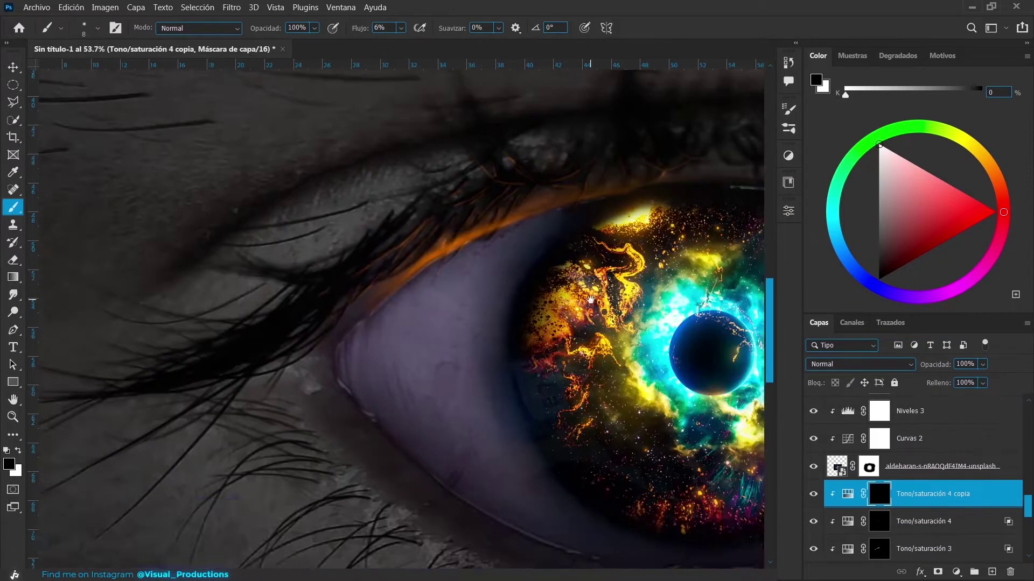
Toggle between the Tono/saturación 3 and Tono/saturación 4 layers to compare their effect.
key(alt+bracketleft)
key(alt+bracketleft)
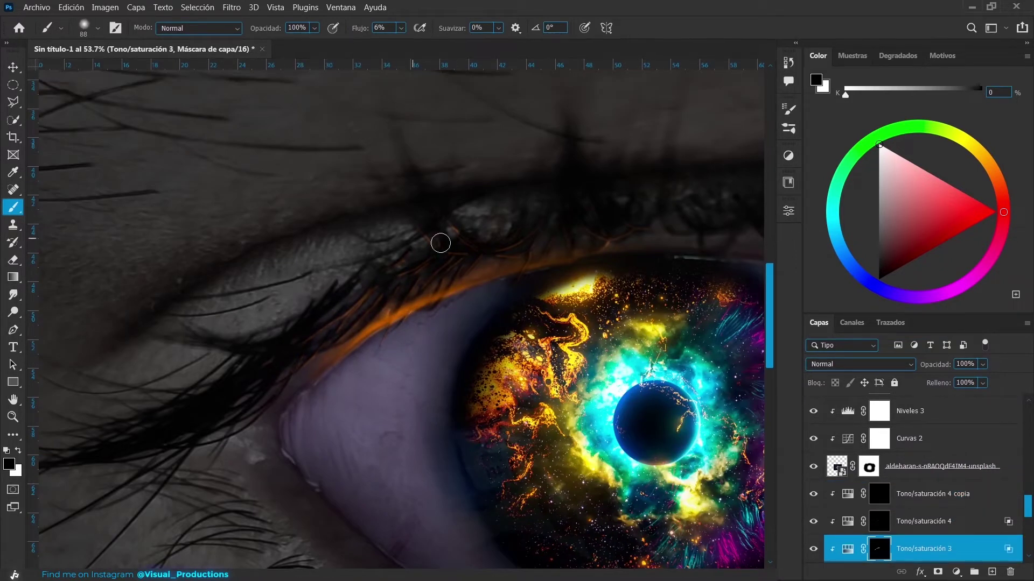
key(alt+bracketright)
key(alt+bracketright)
key(alt+bracketleft)
key(alt+bracketleft)
scroll(657, 207, down, 2)
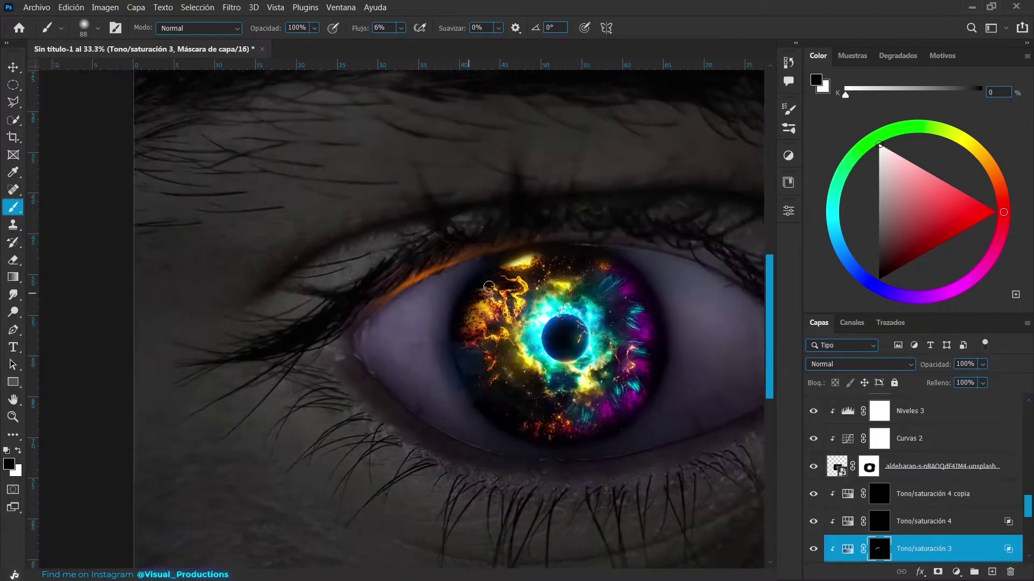
scroll(528, 277, up, 3)
scroll(528, 276, up, 2)
key(alt+bracketright)
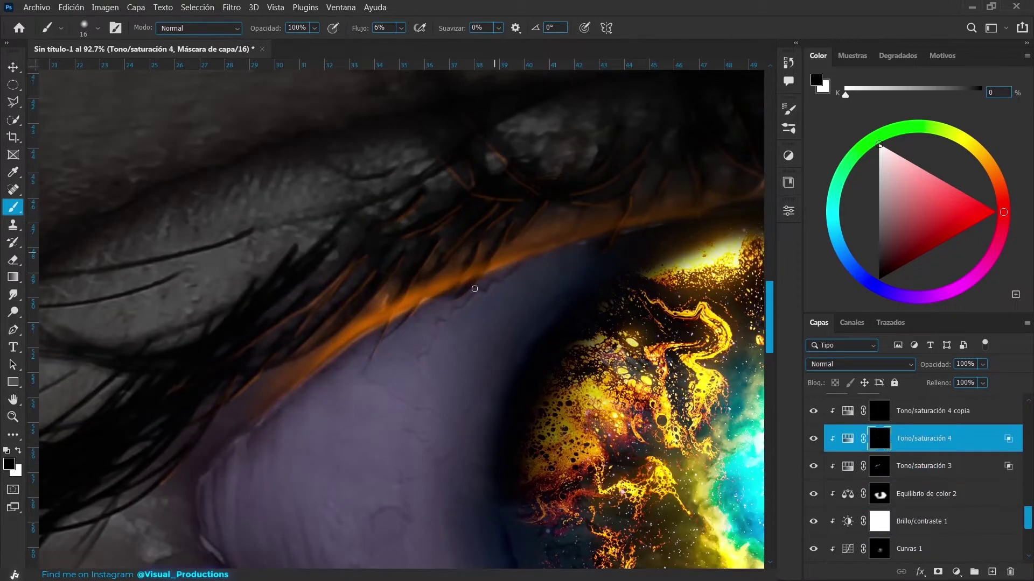
text(19)
key(alt+bracketleft)
scroll(462, 269, up, 1)
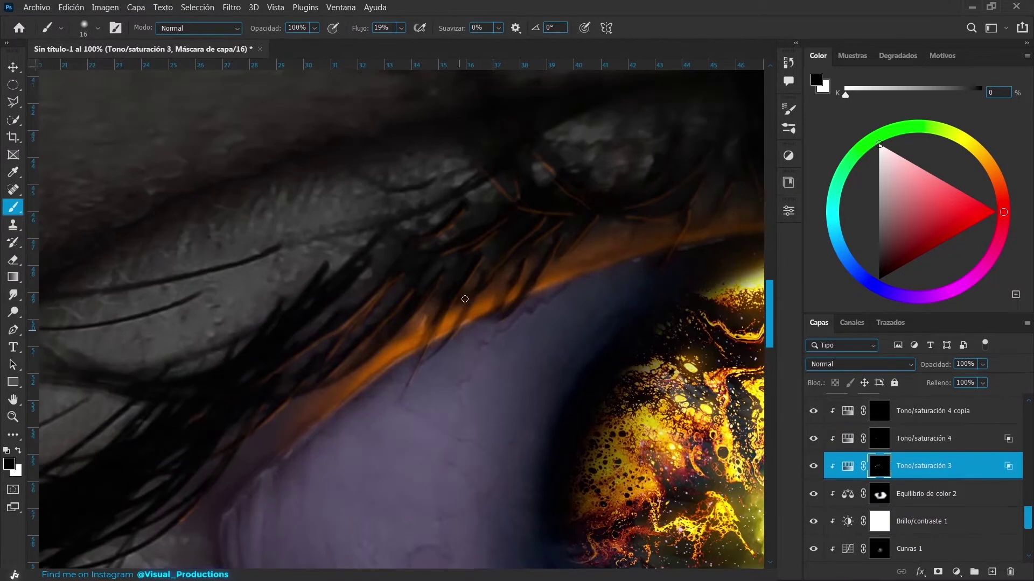
key(alt+bracketright)
scroll(409, 401, down, 5)
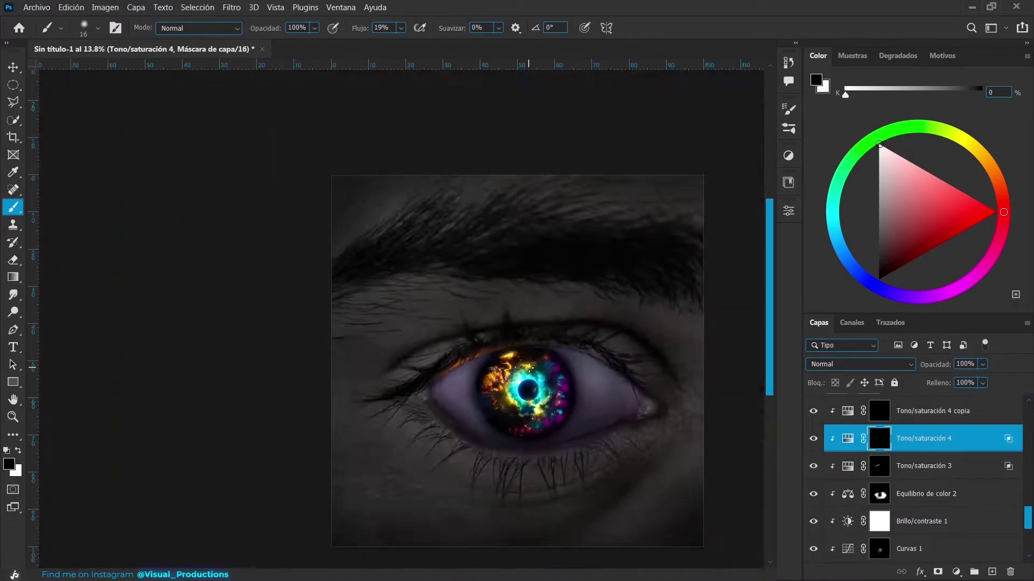
scroll(420, 409, up, 4)
scroll(431, 414, down, 4)
scroll(441, 423, up, 2)
Add an Exposure adjustment layer and paint it in near the lower eyelid with a large low-flow brush.
scroll(441, 423, up, 3)
key(alt+bracketleft)
key(alt+bracketleft)
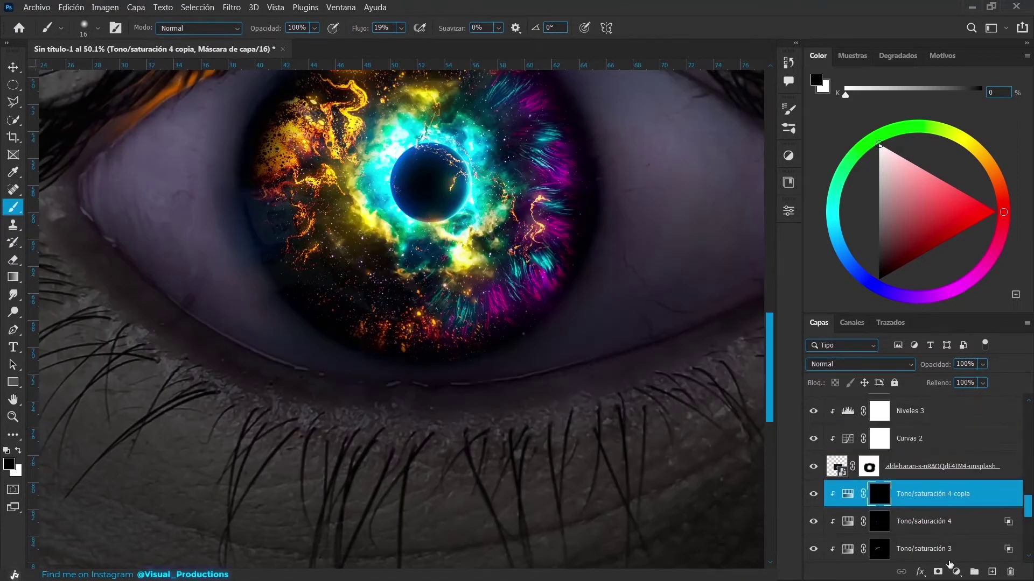
click(956, 572)
click(940, 415)
scroll(244, 165, up, 2)
key(x)
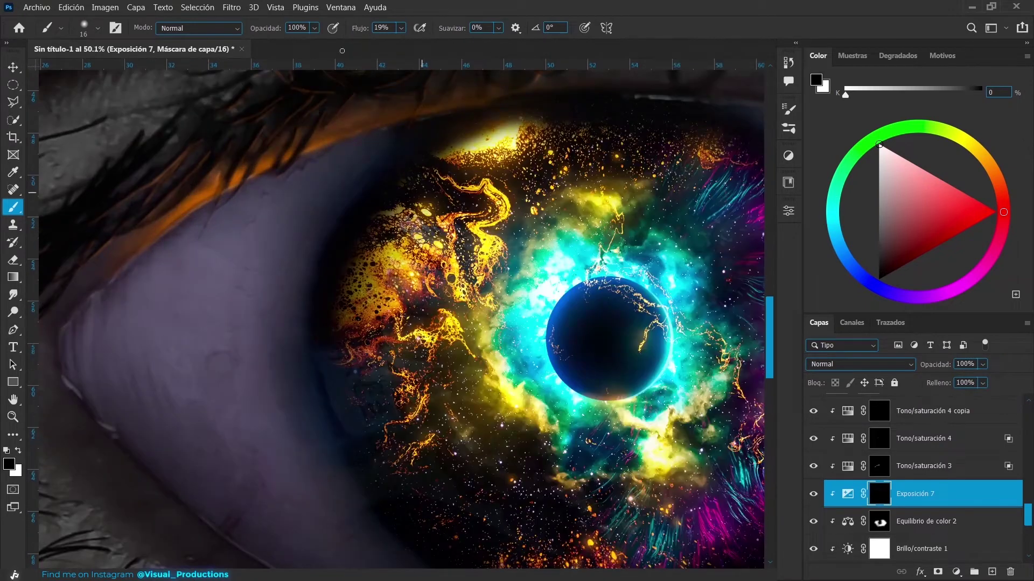
key(shift+0)
key(shift+8)
drag(182, 212, 233, 182)
scroll(329, 140, down, 3)
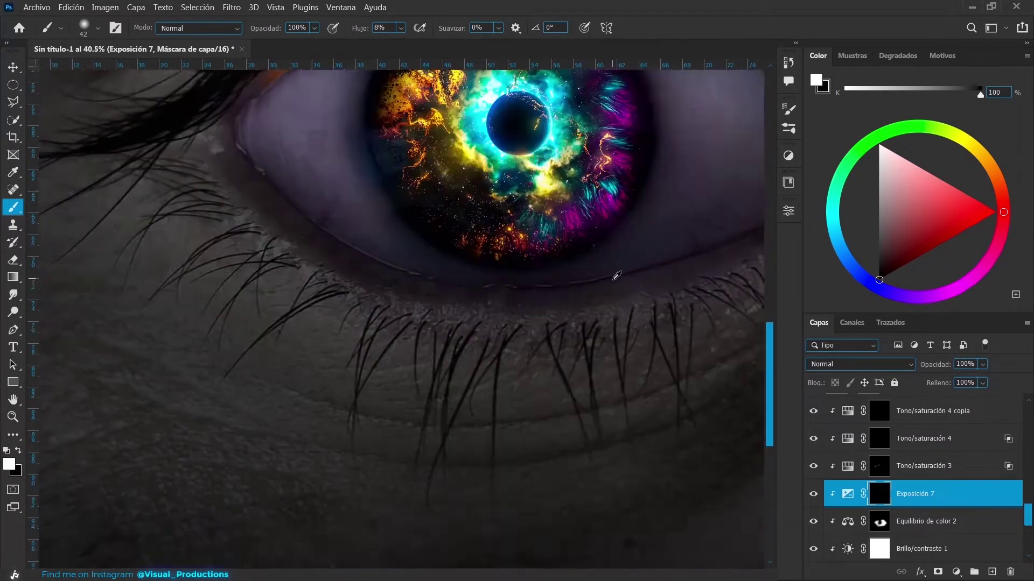
Add a purple colorized Hue/Saturation layer blending only into brighter underlying tones.
click(956, 571)
click(940, 443)
click(661, 372)
click(713, 296)
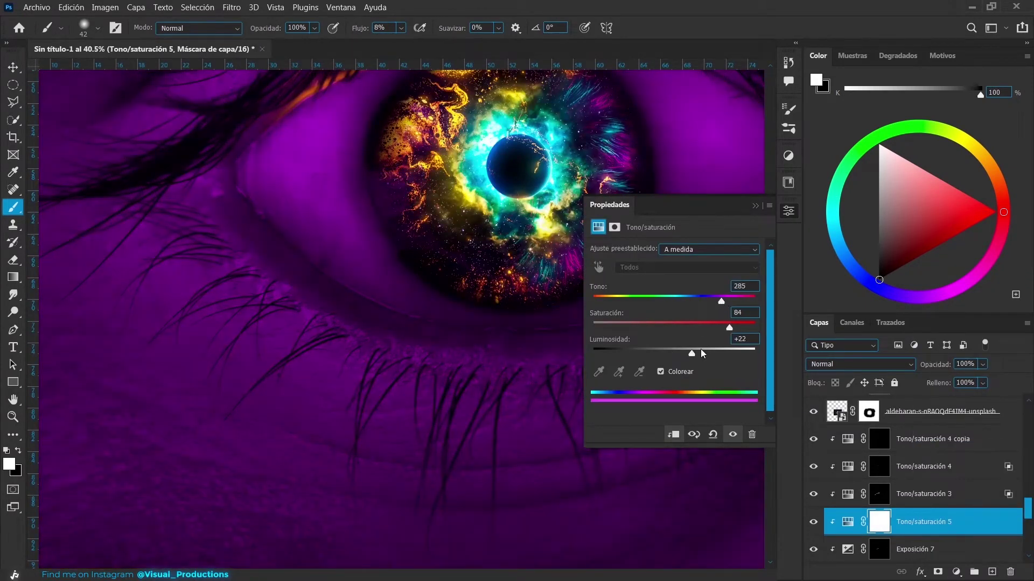
double_click(958, 521)
drag(629, 443, 638, 443)
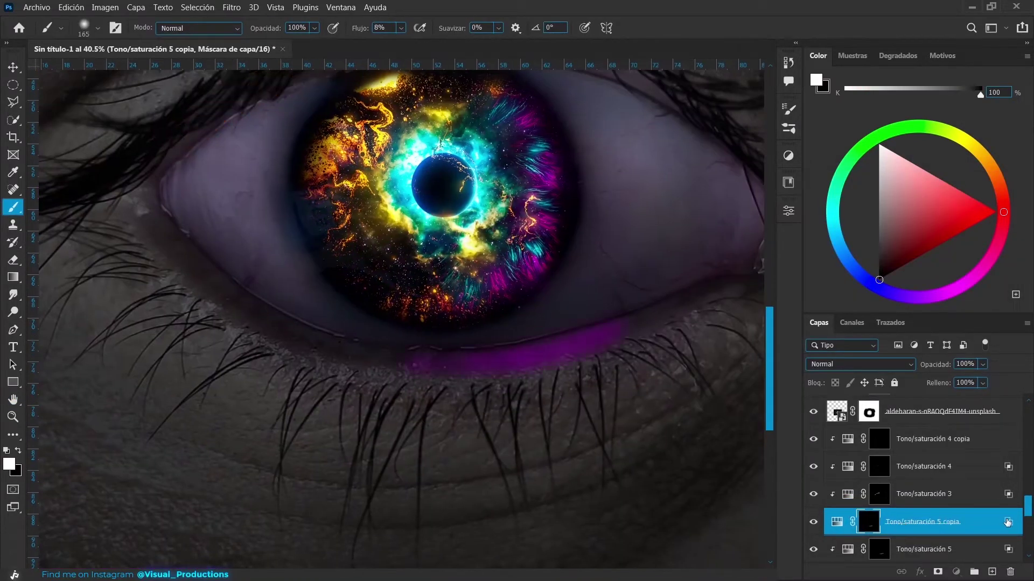
Confirm the copy's blending options and brighten its purple tint.
double_click(1007, 522)
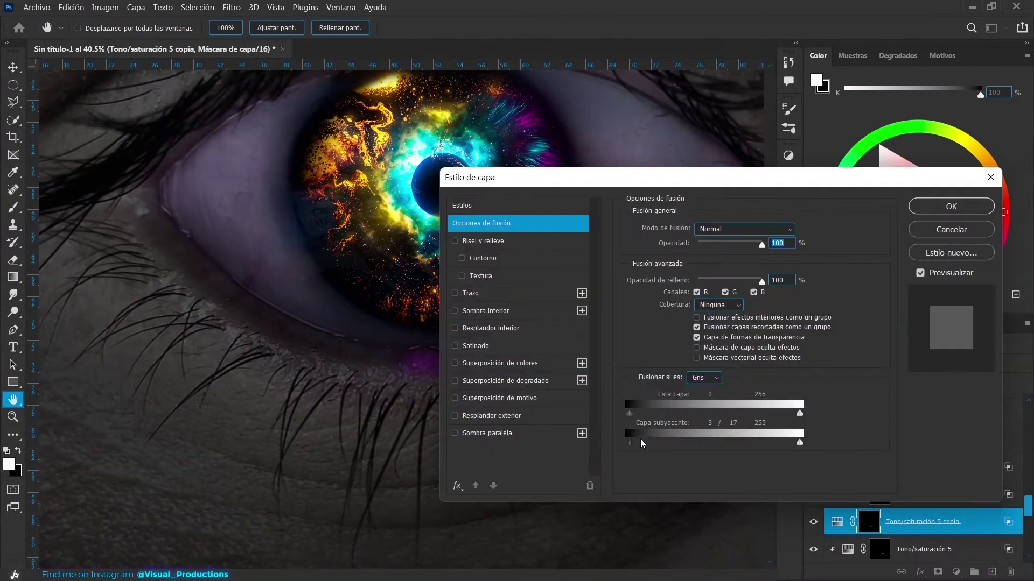
click(951, 229)
double_click(847, 522)
drag(702, 353, 721, 354)
click(751, 205)
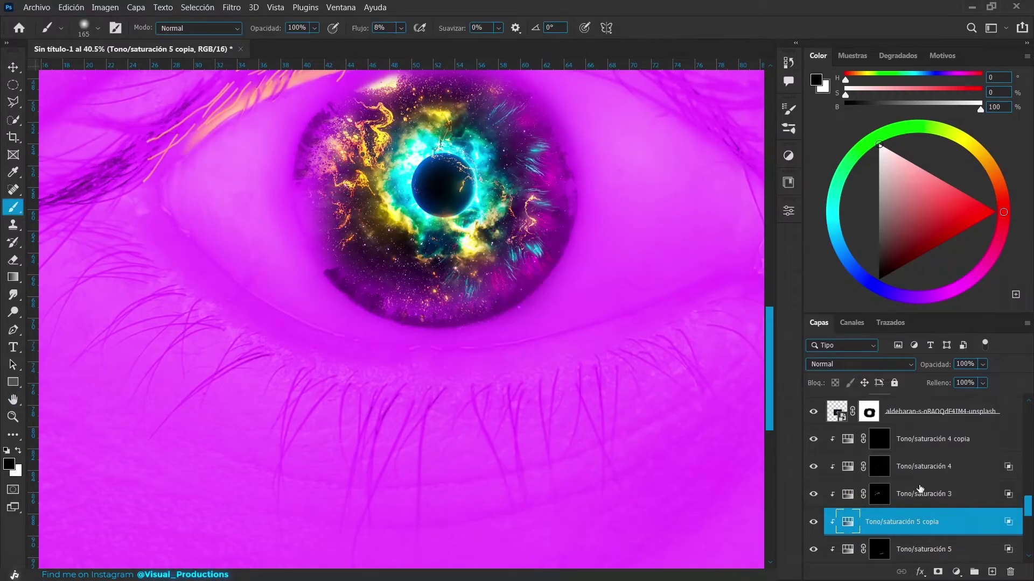
Hide the purple with its mask and paint the glow back along the lower eyelid.
key(ctrl+z)
key(x)
scroll(581, 477, up, 3)
mouse_move(571, 333)
mouse_down()
mouse_move(620, 318)
mouse_move(380, 351)
mouse_move(612, 339)
mouse_up()
key(x)
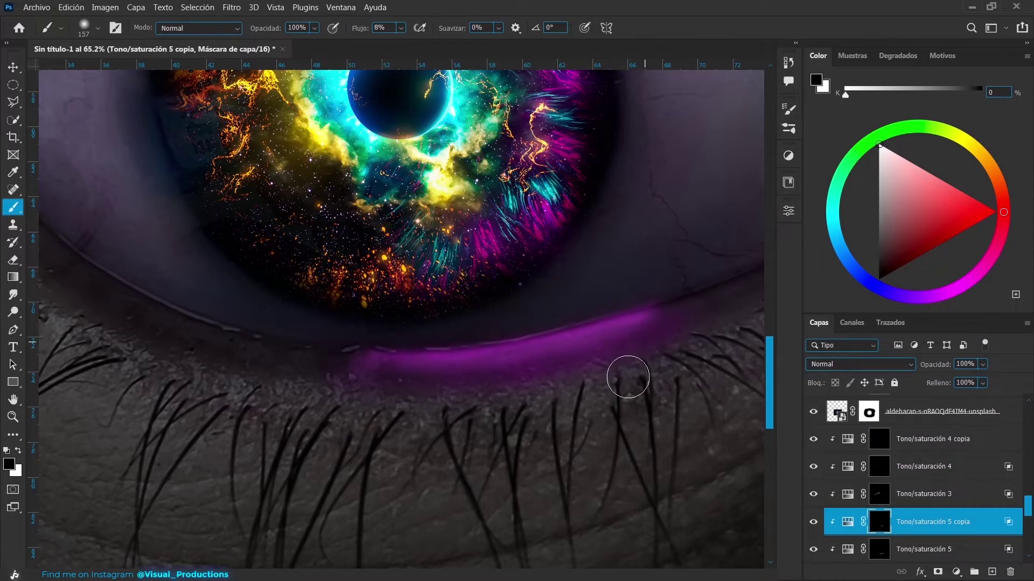
On the Tono/saturación 5 copia mask, paint a brighter purple glow along the lower eyelid.
click(879, 549)
click(878, 525)
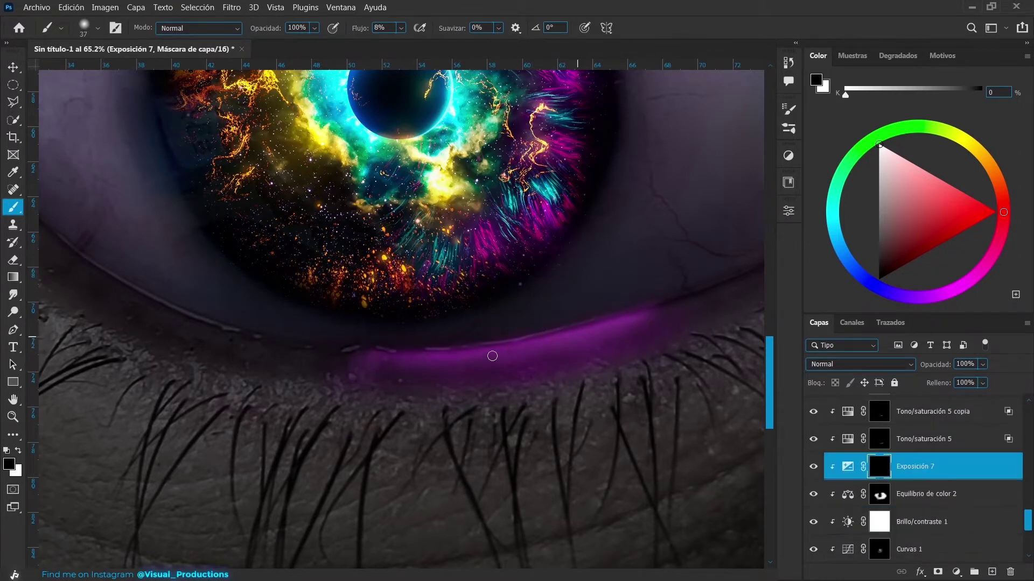
drag(492, 356, 565, 388)
drag(407, 363, 473, 333)
key(x)
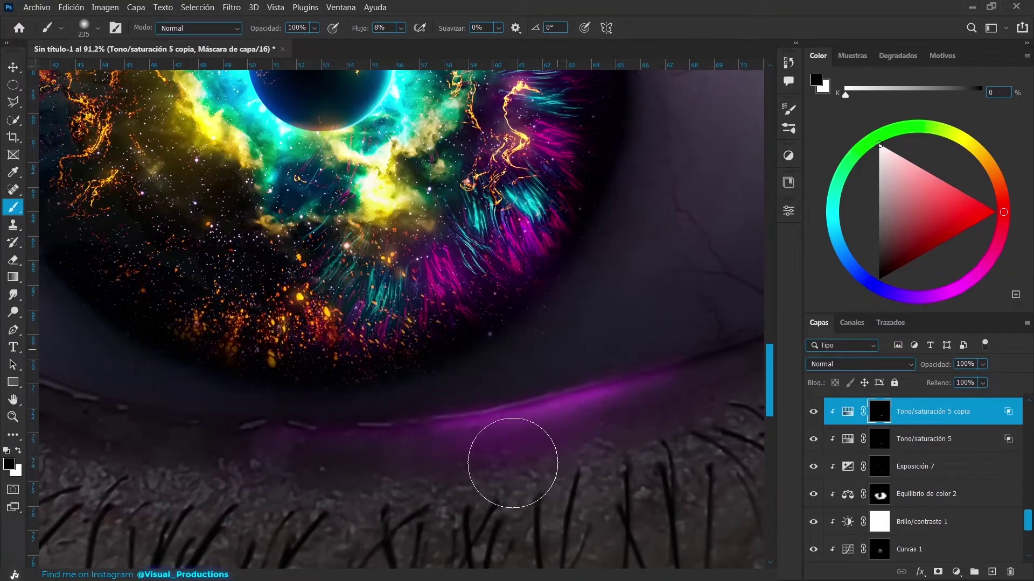
Toggle between adjacent layers and zoom out to view the whole eye.
scroll(513, 463, down, 5)
scroll(520, 307, up, 1)
key(alt+bracketleft)
key(alt+bracketright)
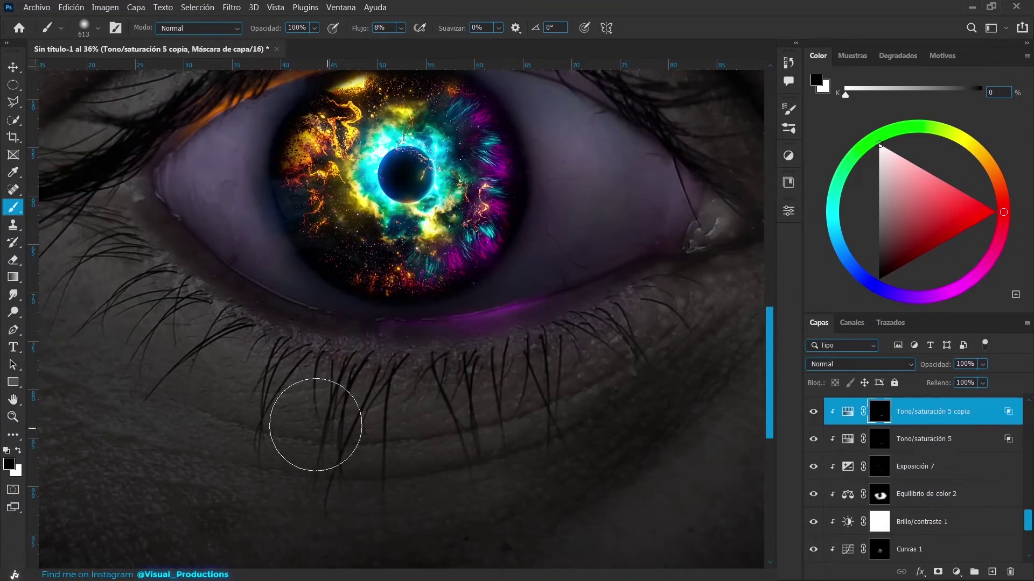
scroll(315, 424, down, 2)
scroll(438, 347, down, 3)
key(alt+bracketleft)
key(alt+bracketright)
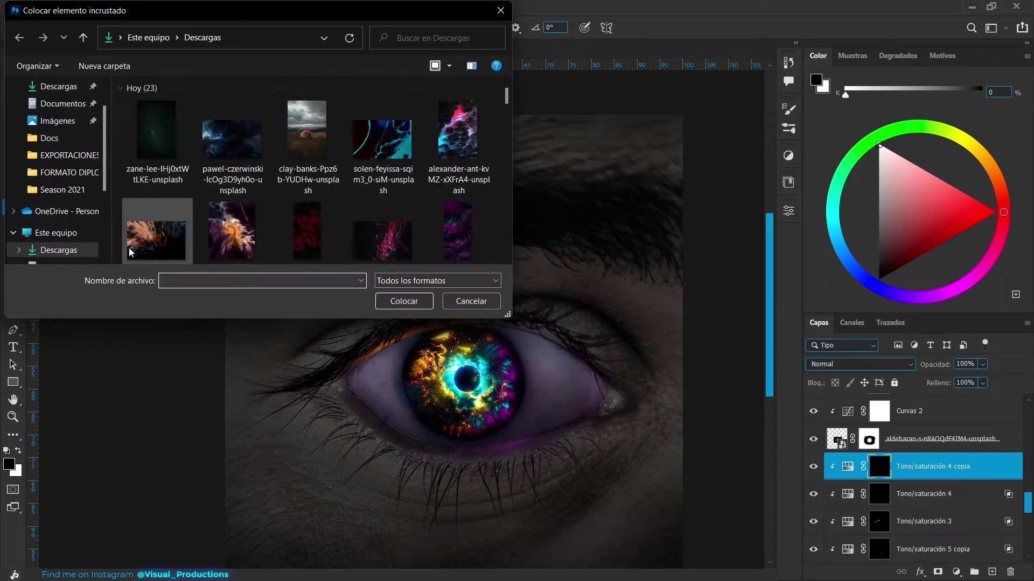
Place the starfield image, rotated and scaled into a horizontal band below the eyebrow.
click(462, 173)
click(402, 300)
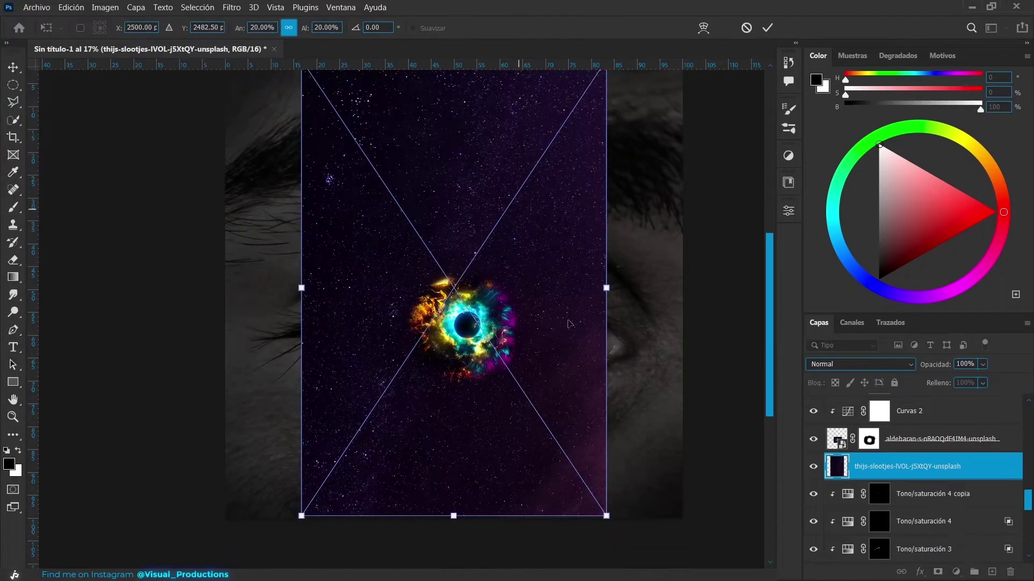
drag(619, 530, 230, 438)
drag(376, 280, 323, 346)
drag(225, 222, 225, 214)
key(Return)
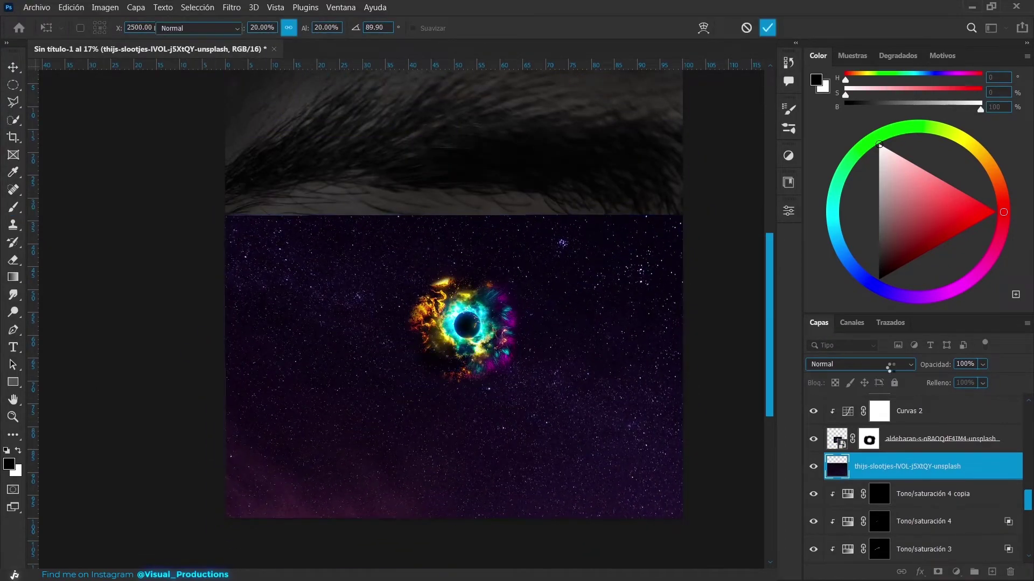
Set the starfield to Luz suave with a black mask, painting it back around the eye.
click(889, 365)
click(860, 417)
alt+click(938, 572)
key(b)
key(x)
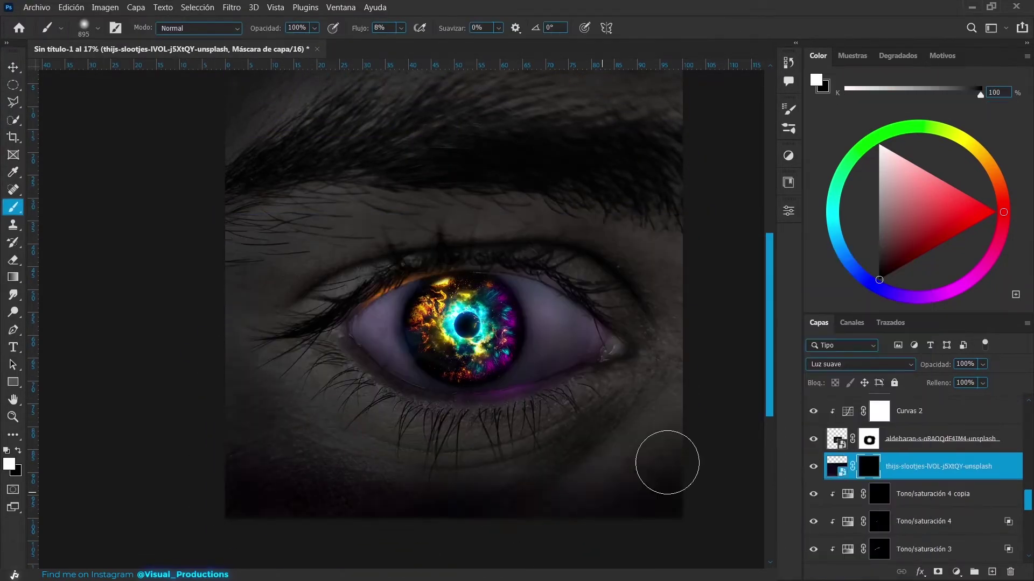
mouse_move(667, 462)
mouse_down()
mouse_move(309, 404)
mouse_move(231, 415)
mouse_move(690, 301)
mouse_up()
key(bracketright)
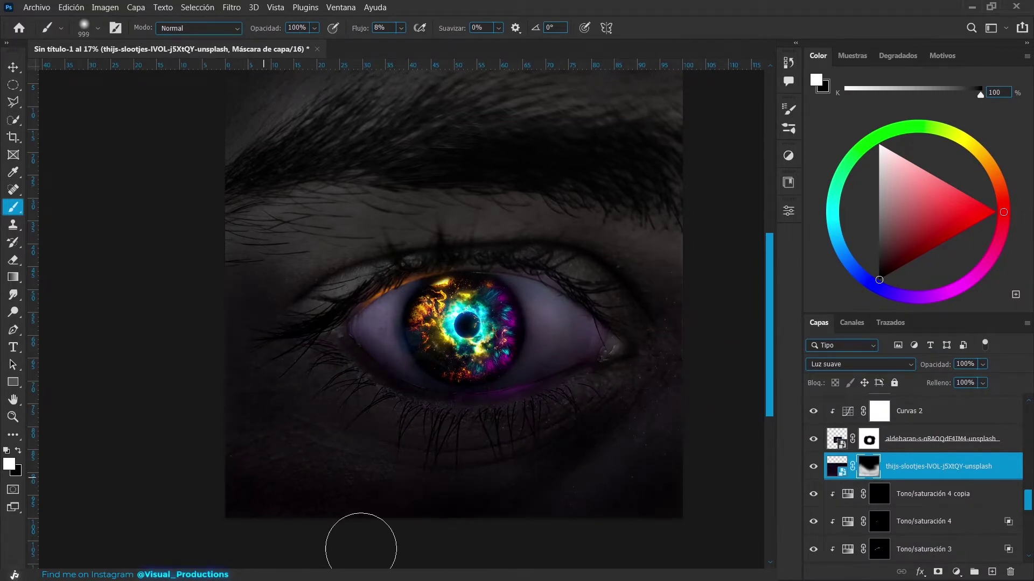
Place a second, rotated copy of the starfield image.
click(37, 7)
click(194, 260)
double_click(242, 207)
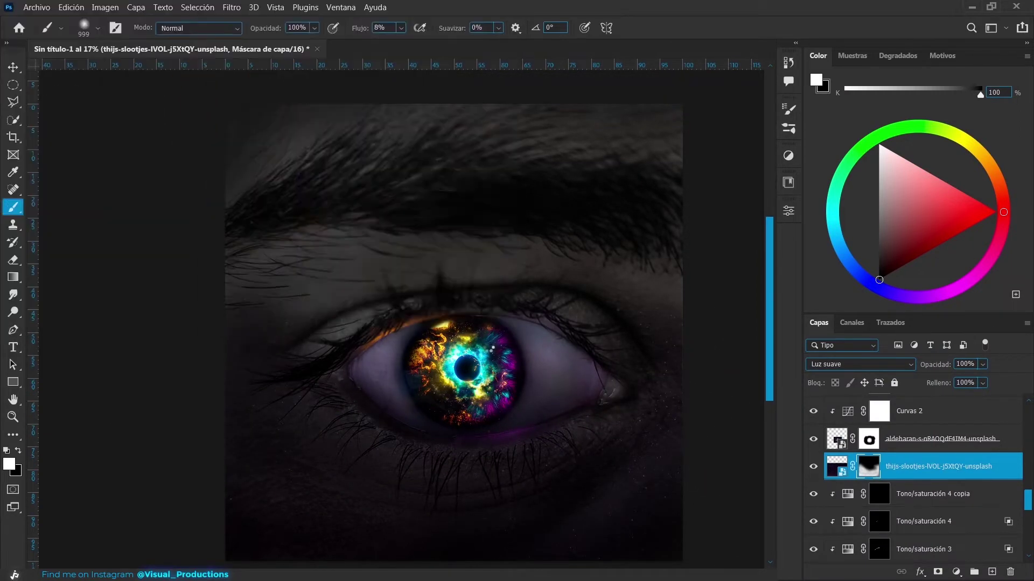
drag(278, 146, 199, 323)
key(Return)
Blend the second starfield in Luz suave with a mask fading it off the eyebrow.
key(b)
click(890, 364)
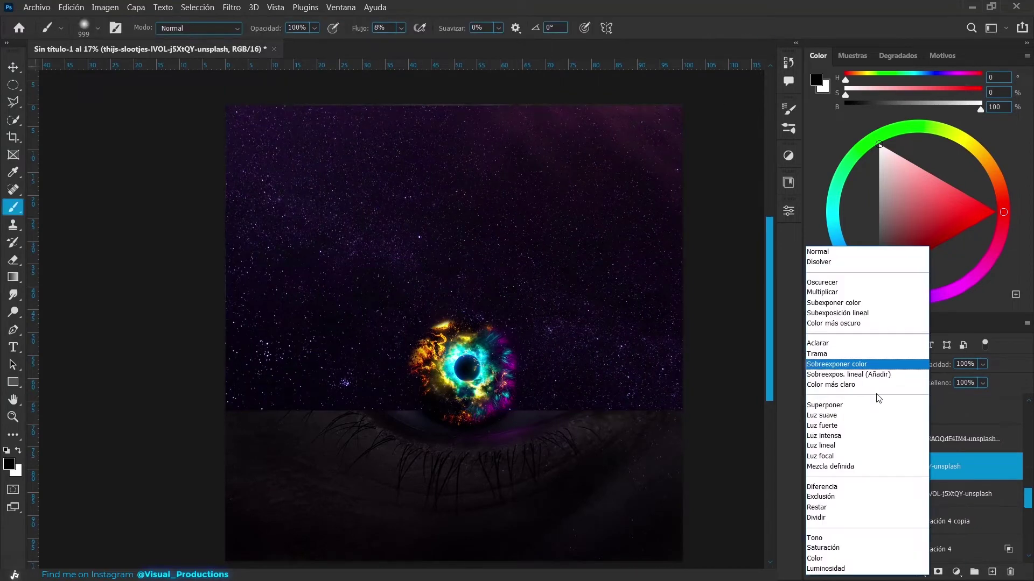
click(861, 417)
alt+click(937, 572)
key(x)
mouse_move(231, 199)
mouse_down()
mouse_move(473, 248)
mouse_move(646, 161)
mouse_up()
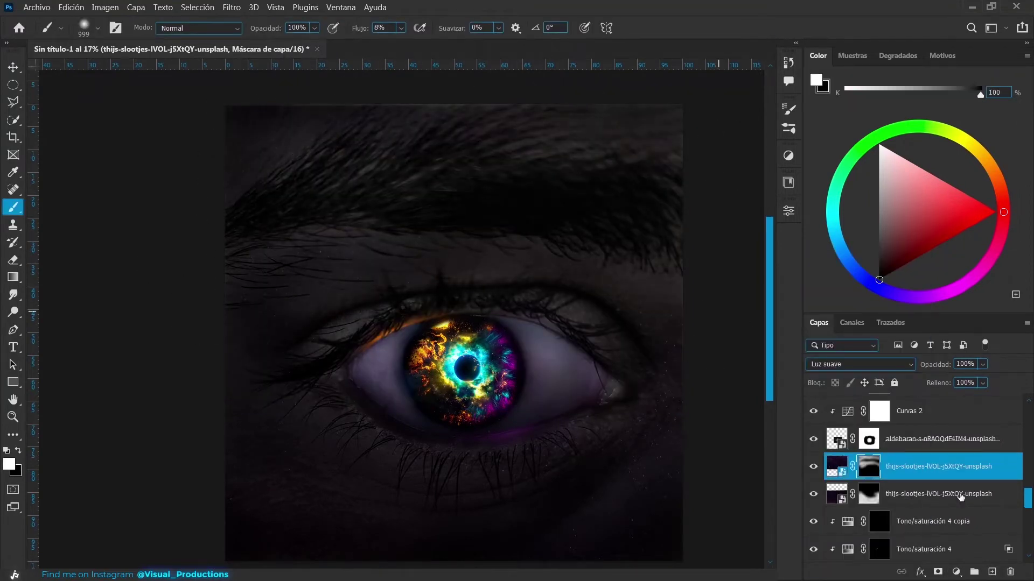
Mask more starfield off the eyebrow, then place the cyan fluid-veins image over the eye.
key(v)
key(b)
key(v)
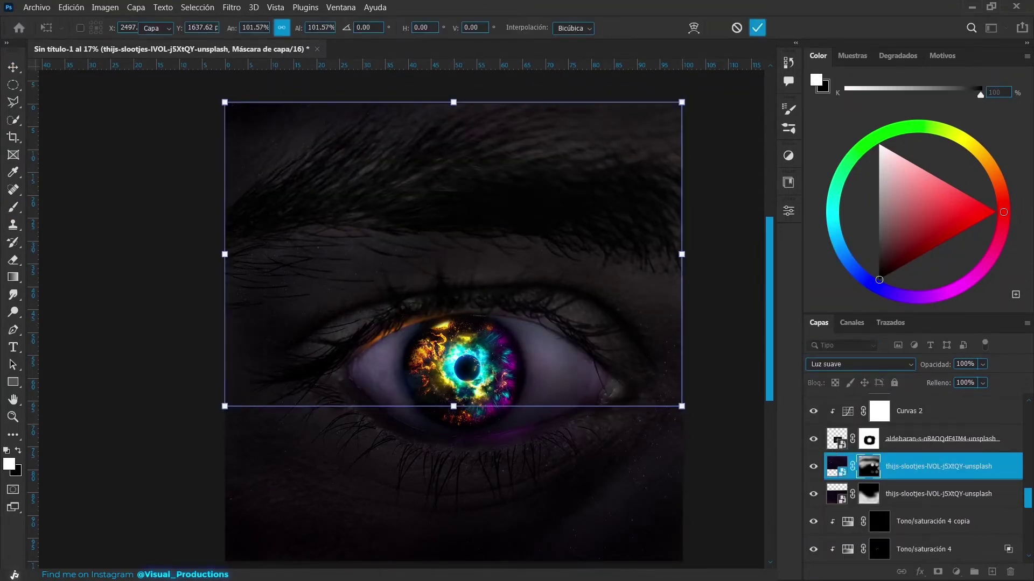
key(b)
drag(668, 135, 189, 203)
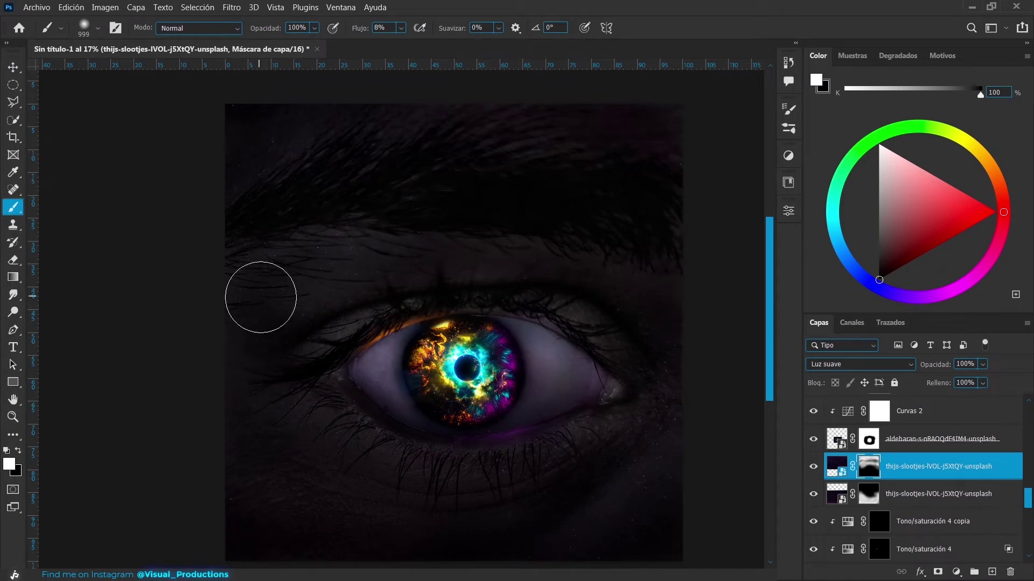
click(401, 296)
mouse_move(528, 300)
mouse_down()
mouse_move(655, 371)
mouse_move(538, 400)
mouse_up()
Commit the veins image, clip a Curves adjustment to it, set Aclarar mode and add a hidden mask.
key(Return)
key(b)
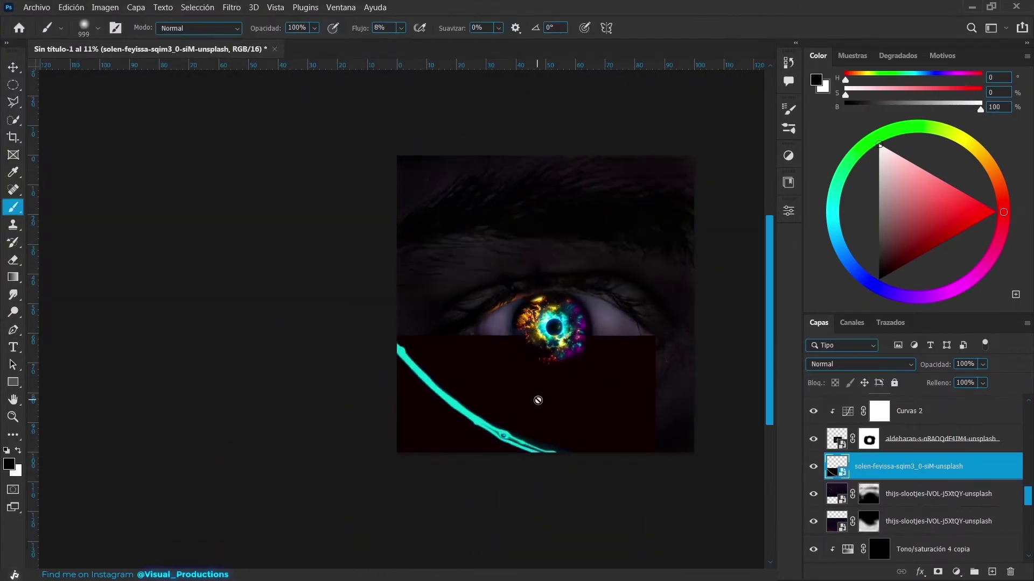
key(v)
click(860, 364)
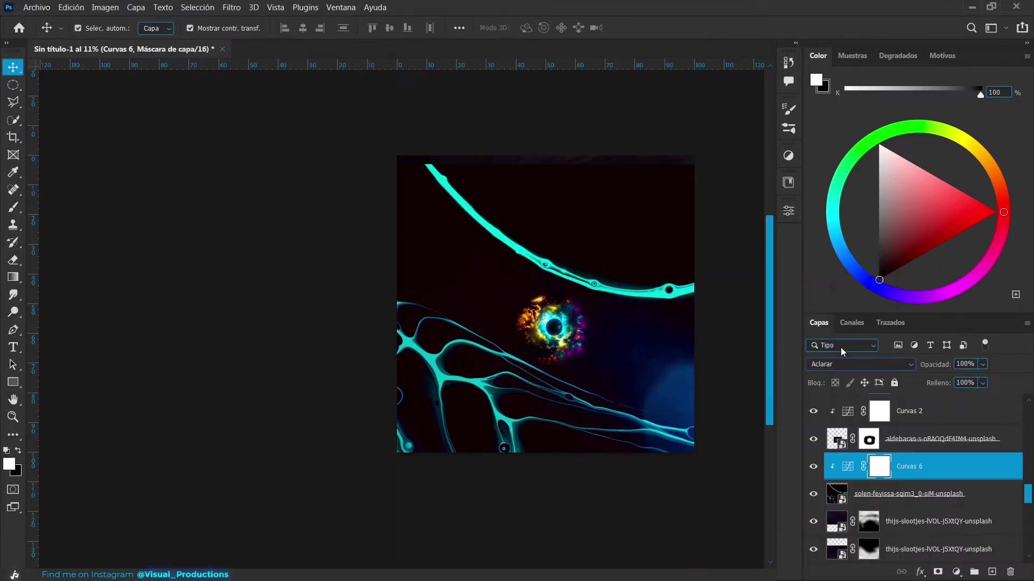
click(909, 494)
alt+click(937, 572)
key(b)
Paint the veins in at full strength along the lower-left and bottom edges of the face.
mouse_move(492, 418)
mouse_down()
mouse_move(418, 431)
mouse_move(472, 398)
mouse_up()
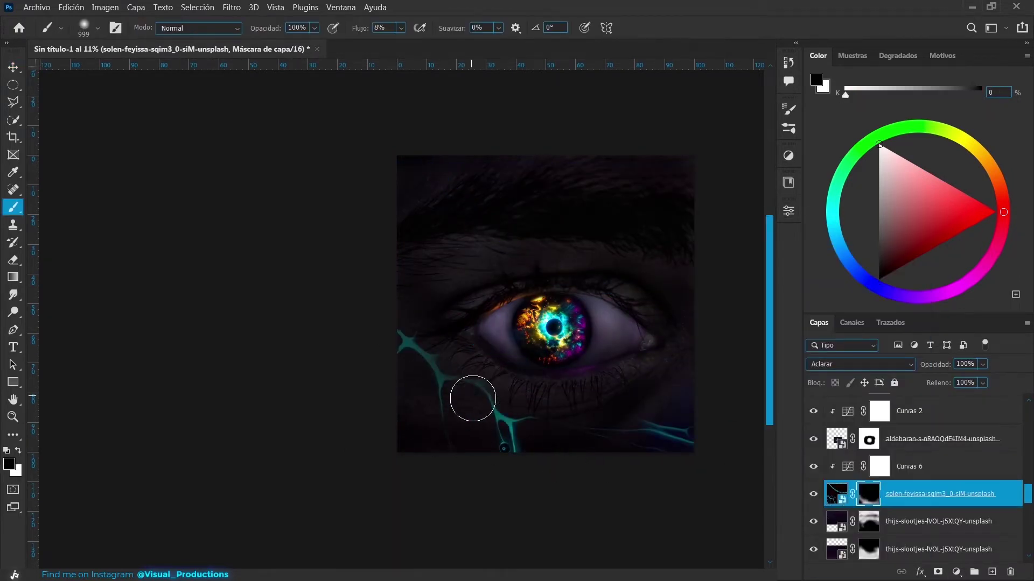
scroll(502, 383, up, 2)
key(shift+2)
key(shift+9)
drag(390, 328, 739, 465)
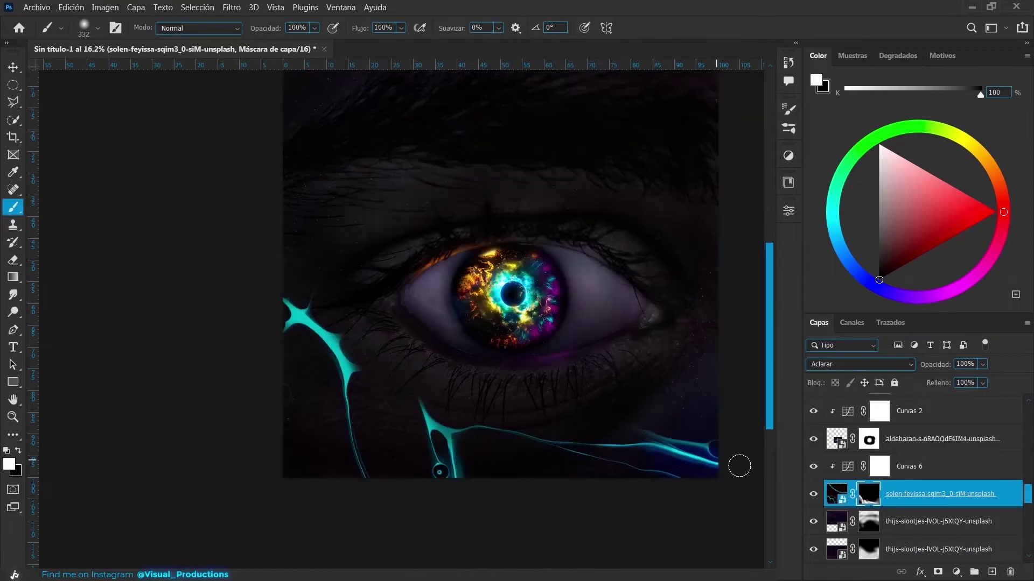
key(x)
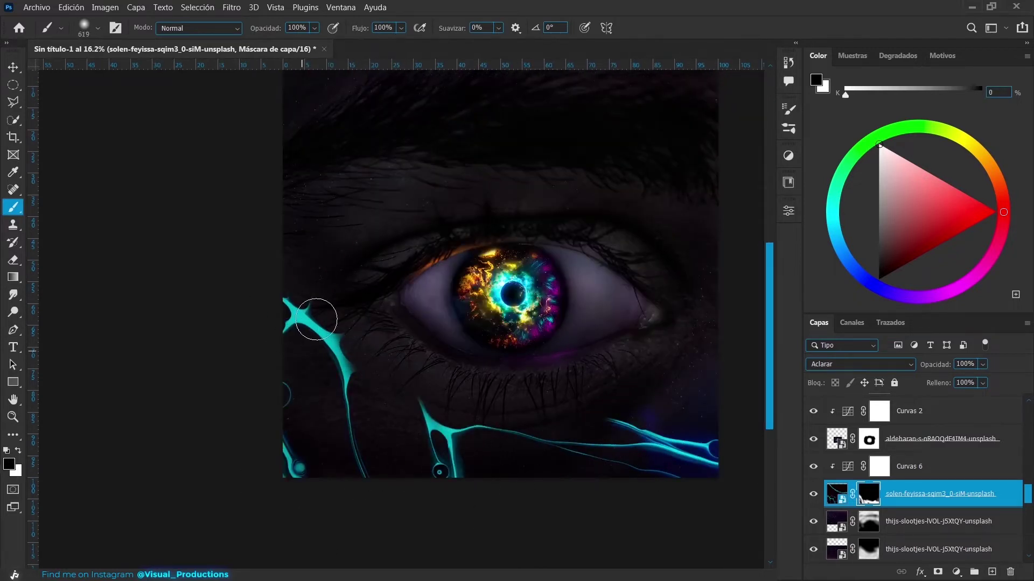
Open the veins layer's blending options and close them without changes.
click(836, 493)
scroll(485, 269, up, 2)
double_click(1006, 500)
key(Escape)
Add a clipped Exposure adjustment to the veins with a black inverted mask.
click(868, 494)
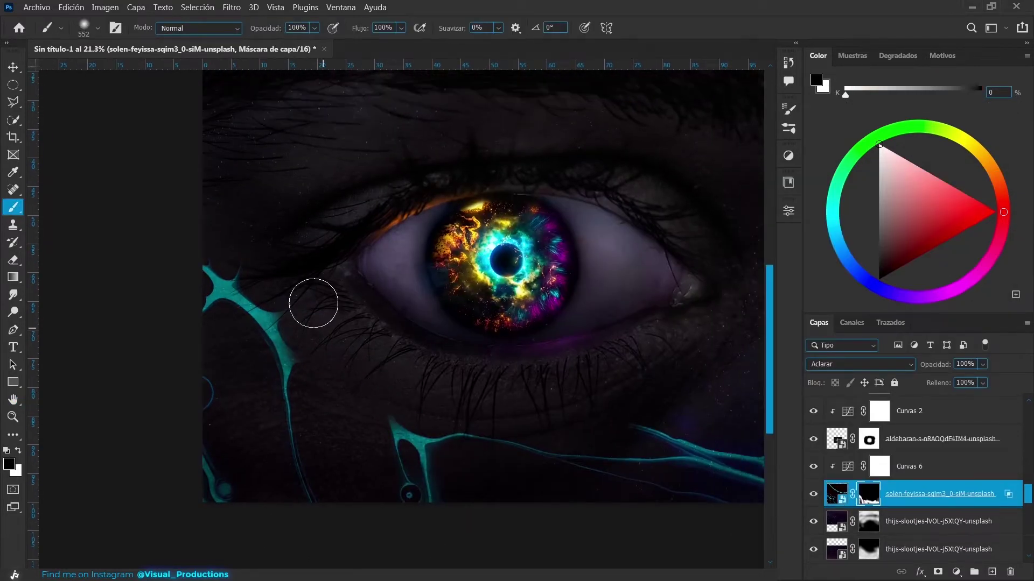
scroll(311, 300, down, 1)
key(ctrl+i)
key(x)
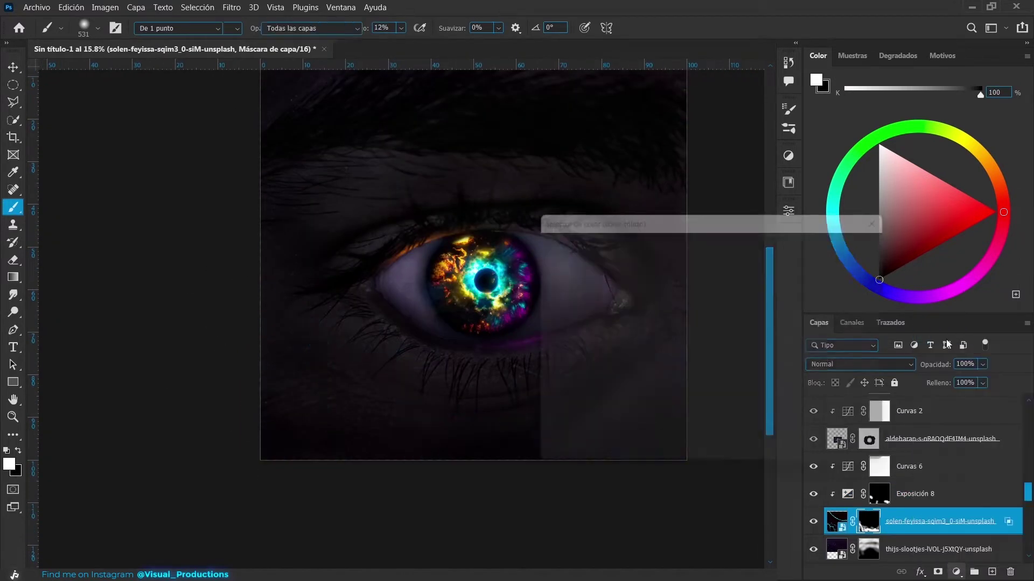
Add a Curves adjustment above the veins and reselect the original veins mask.
click(956, 572)
click(910, 413)
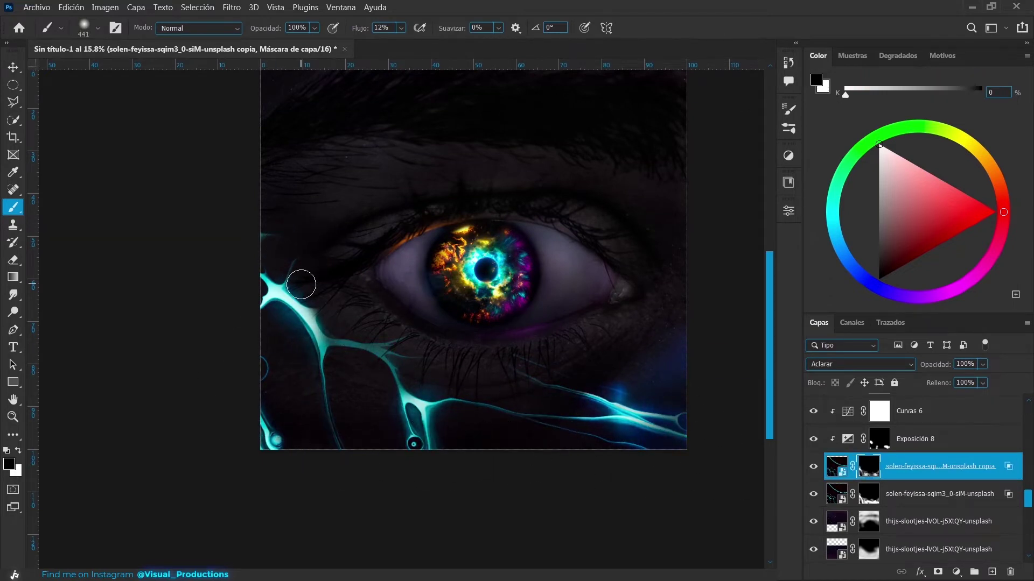
click(873, 495)
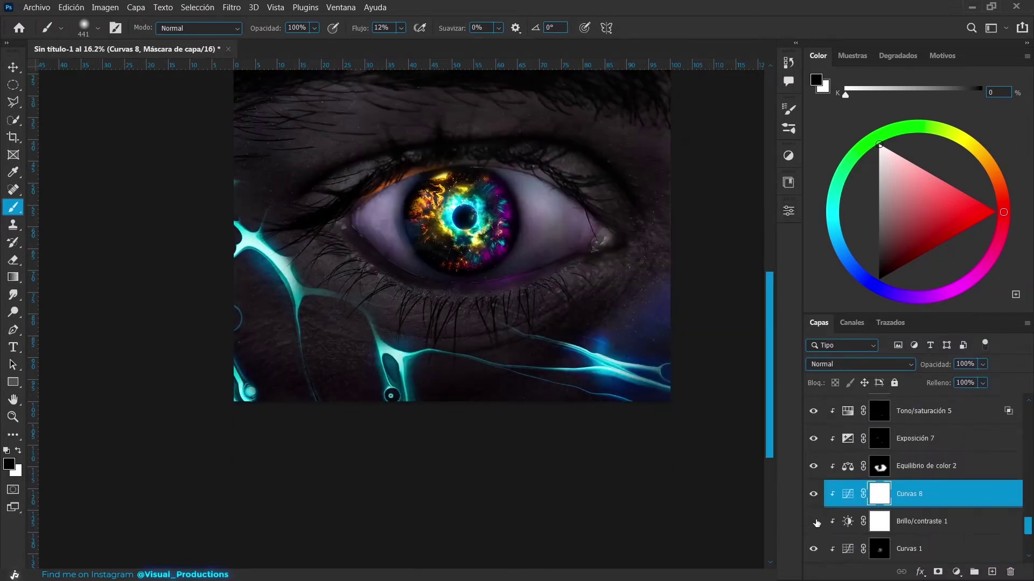
scroll(543, 227, up, 2)
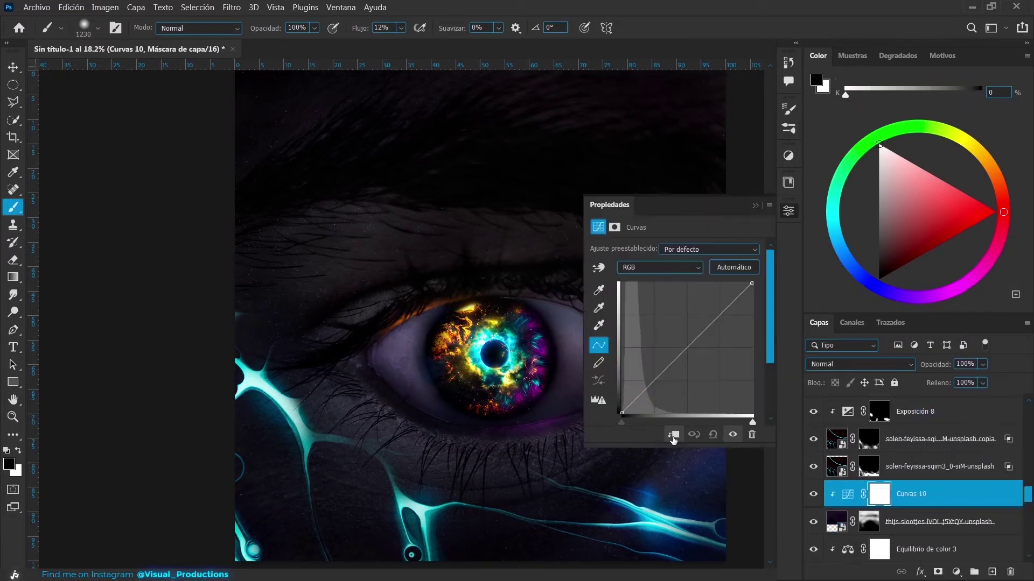
Add a Color Balance layer with midtones at -22 cyan, +15 green, +6 blue.
click(956, 572)
click(915, 450)
drag(656, 279, 644, 281)
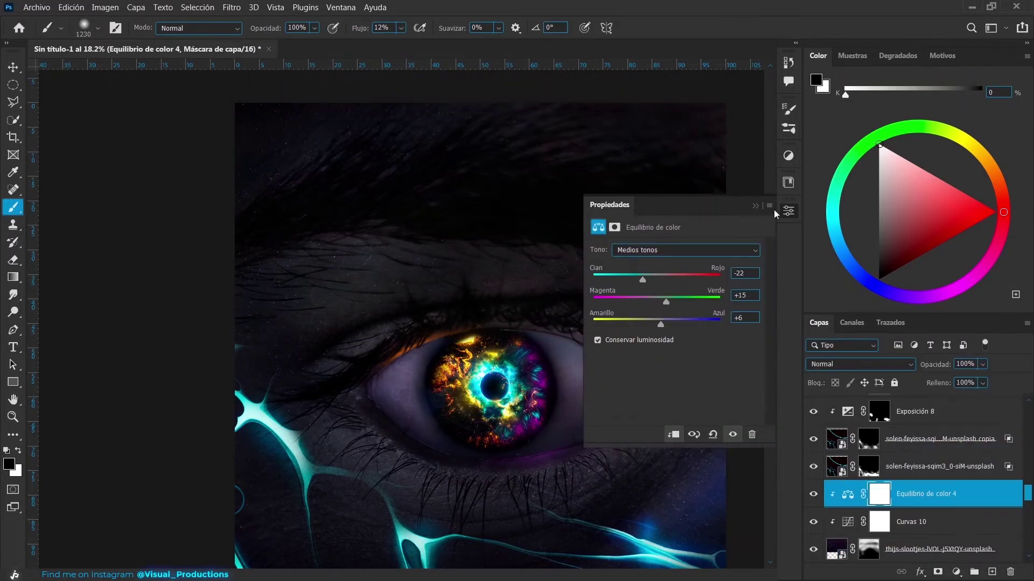
scroll(363, 374, down, 2)
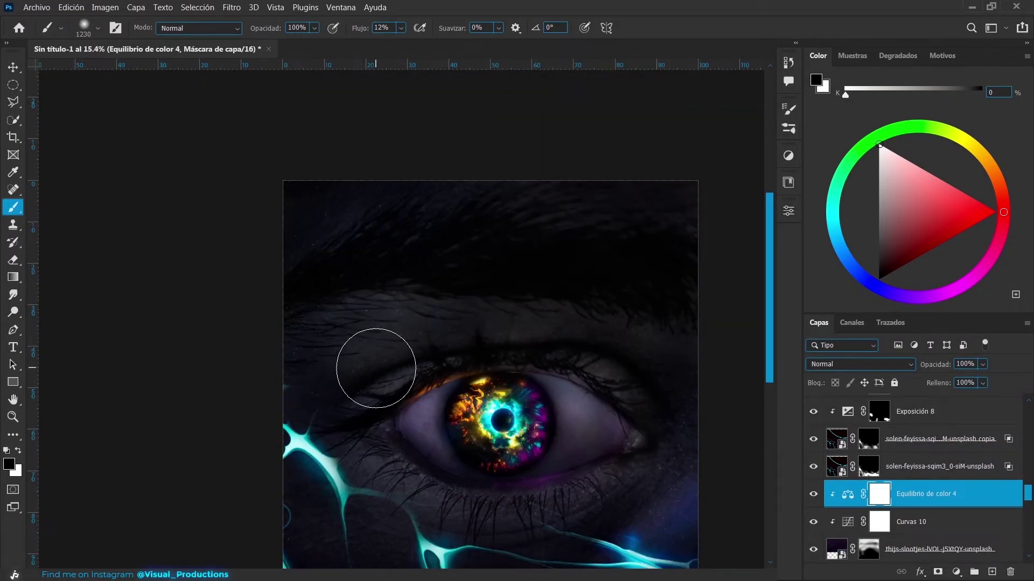
scroll(392, 238, down, 1)
scroll(261, 334, up, 3)
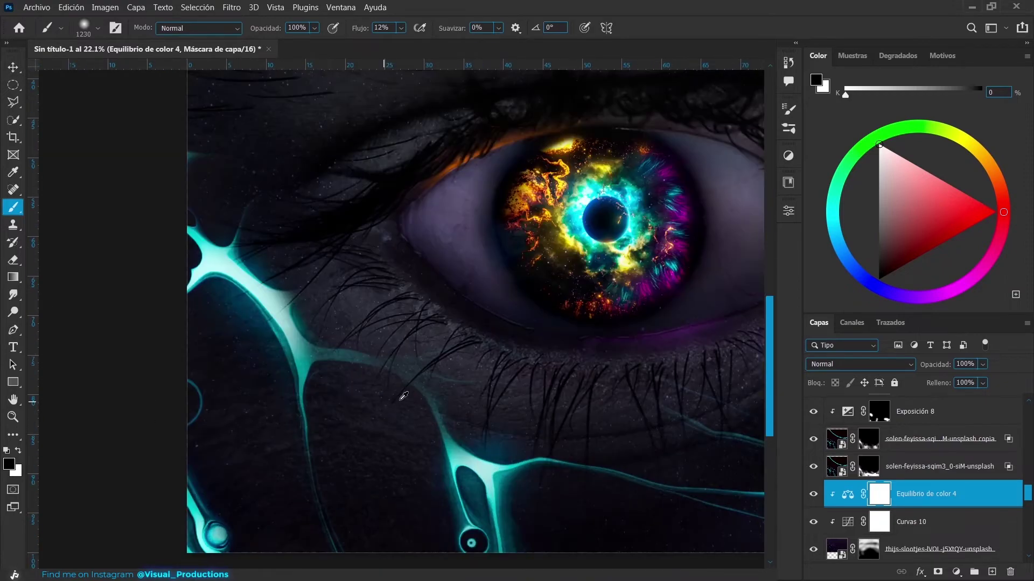
scroll(261, 350, up, 2)
scroll(261, 350, down, 3)
Place the pink and blue fluid paint image rotated diagonally over the brow.
click(37, 7)
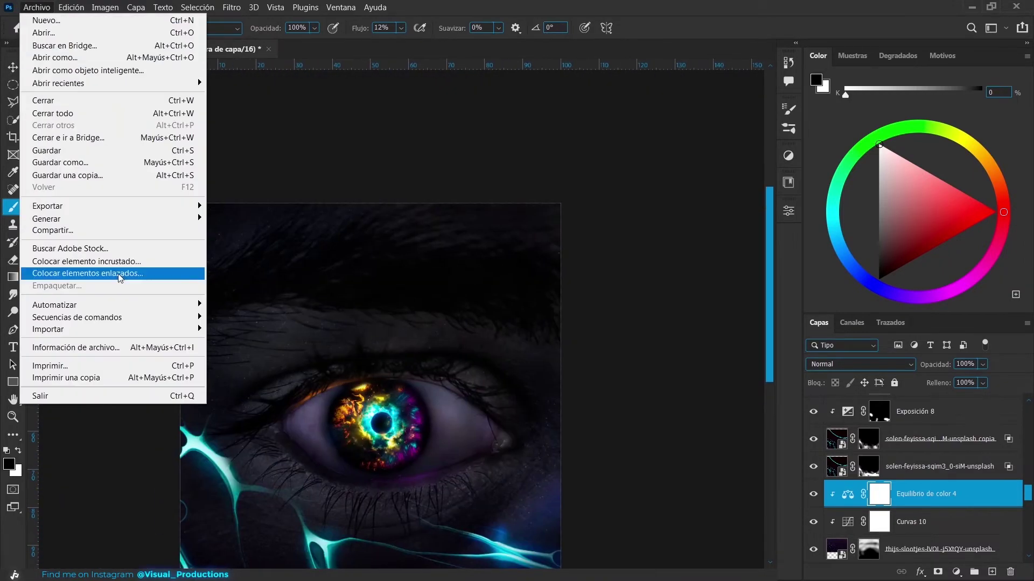
click(64, 272)
scroll(290, 161, down, 2)
scroll(291, 161, down, 2)
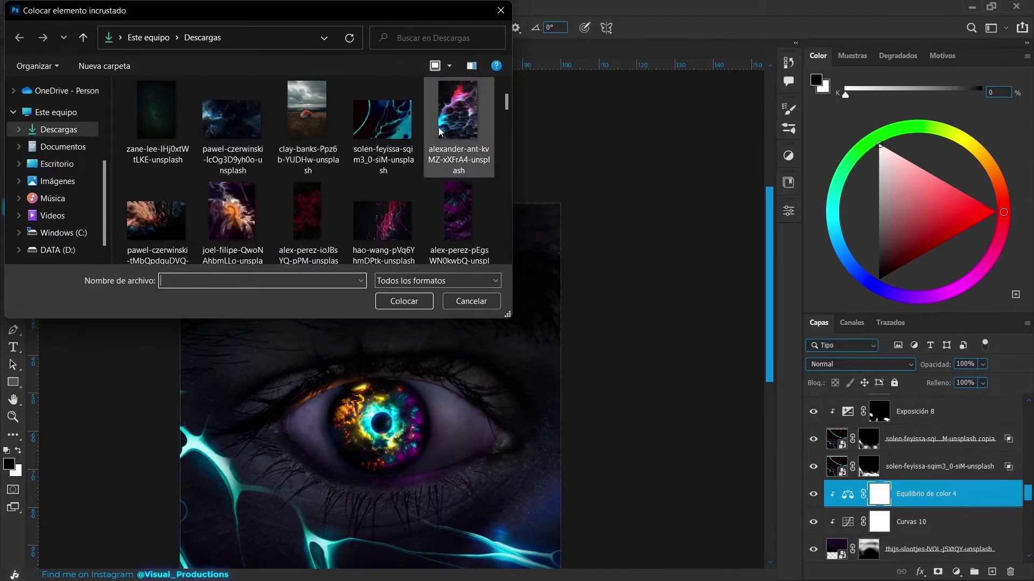
double_click(431, 102)
drag(229, 180, 481, 79)
key(Return)
Add a Curves adjustment to the fluid paint and set it to Lighten (Aclarar) blending.
key(b)
click(956, 572)
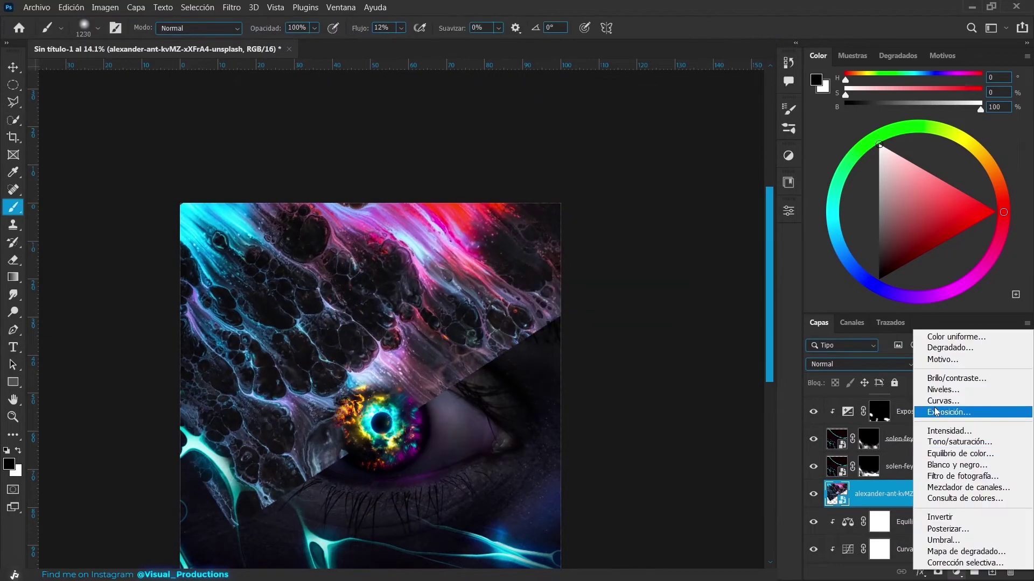
click(936, 411)
click(915, 521)
click(860, 364)
click(840, 333)
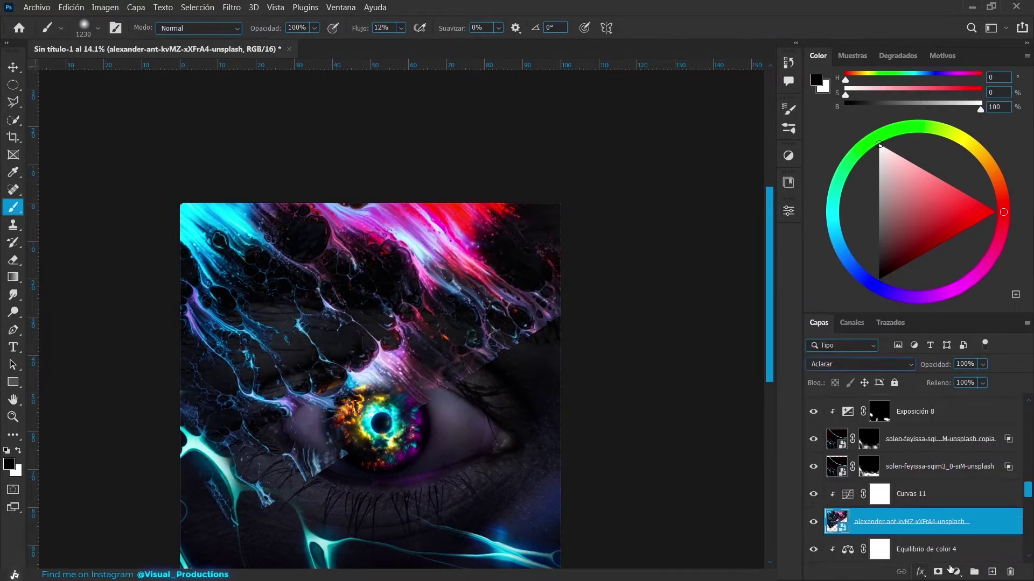
Mask the fluid paint off the eye and let its dark areas drop out via Blend If.
mouse_move(234, 501)
mouse_down()
mouse_move(363, 370)
mouse_move(613, 341)
mouse_up()
scroll(614, 341, up, 3)
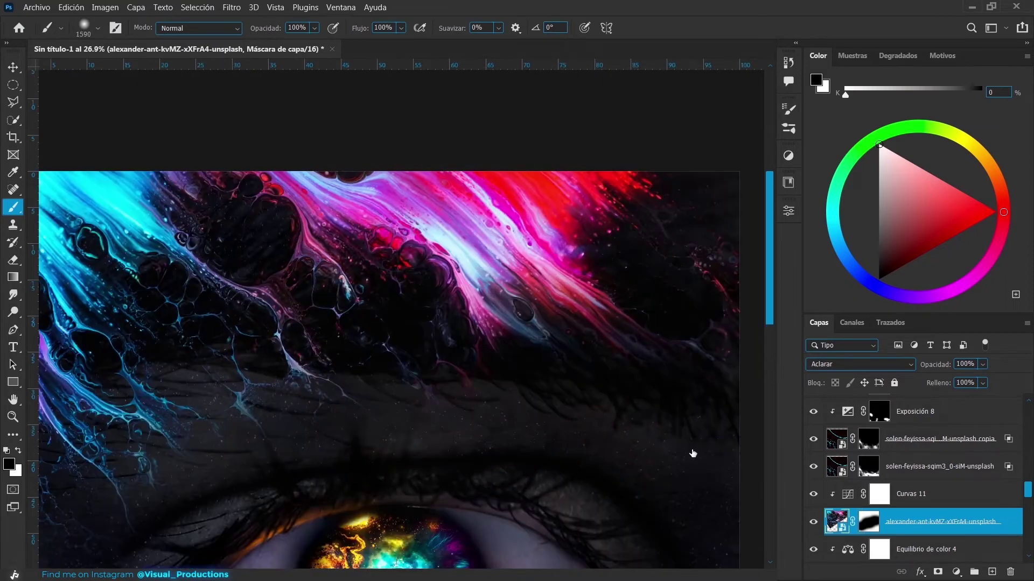
double_click(1012, 530)
drag(626, 445, 646, 445)
key(Return)
scroll(471, 398, down, 3)
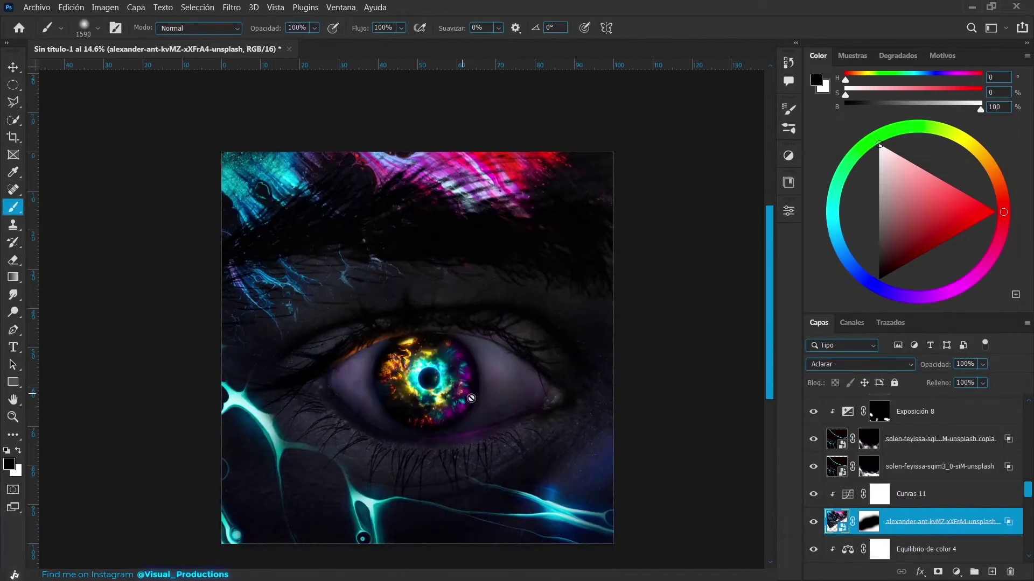
Add a Hue/Saturation layer shifting the brow paint hue from pink to green.
click(956, 572)
click(808, 466)
key(ctrl+z)
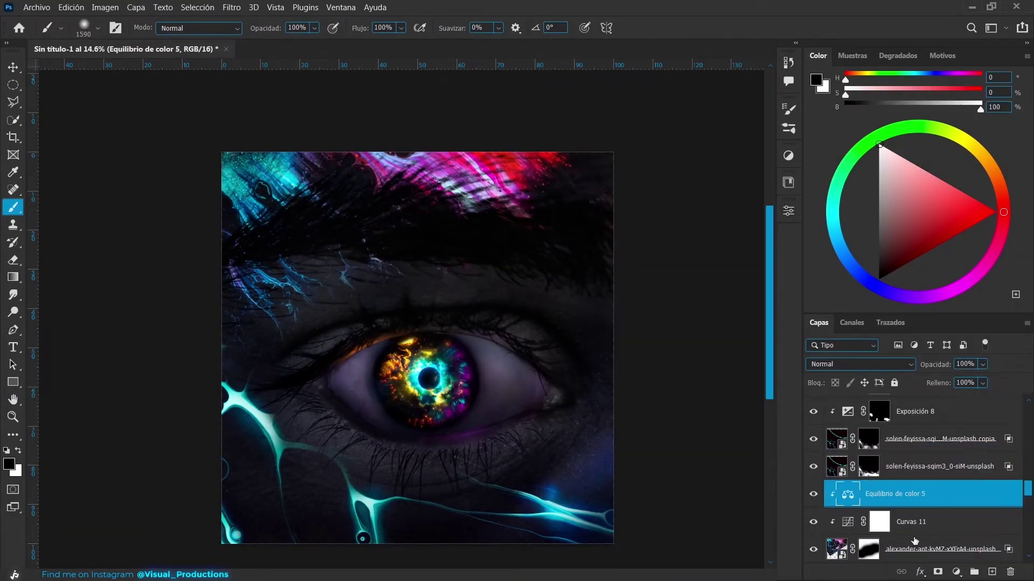
click(956, 572)
click(808, 452)
drag(673, 300, 738, 301)
Add an Exposure layer at +2.56 with an inverted mask painted white.
click(956, 572)
click(808, 422)
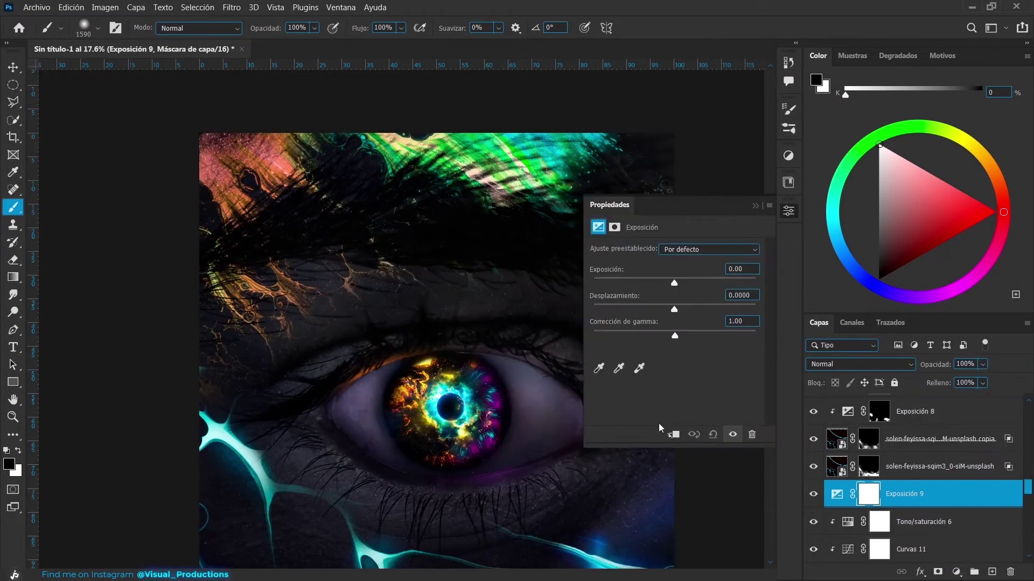
key(ctrl+i)
scroll(223, 157, up, 1)
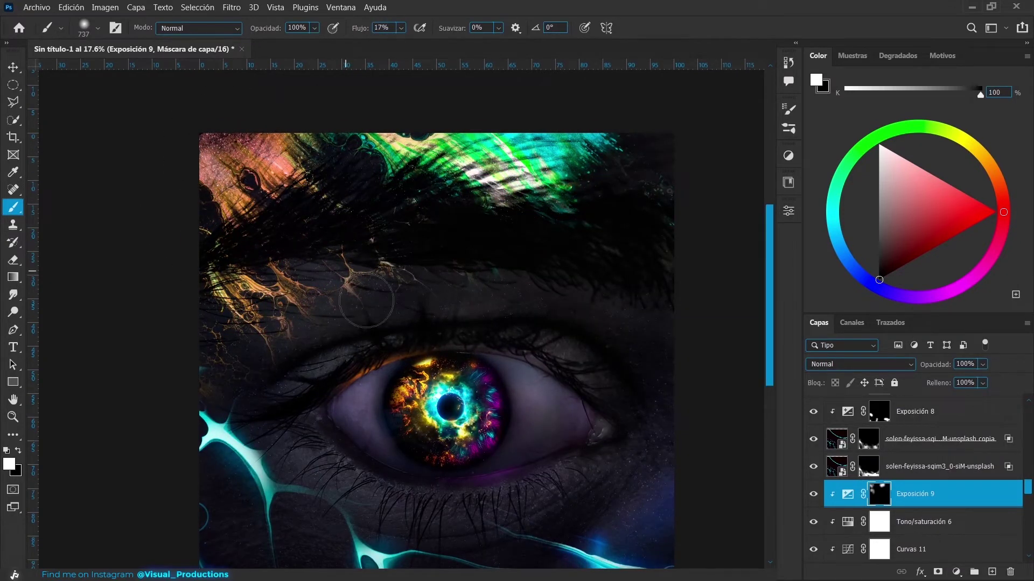
key(x)
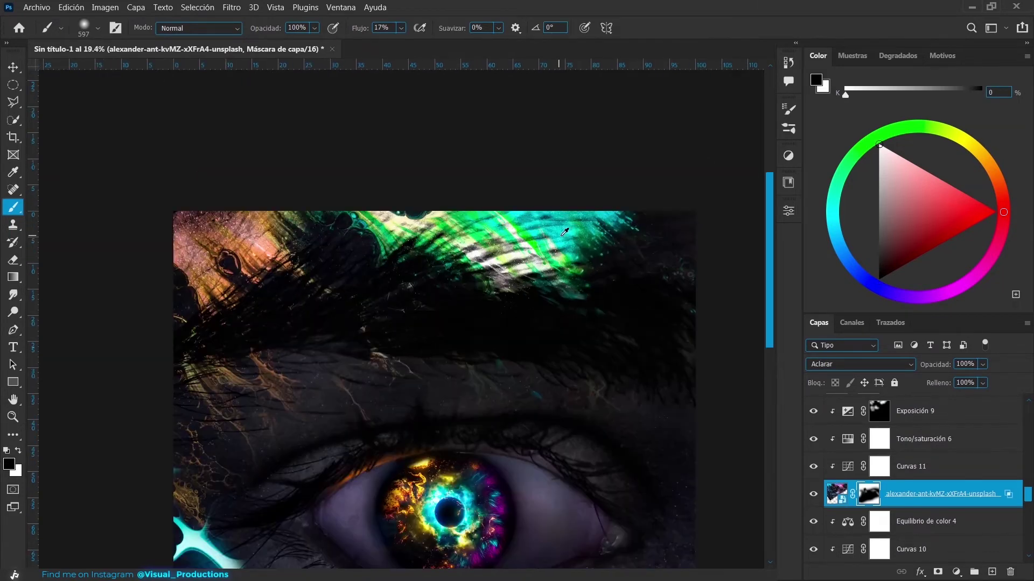
scroll(362, 342, down, 3)
scroll(444, 256, up, 2)
scroll(280, 292, down, 1)
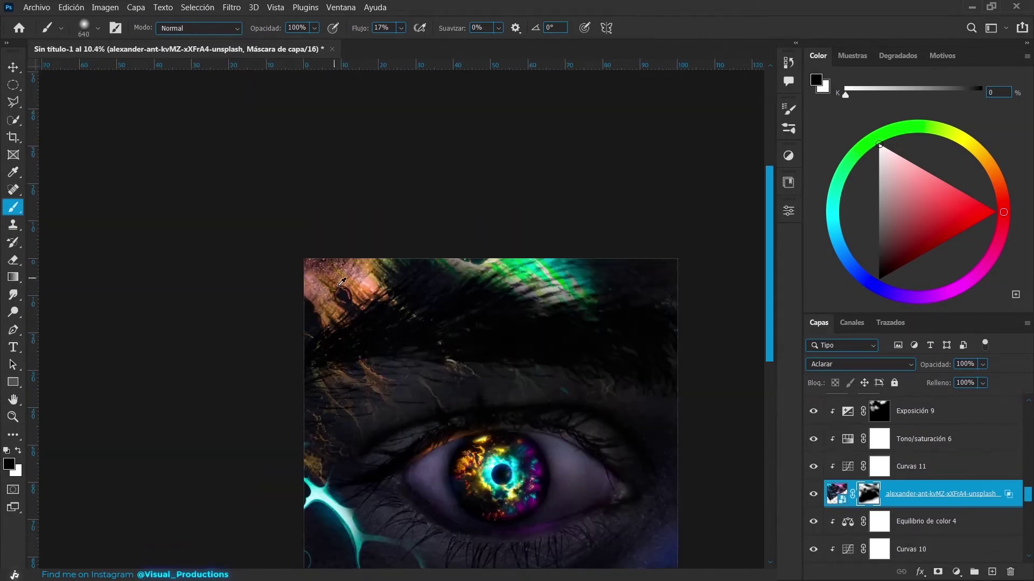
double_click(885, 490)
key(Escape)
double_click(879, 462)
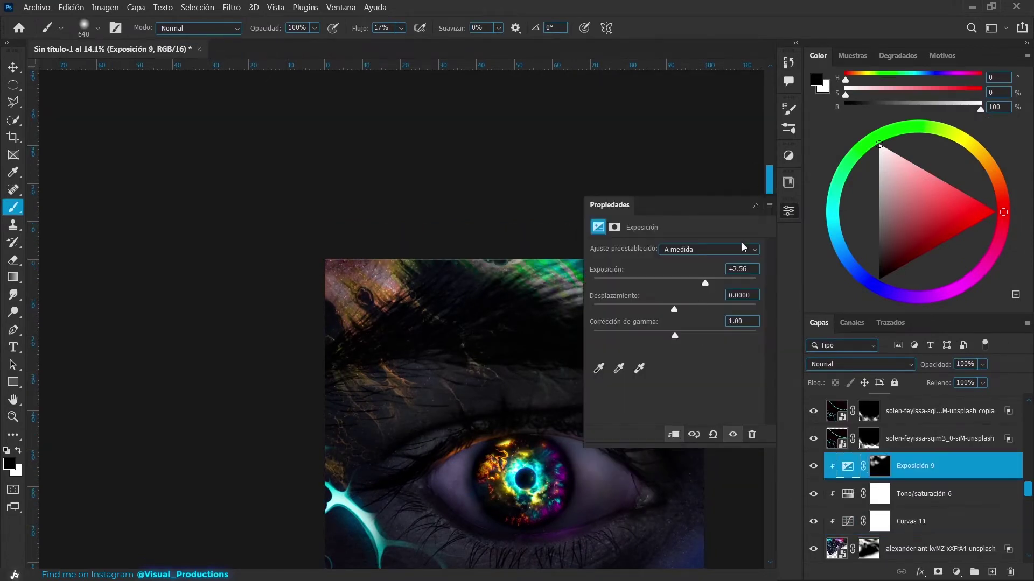
Add an orange Solid Color fill with a black mask in Linear Dodge mode.
click(936, 331)
key(Return)
key(alt+shift+w)
key(ctrl+i)
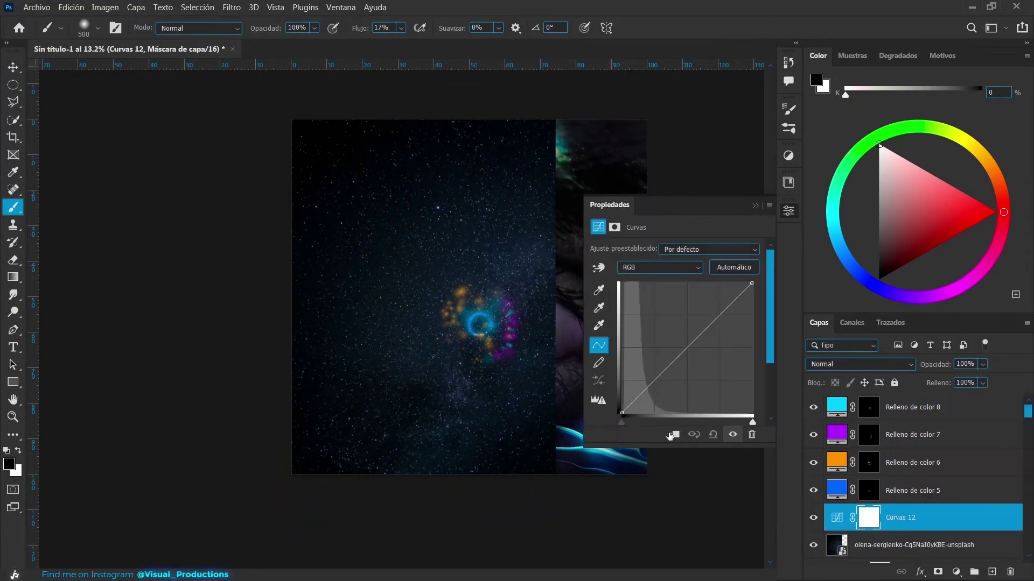
Change the nebula photo's blend mode and place a milky-way starfield texture.
click(915, 545)
click(860, 364)
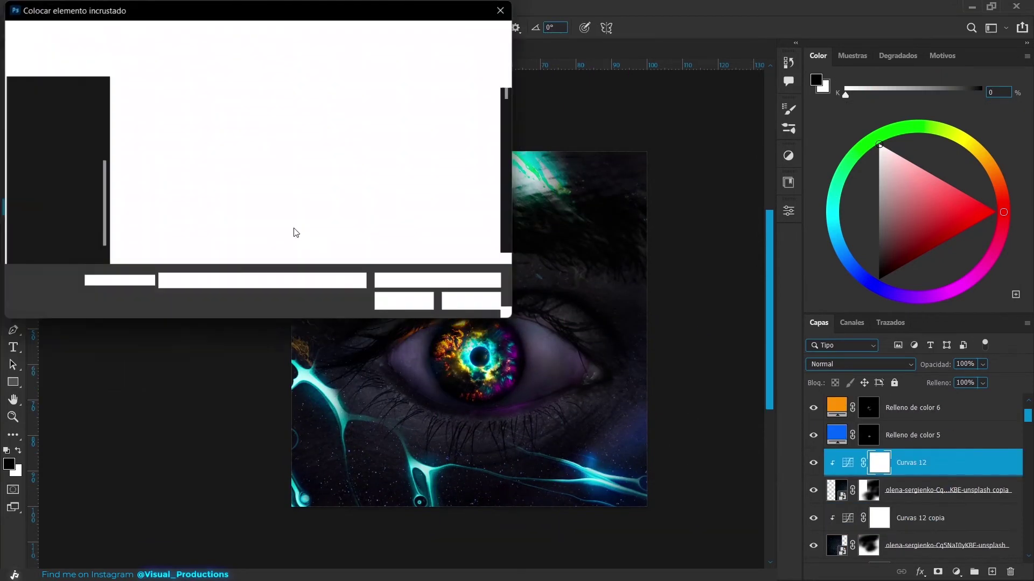
scroll(316, 222, up, 5)
scroll(316, 223, up, 5)
scroll(316, 222, up, 5)
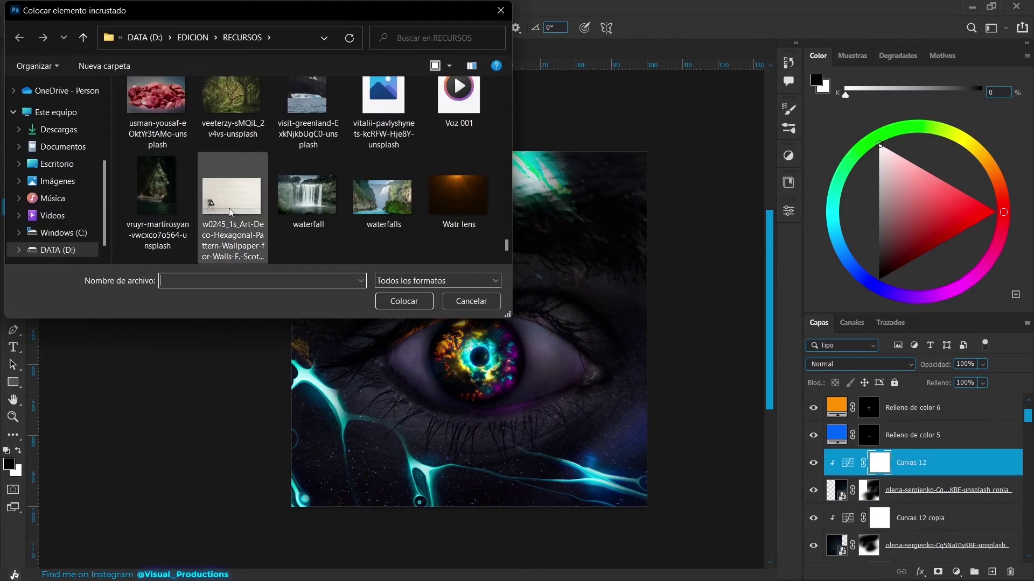
scroll(316, 222, up, 5)
double_click(380, 108)
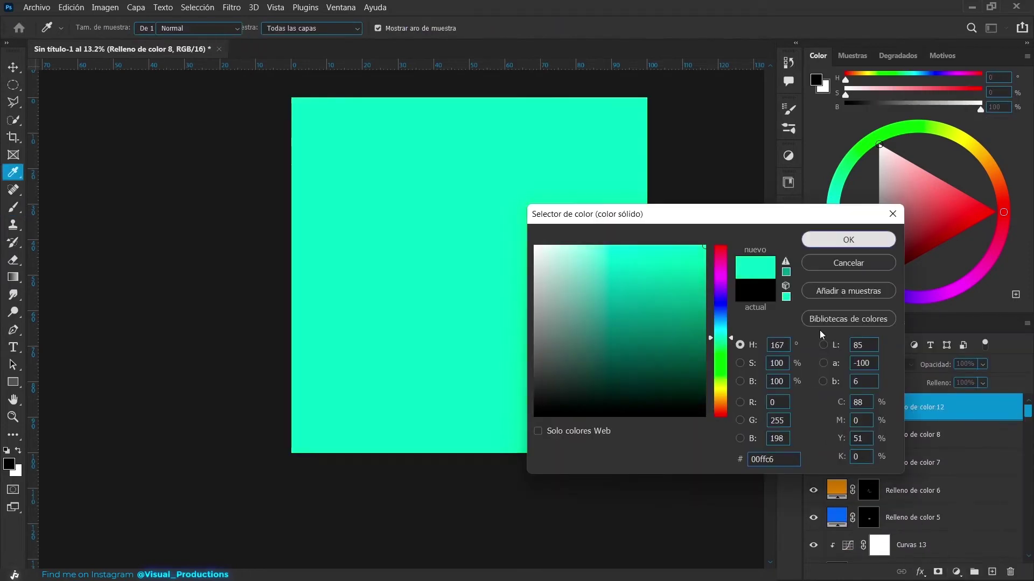
Brighten the teal glow along the brow and add a new Screen-mode Solid Color fill.
mouse_move(519, 112)
mouse_down()
mouse_move(461, 120)
mouse_move(539, 127)
mouse_up()
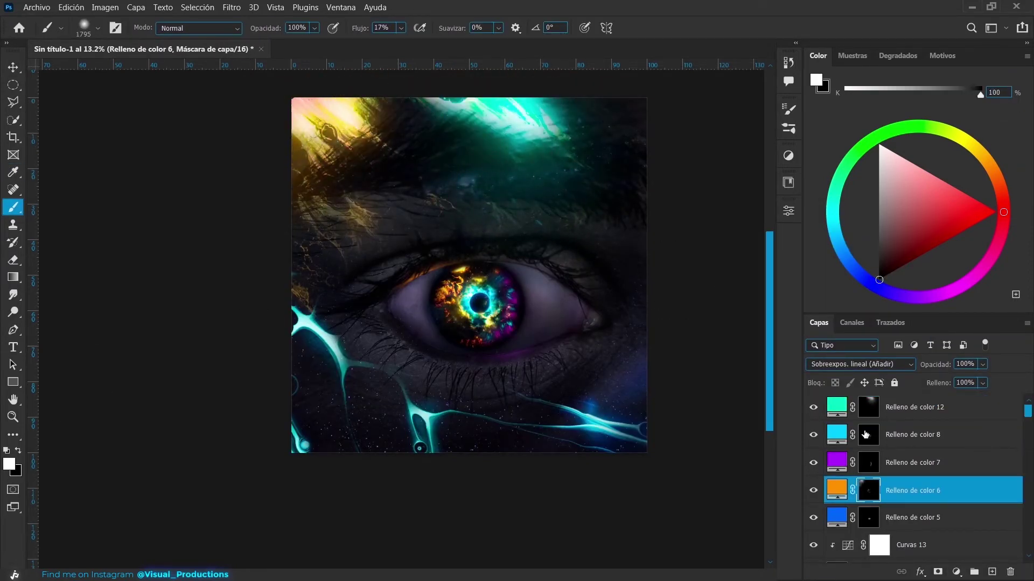
click(865, 435)
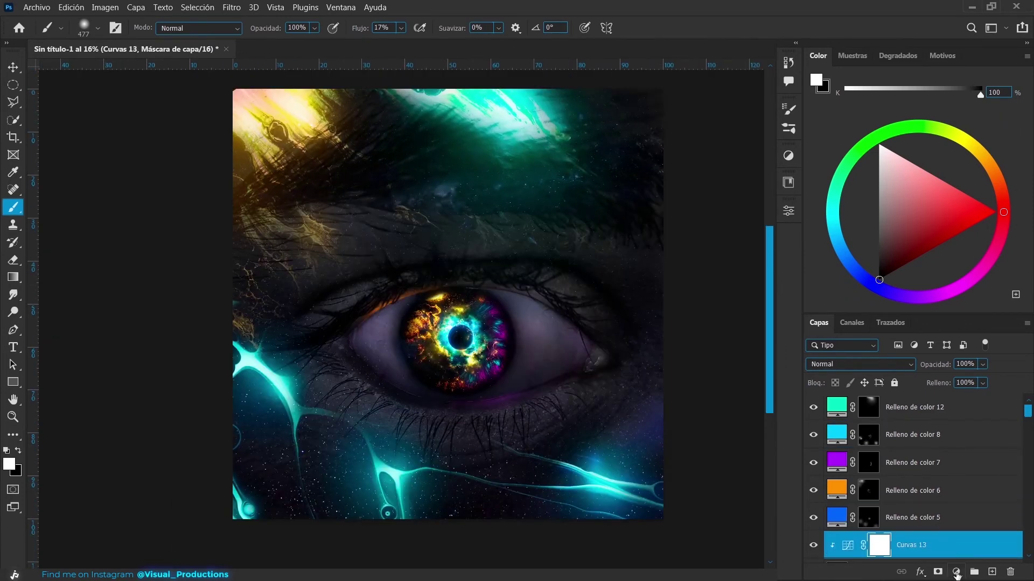
click(956, 572)
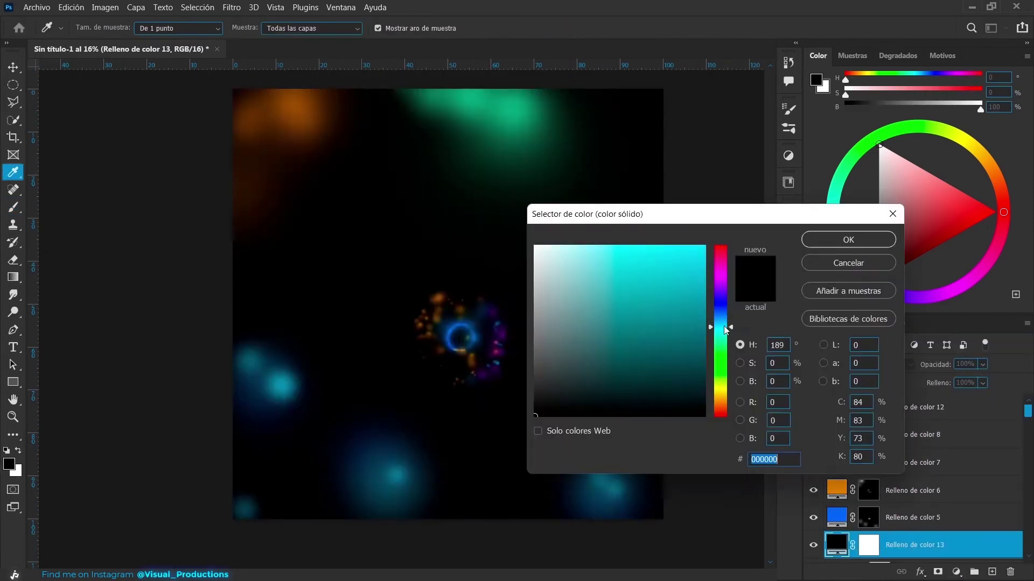
click(858, 237)
click(860, 364)
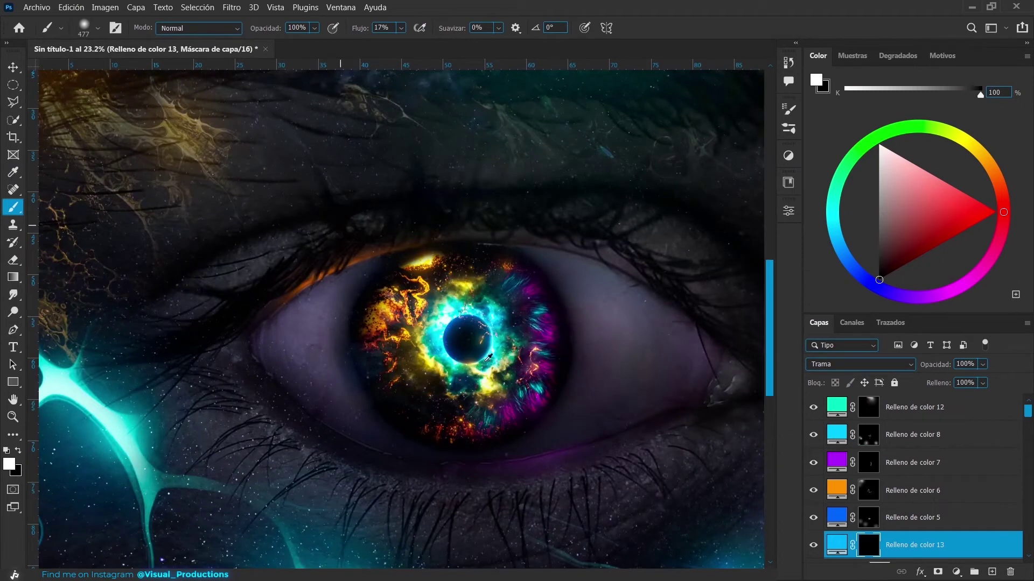
Paint the halo around the pupil using a vertical elliptical, then soft round brush.
scroll(488, 357, up, 5)
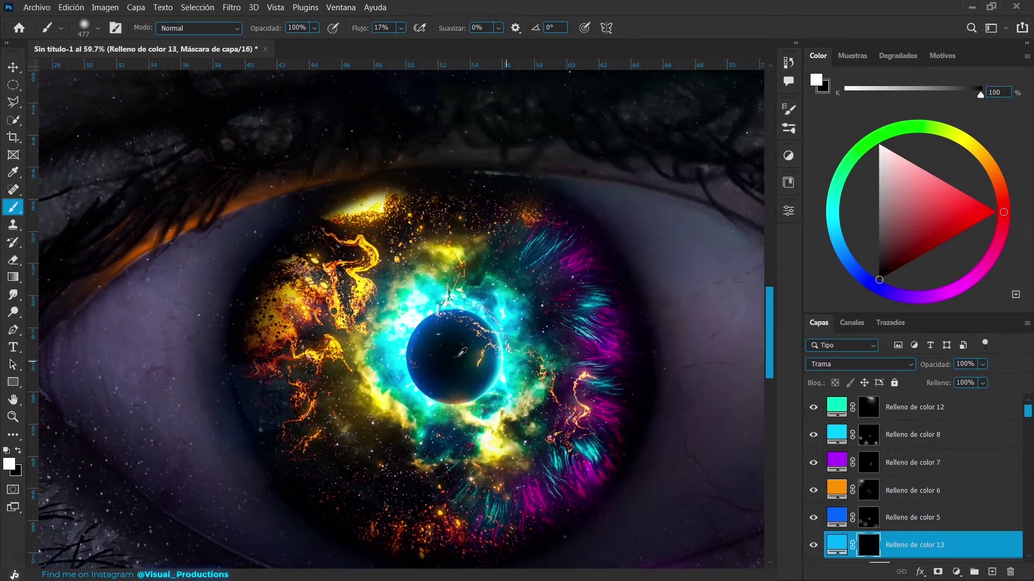
scroll(461, 352, up, 1)
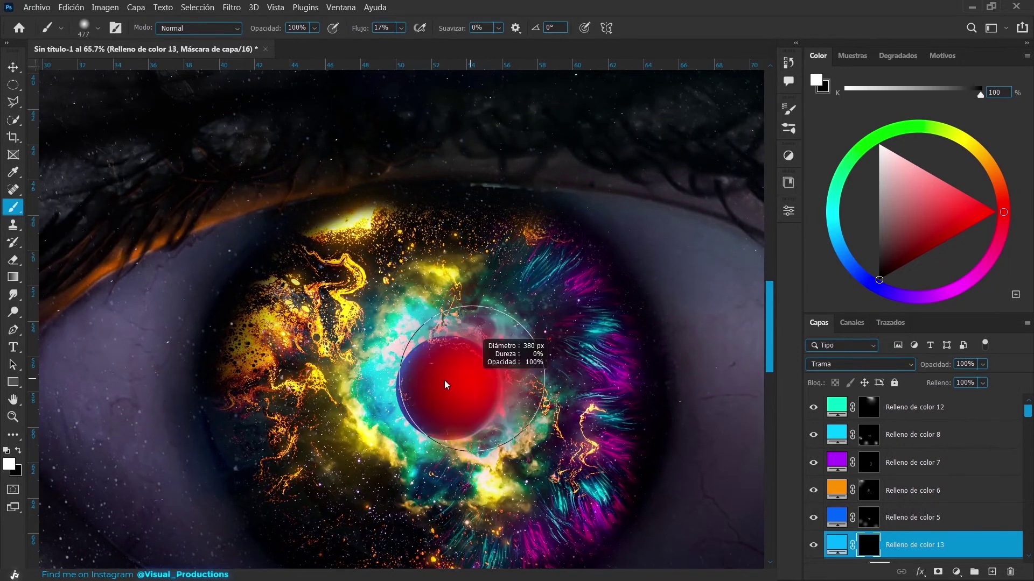
right_click(461, 364)
double_click(554, 491)
right_click(503, 398)
alt+right_click(432, 408)
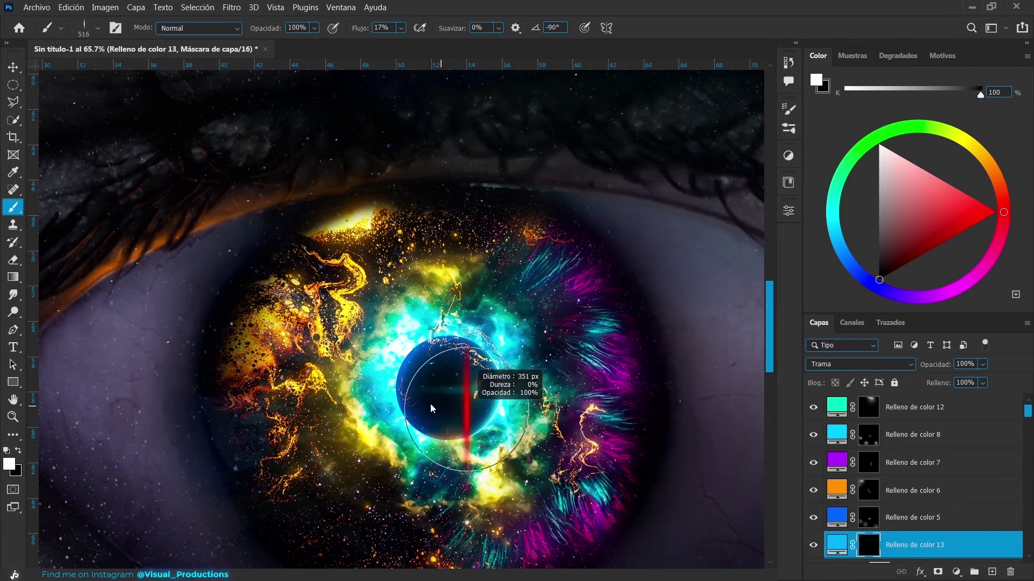
alt+right_click(500, 385)
right_click(503, 383)
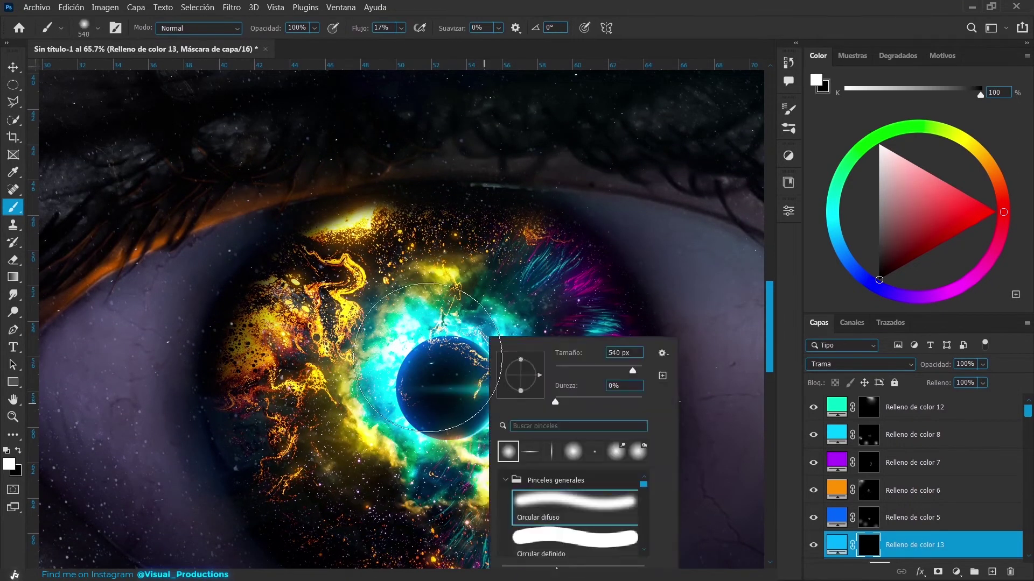
double_click(565, 487)
scroll(507, 384, up, 4)
Set the pupil glow fill colour to light blue #74befd and fit the image in view.
click(831, 543)
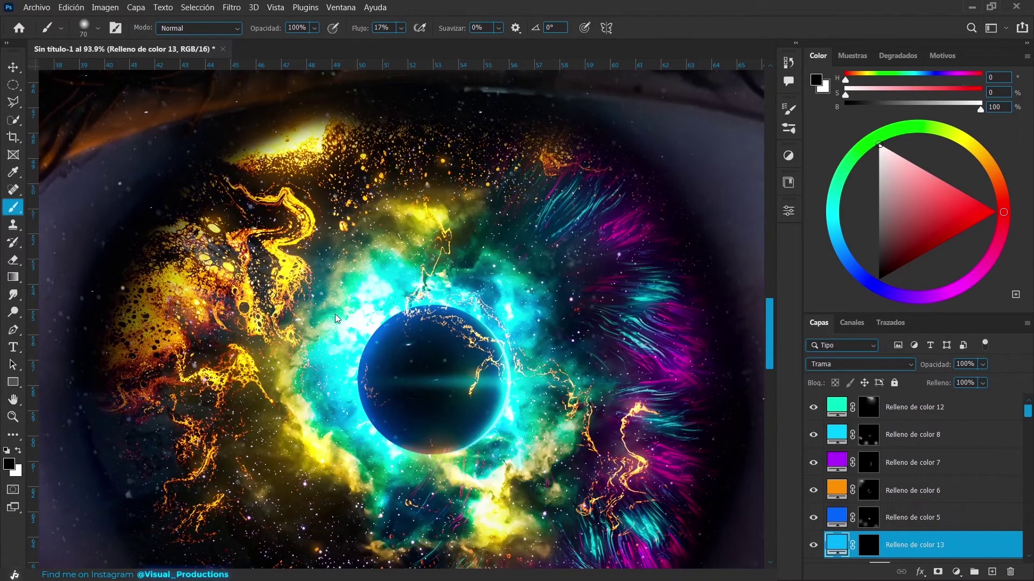
double_click(836, 545)
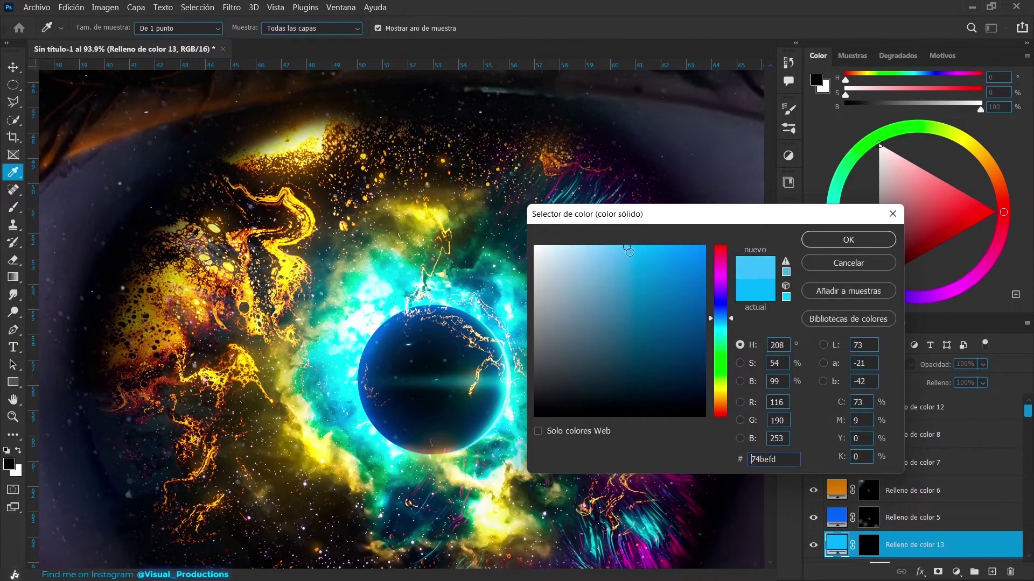
key(Return)
key(ctrl+0)
key(v)
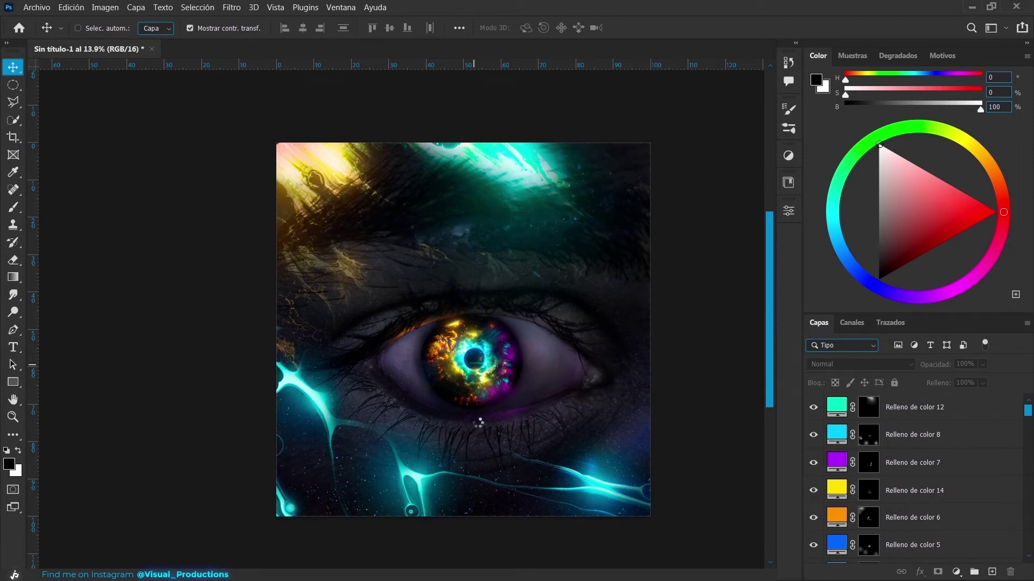
Merge all visible layers into a new layer and apply a 15 px Iris Blur.
key(ctrl+shift+alt+e)
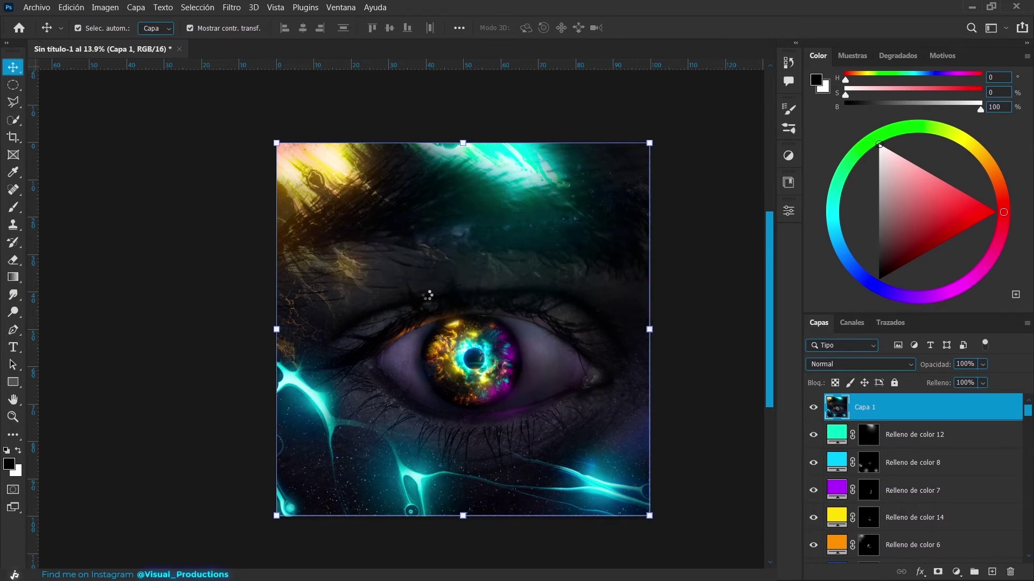
click(231, 7)
click(447, 155)
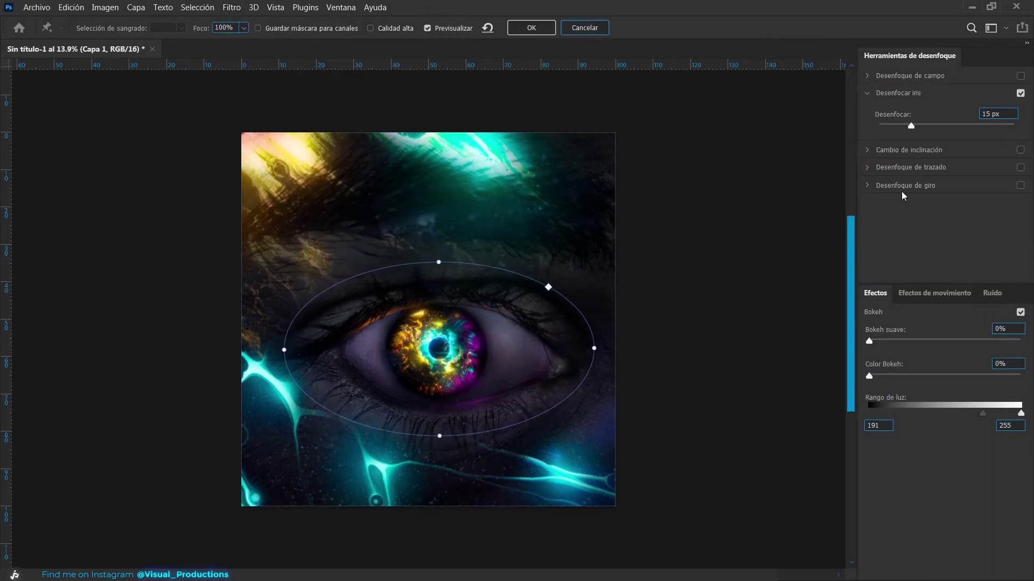
key(Return)
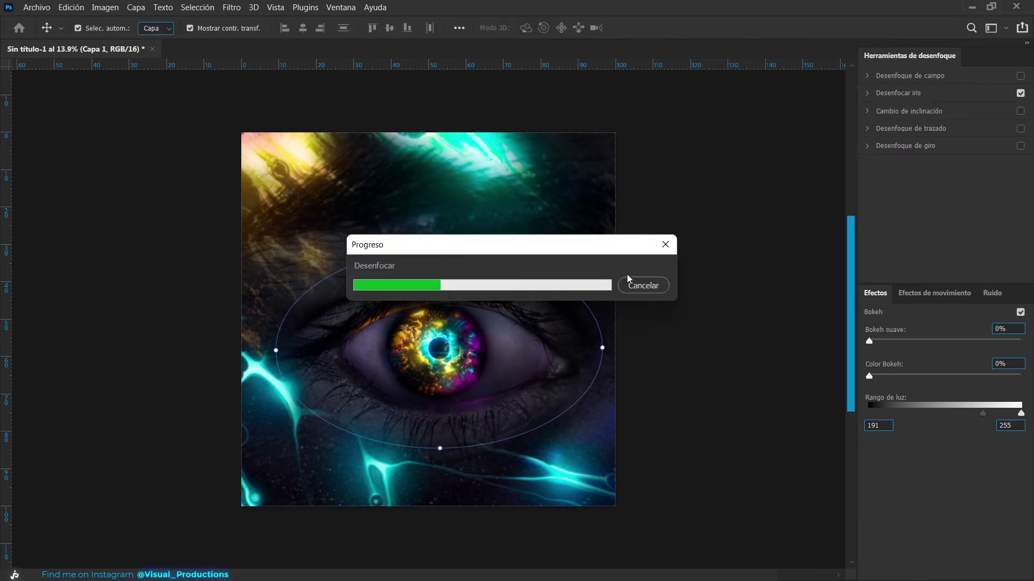
In the Camera Raw filter, set Whites to +46 and Blacks to -17.
click(231, 7)
click(299, 92)
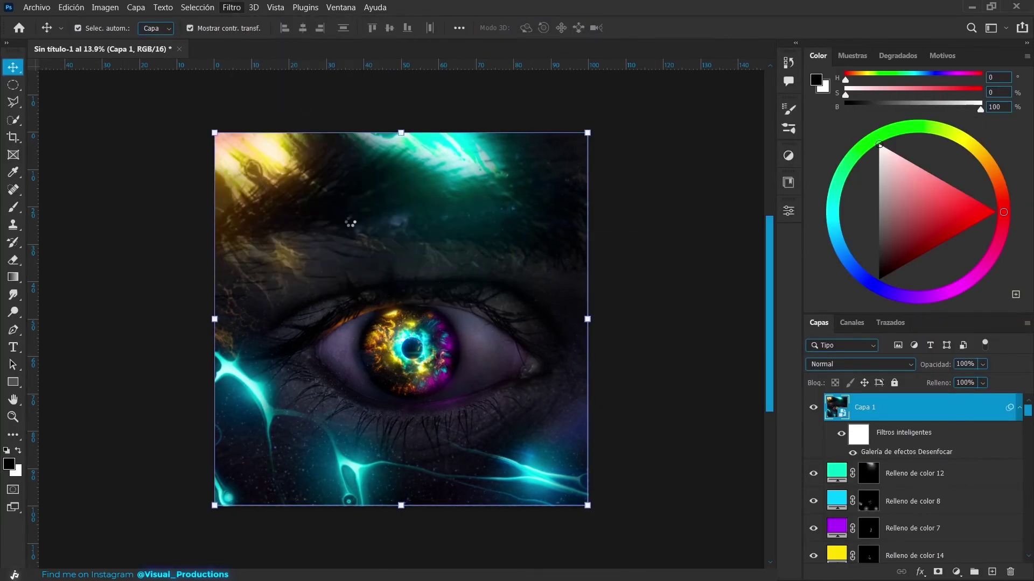
mouse_move(935, 316)
mouse_down()
mouse_move(961, 300)
mouse_move(930, 283)
mouse_up()
mouse_move(935, 267)
mouse_down()
mouse_move(949, 267)
mouse_move(937, 241)
mouse_up()
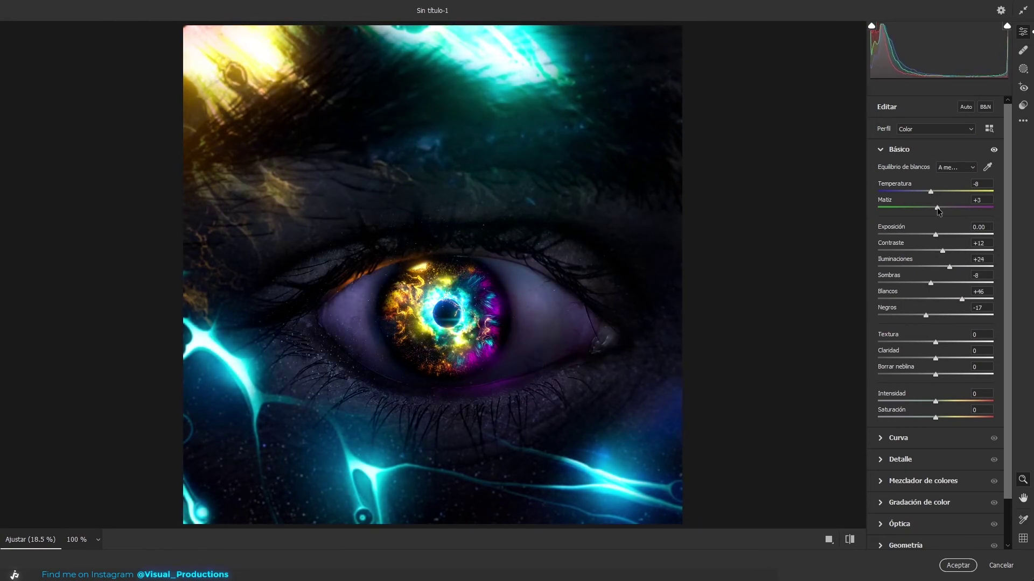
Adjust Camera Raw curve, detail and HSL settings, shifting orange toward red and yellow slightly.
scroll(938, 320, down, 1)
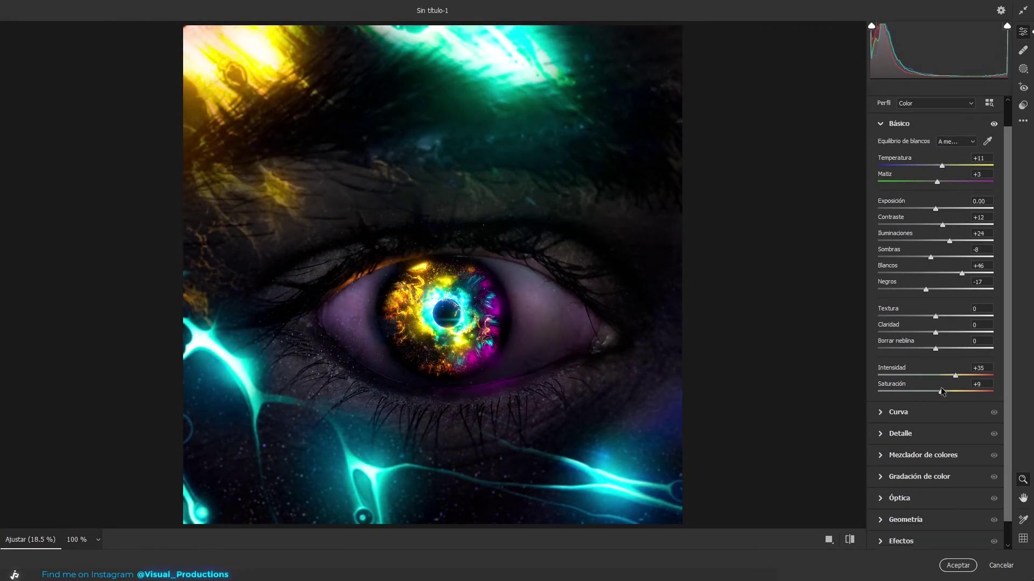
click(898, 412)
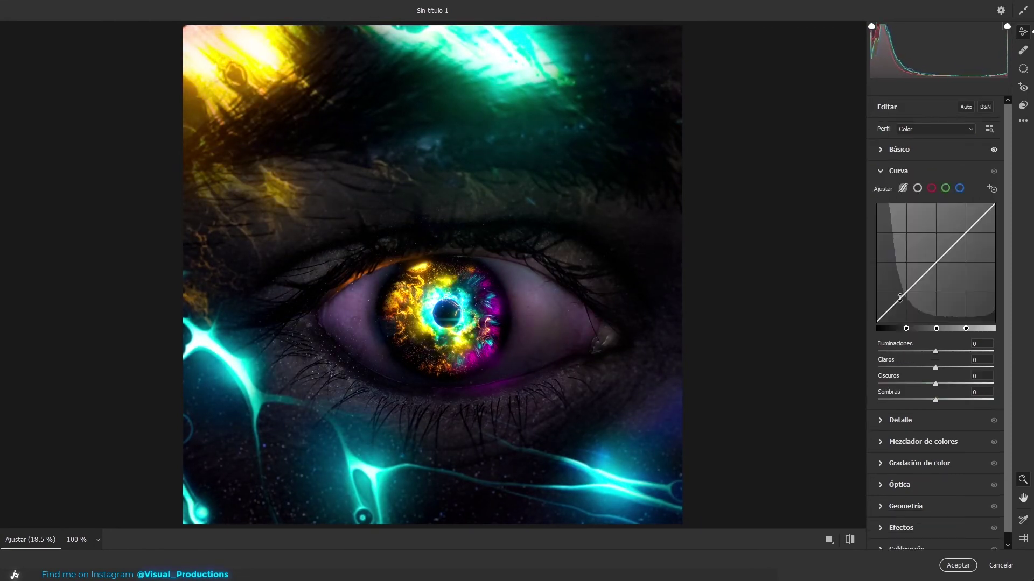
click(900, 420)
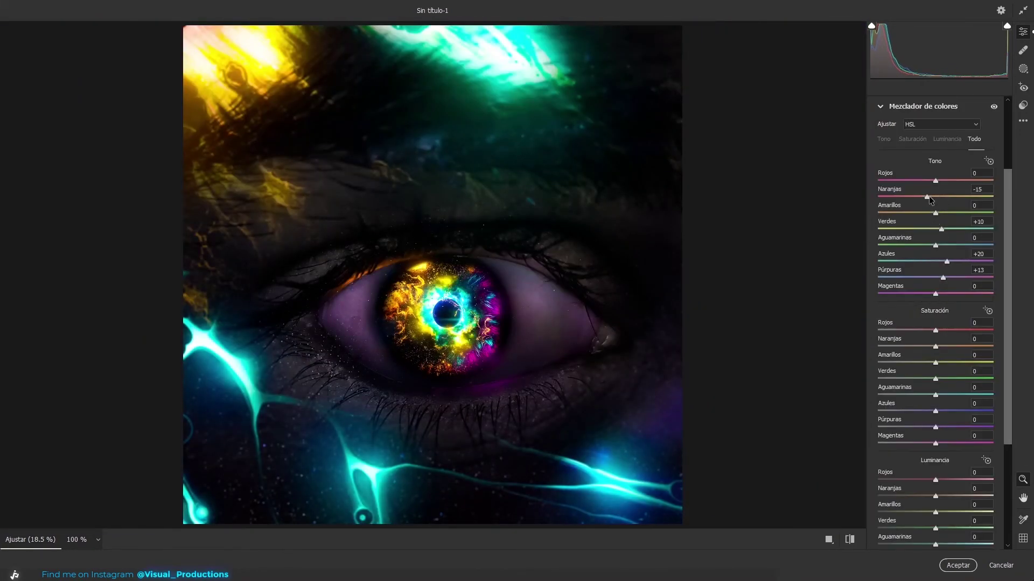
drag(928, 196, 920, 196)
drag(935, 213, 933, 213)
drag(935, 427, 946, 427)
scroll(942, 376, down, 3)
drag(935, 448, 942, 448)
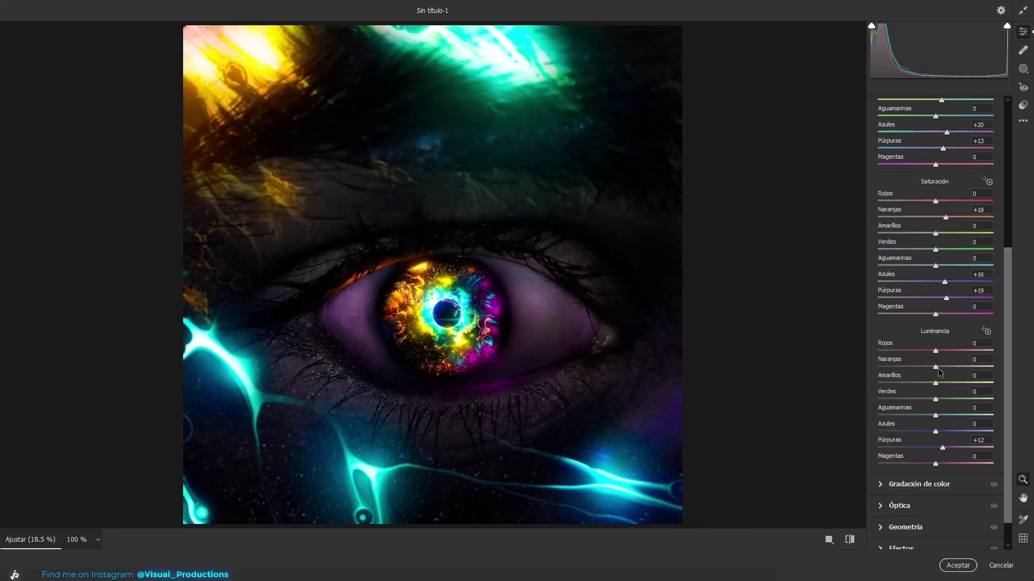